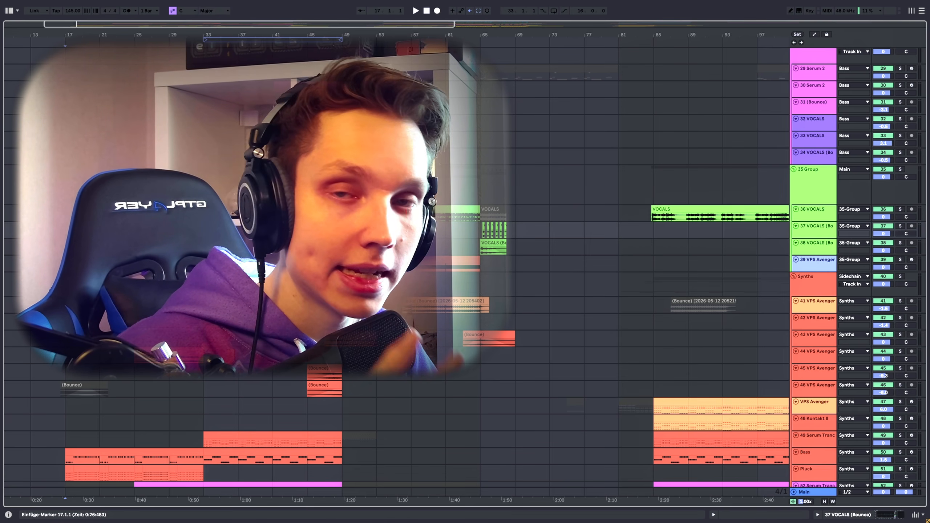
Solo the Pluck track alongside the Bass and Serum trance saws tracks and play the section from bar 17
scroll(465, 268, down, 2)
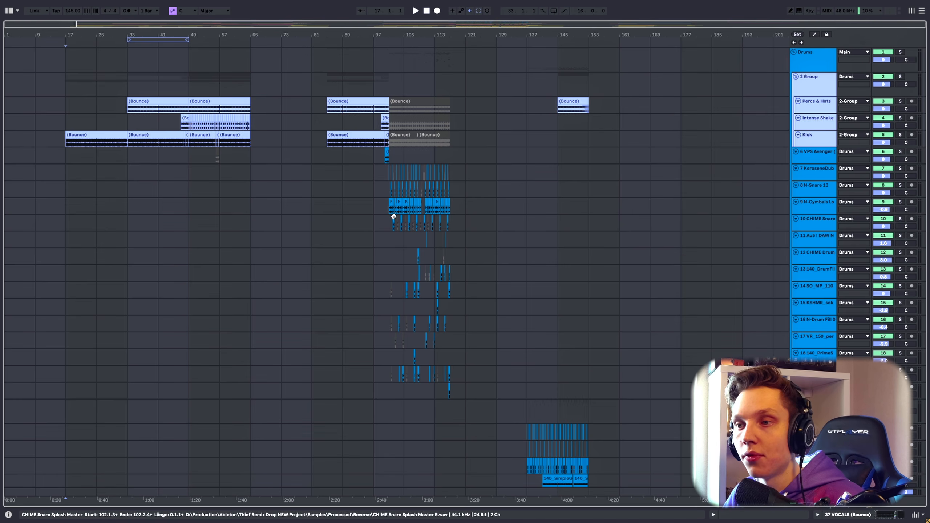
scroll(202, 227, down, 15)
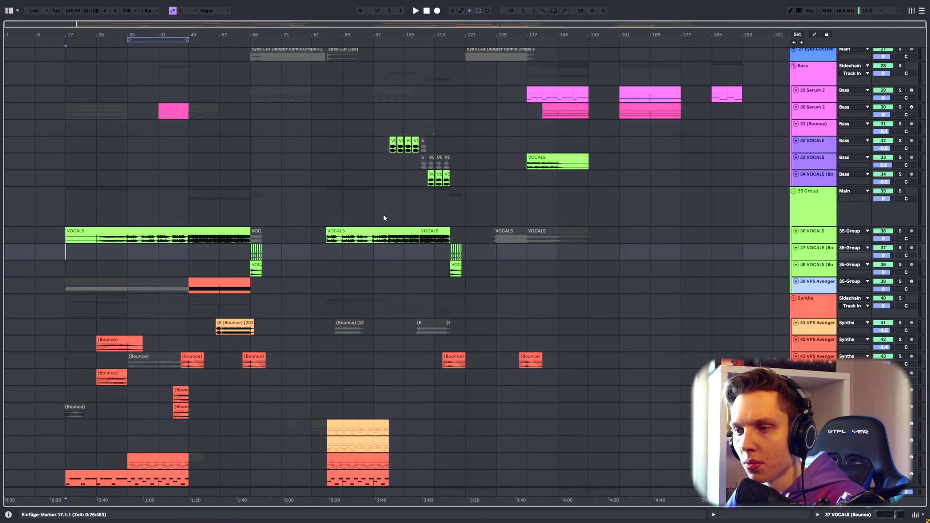
scroll(711, 242, up, 7)
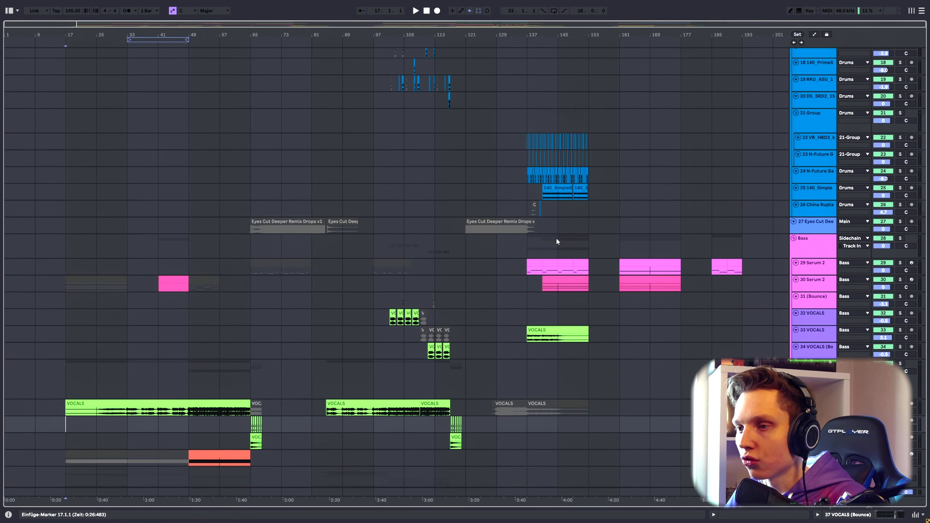
scroll(86, 275, down, 5)
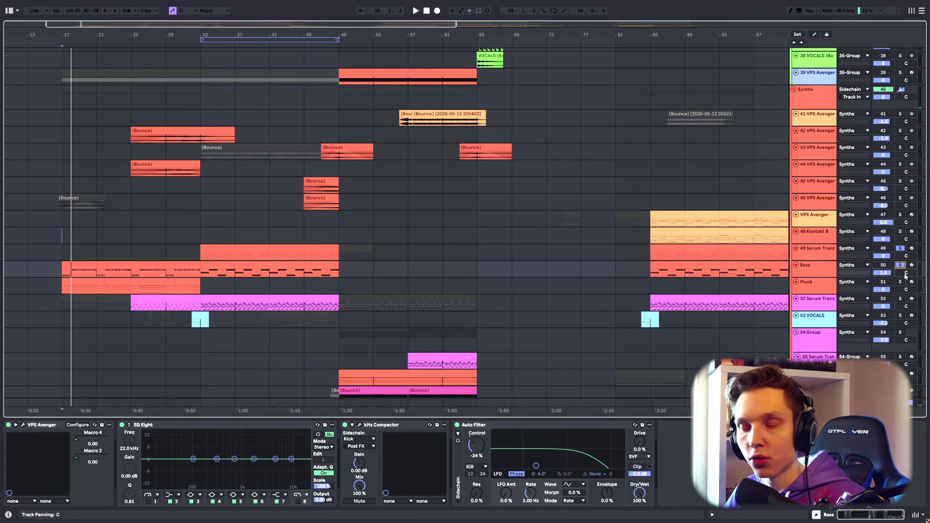
click(900, 282)
key(space)
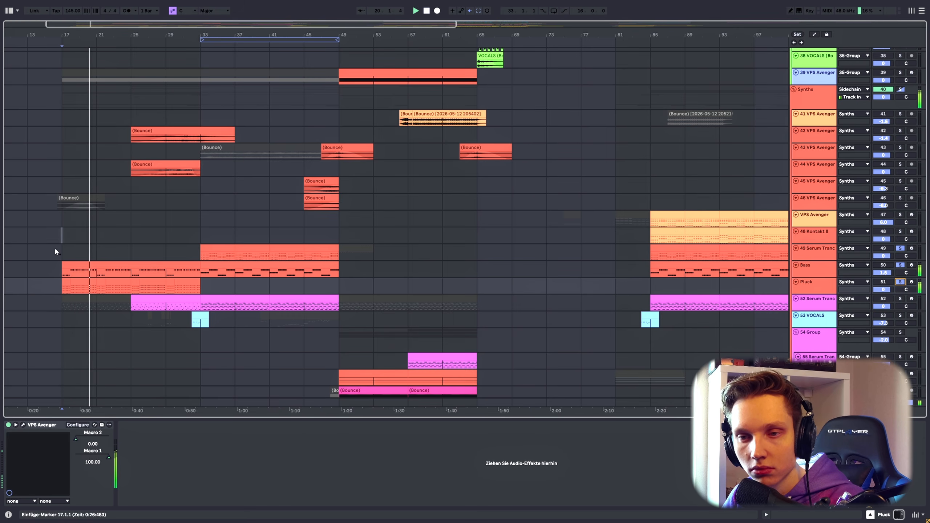
scroll(55, 249, up, 2)
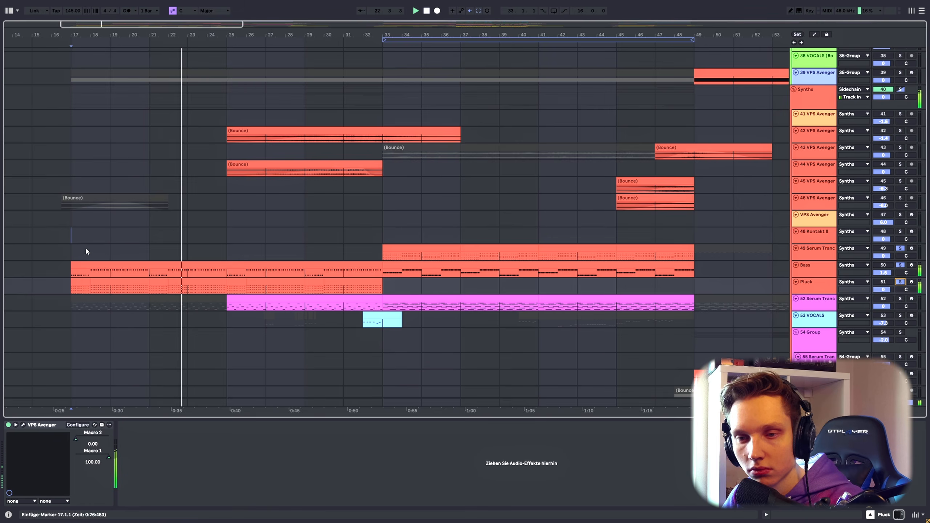
Open the track 49 trance saws clip at bar 33 and examine its note pattern during playback
click(91, 256)
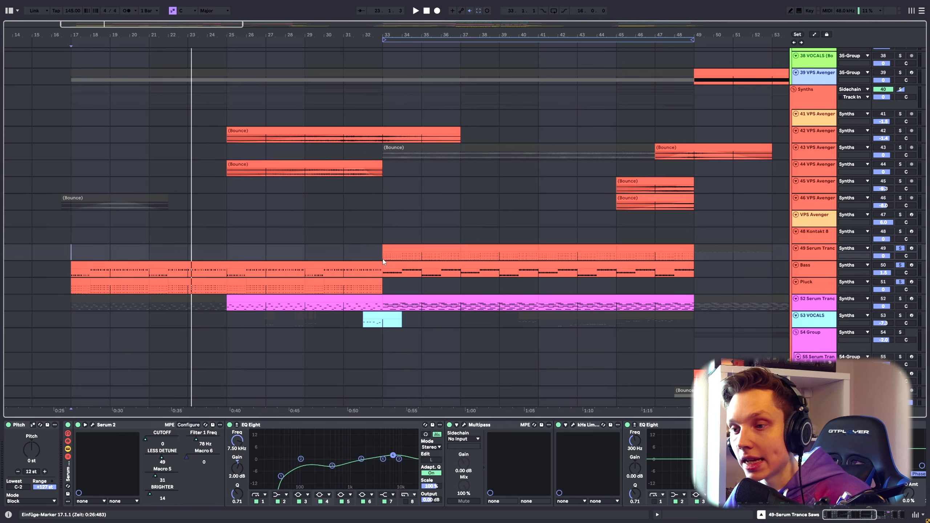
double_click(415, 259)
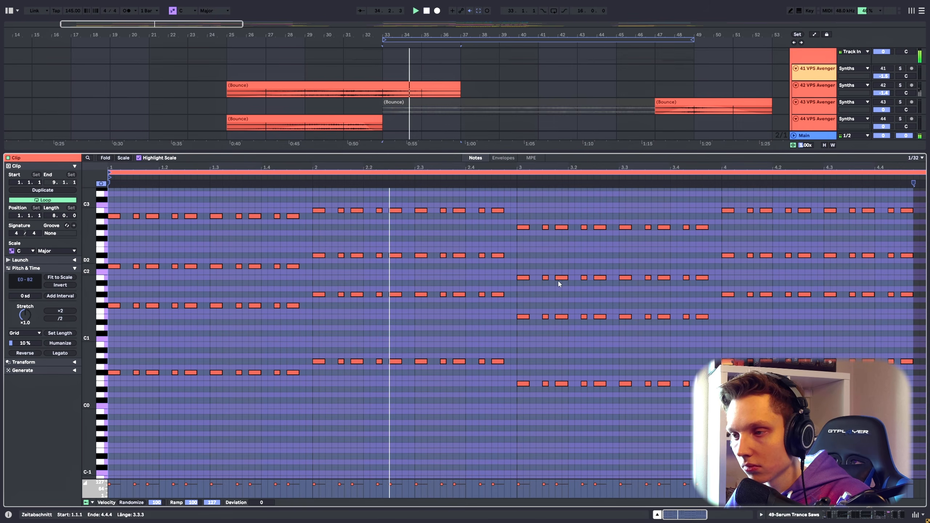
scroll(559, 267, up, 2)
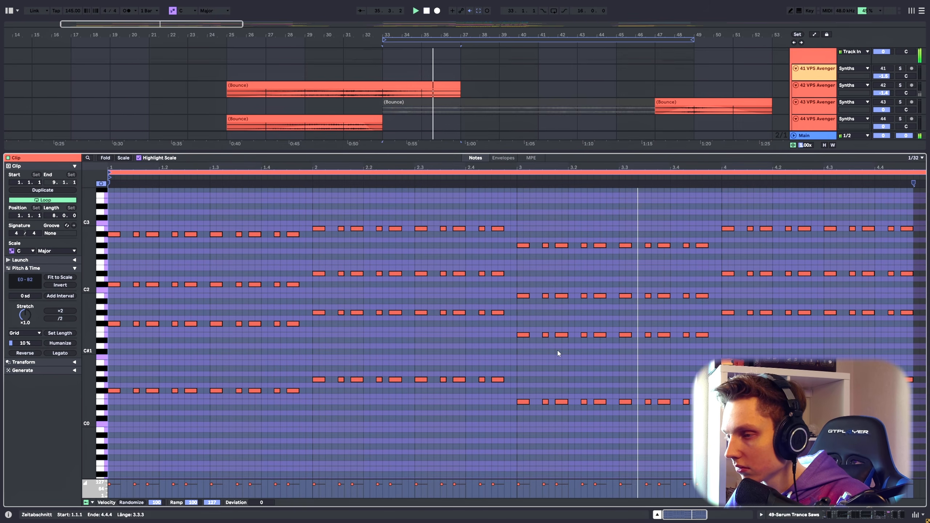
scroll(513, 86, down, 5)
shift+click(479, 77)
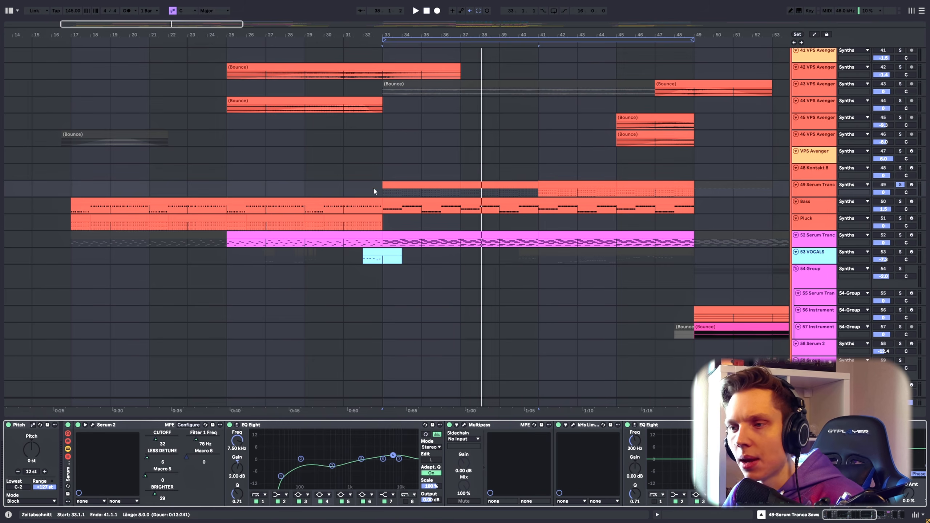
drag(384, 195, 684, 188)
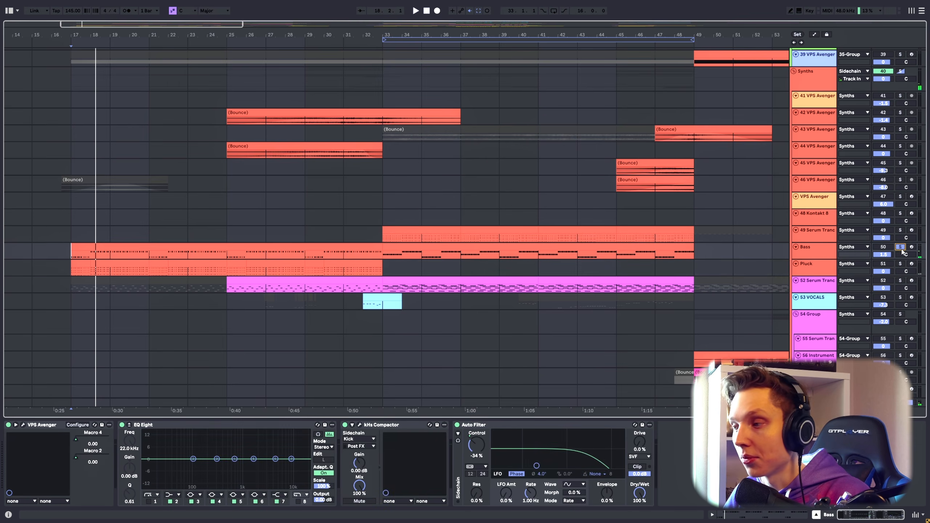
Play the soloed Bass track from bar 17 and again from bar 33 to compare both parts
key(space)
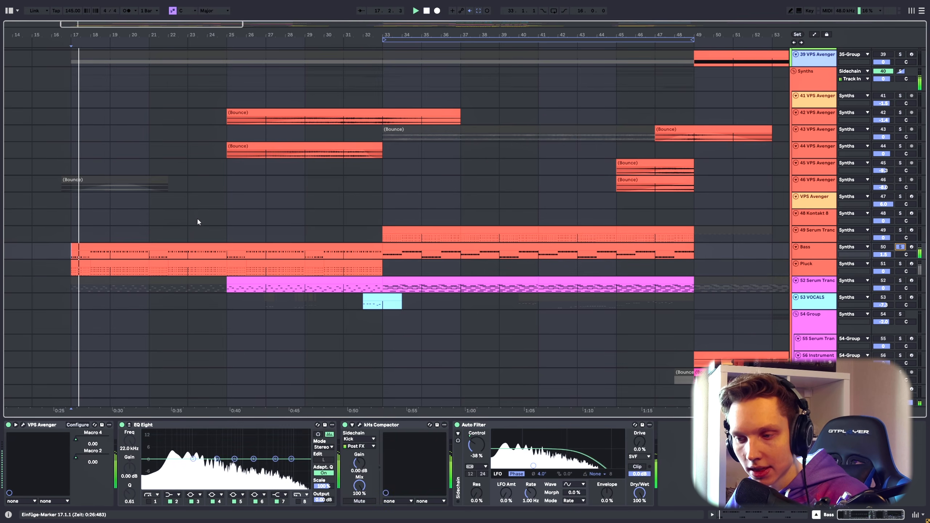
click(389, 249)
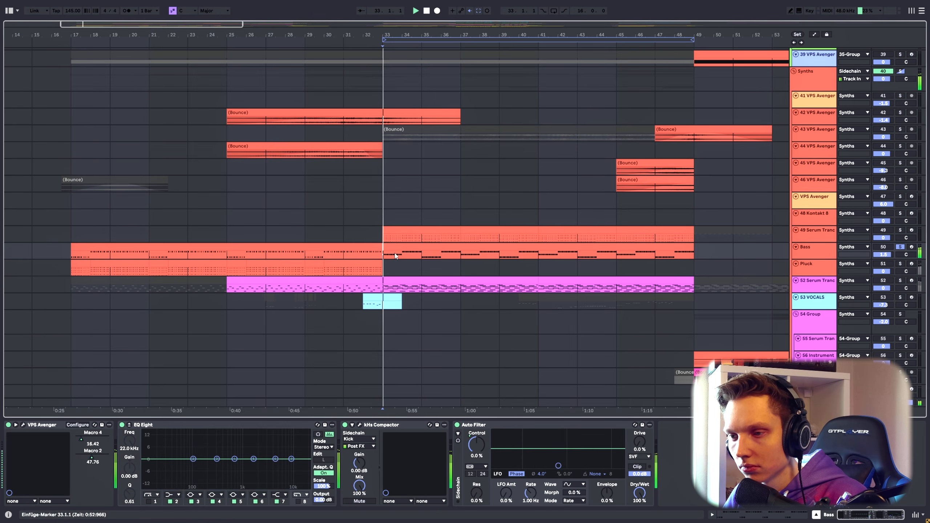
key(space)
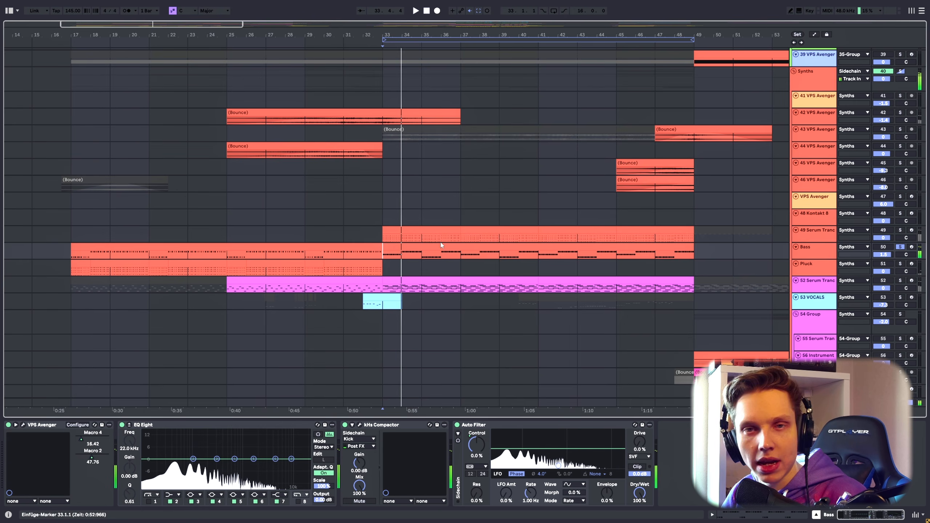
Play the soloed Pluck track from bar 17 and examine the settings of its VPS Avenger instrument
click(89, 270)
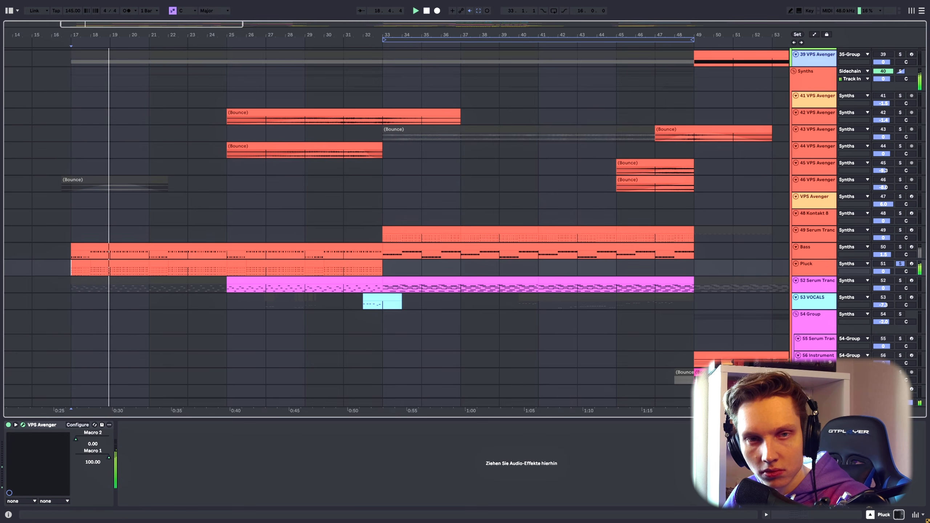
click(23, 425)
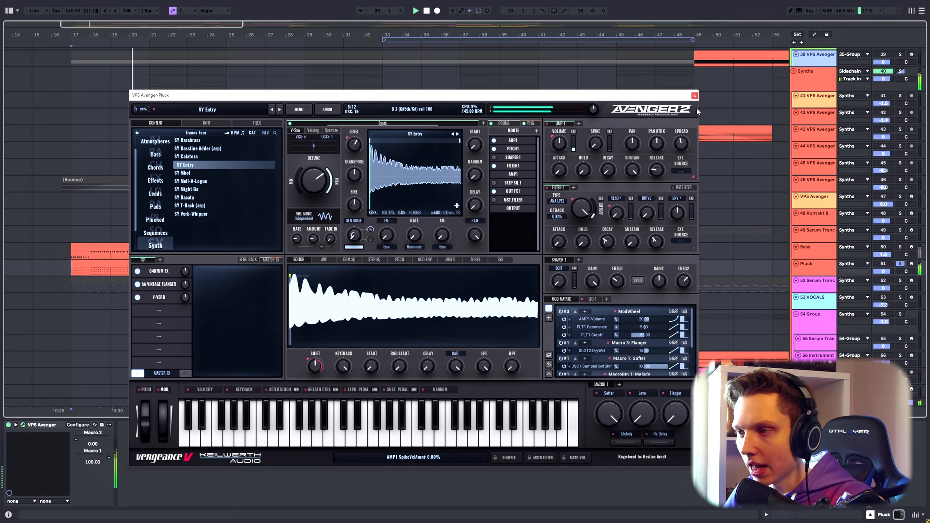
click(695, 95)
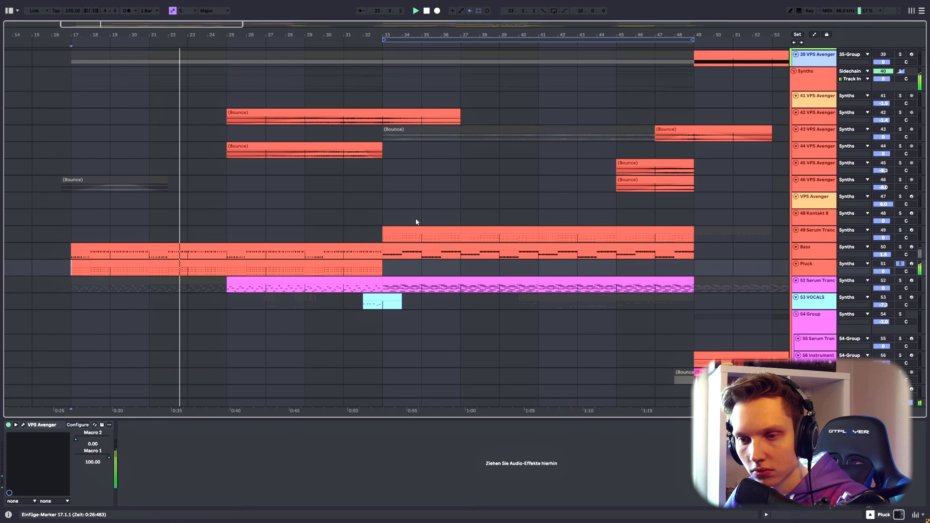
Play the soloed track 49 trance saws from bar 33 while examining their Serum 2 patch
click(384, 240)
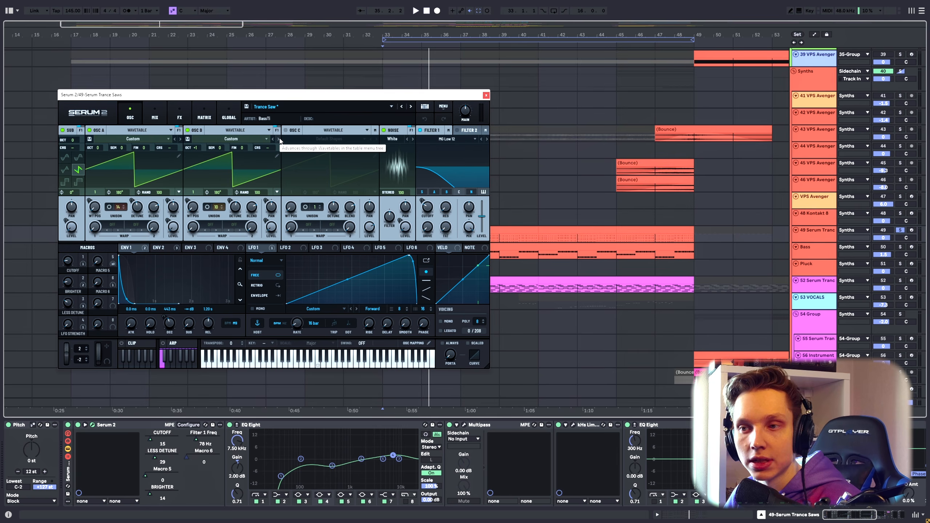
key(space)
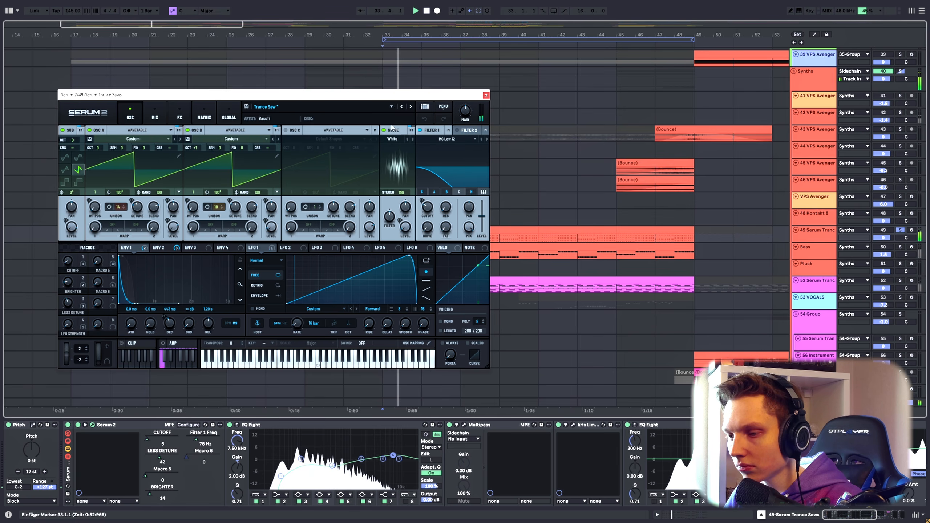
drag(412, 100, 407, 110)
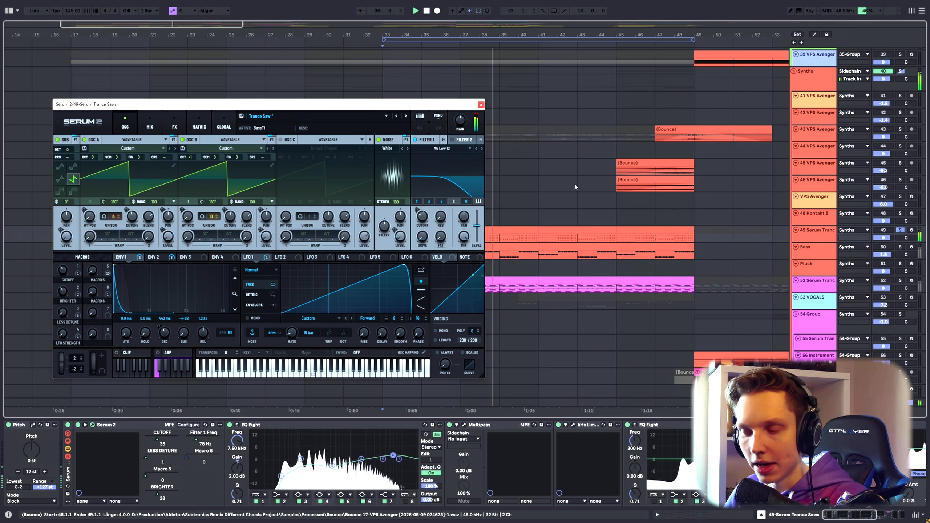
click(481, 105)
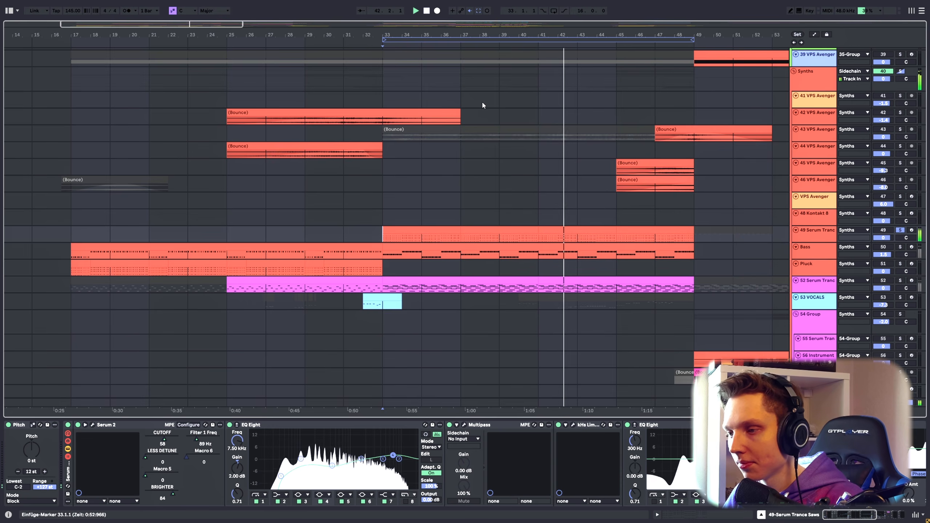
Open the track 52 Serum clip and examine its arpeggiated notes during playback
scroll(579, 228, down, 3)
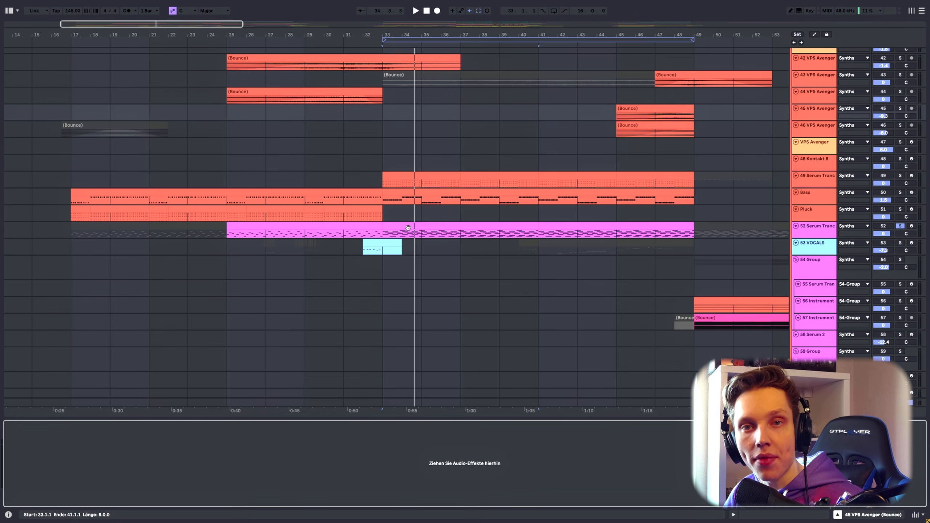
double_click(408, 227)
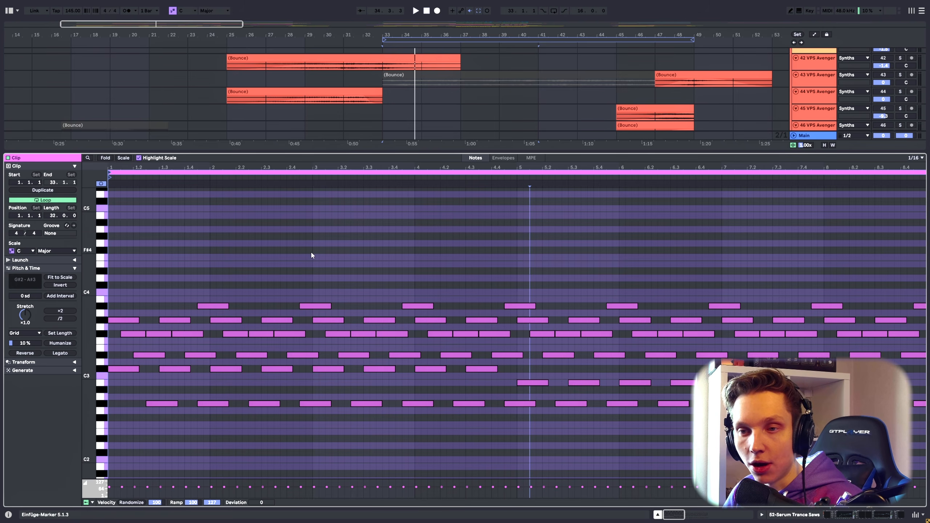
key(space)
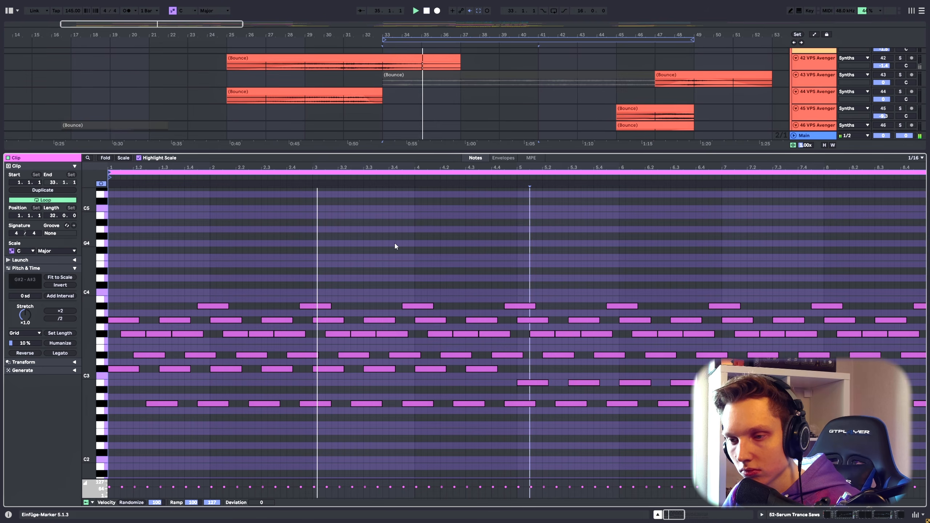
Solo the track 49 trance saws together with the track 52 Serum part and listen to both
click(810, 111)
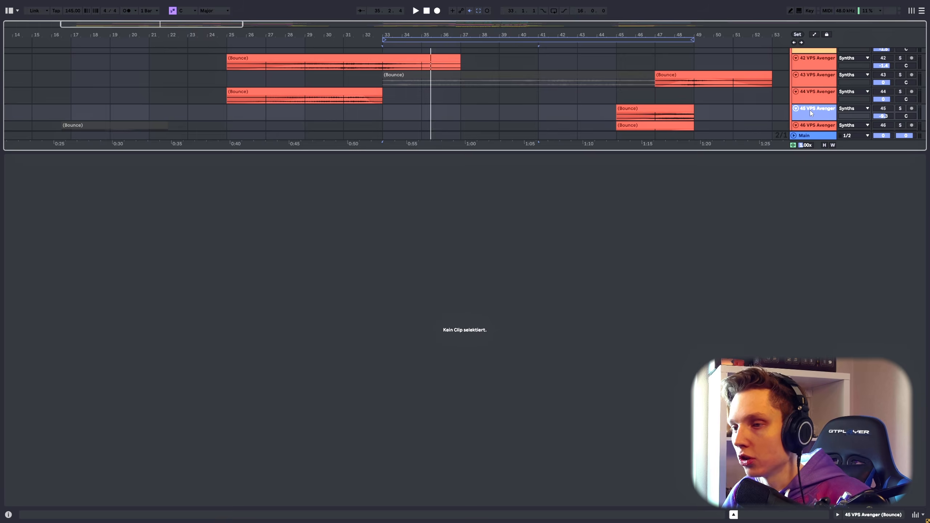
click(903, 177)
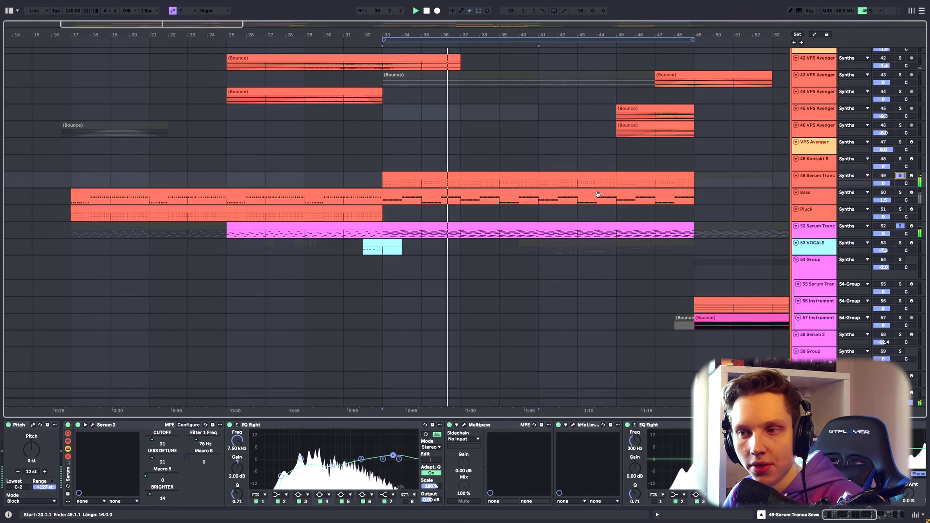
click(503, 237)
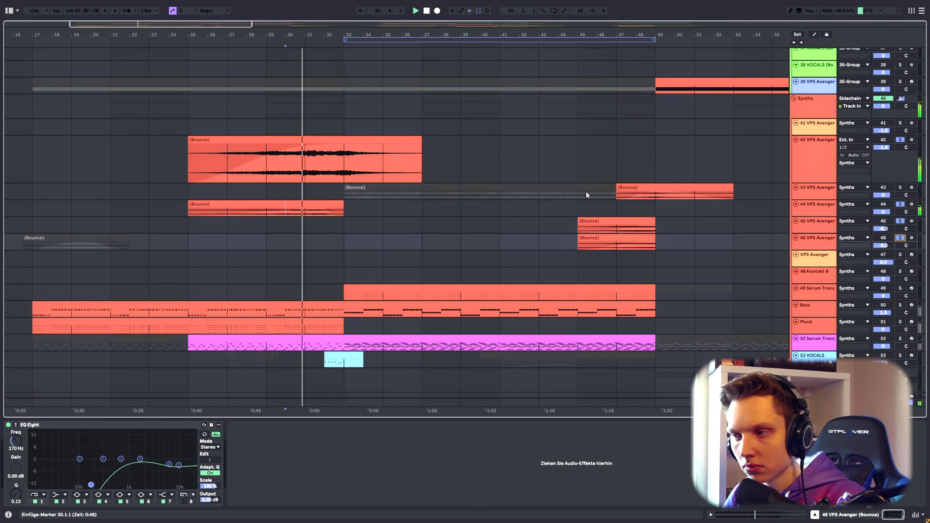
Play the soloed VPS Avenger bounce tracks 42, 44, 45 and 46 from bar 45
click(582, 181)
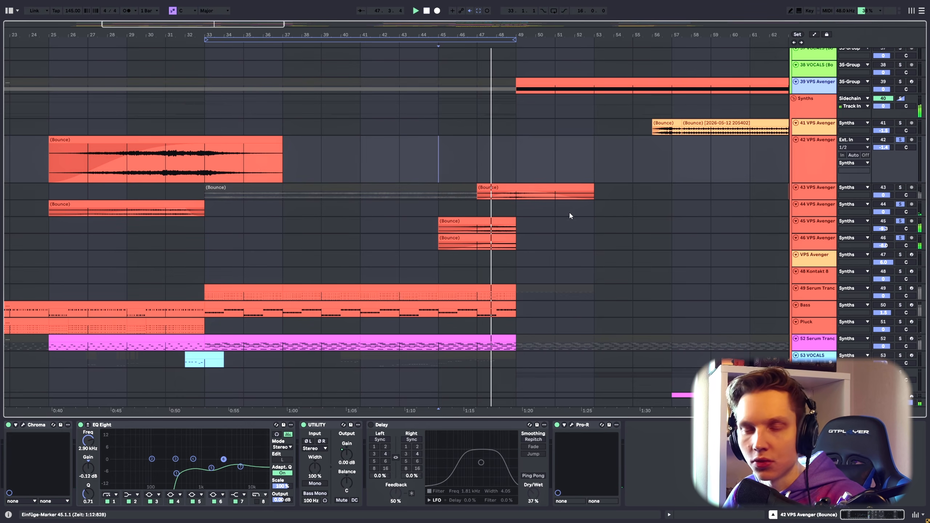
scroll(524, 211, down, 5)
key(space)
Play the soloed vocal bounce on track 77 from bar 17 and examine its effects chain
scroll(463, 214, down, 20)
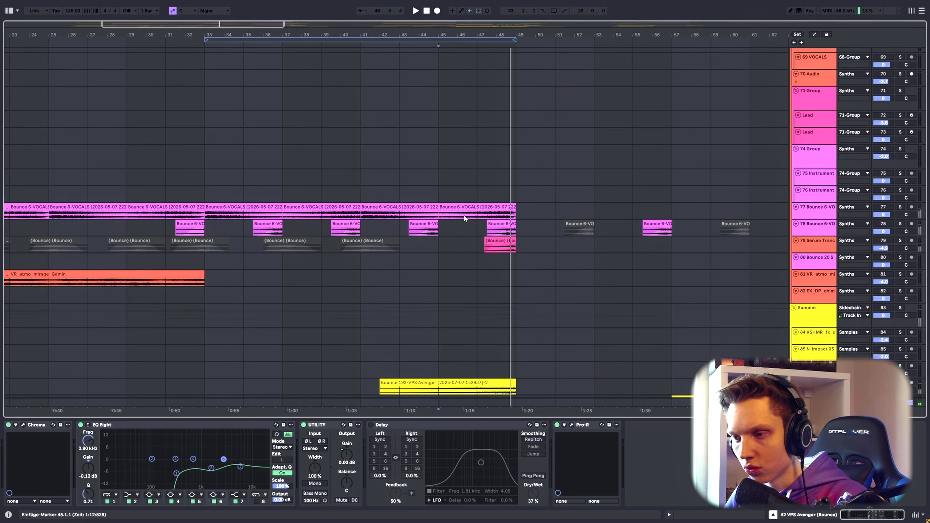
scroll(466, 217, down, 4)
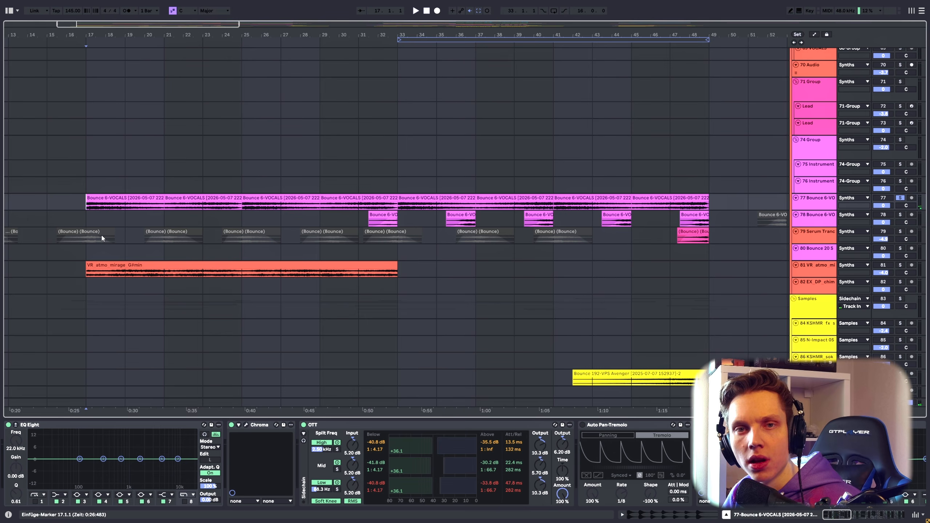
drag(836, 516, 894, 516)
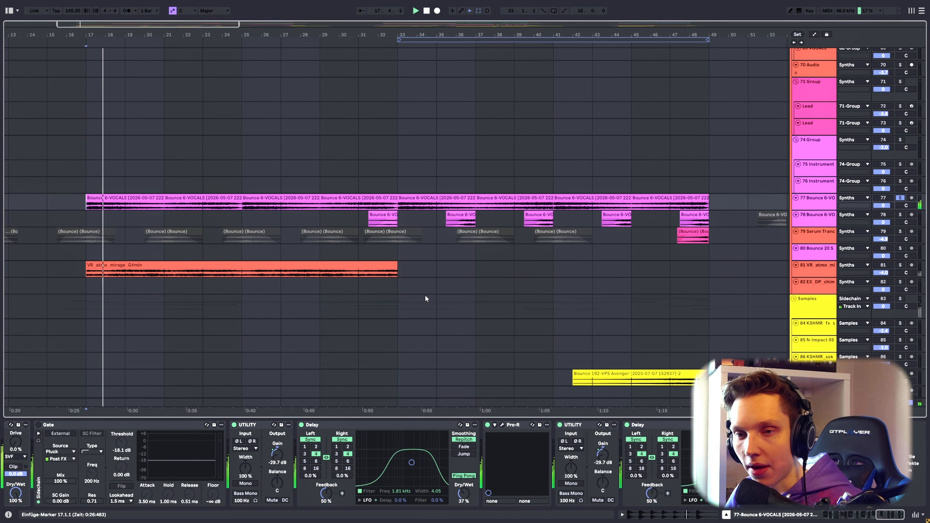
key(Up)
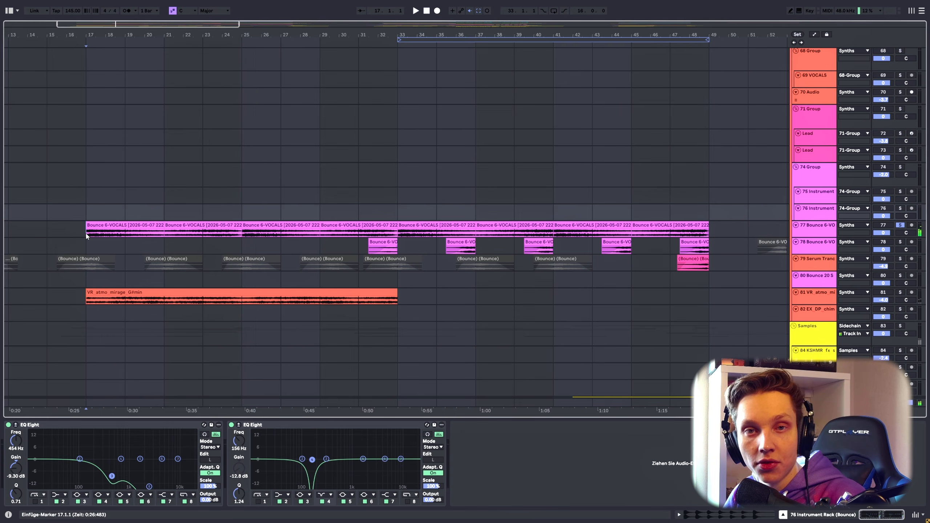
Listen to the soloed VR atmo mirage track from around bar 25 and bar 27
click(222, 299)
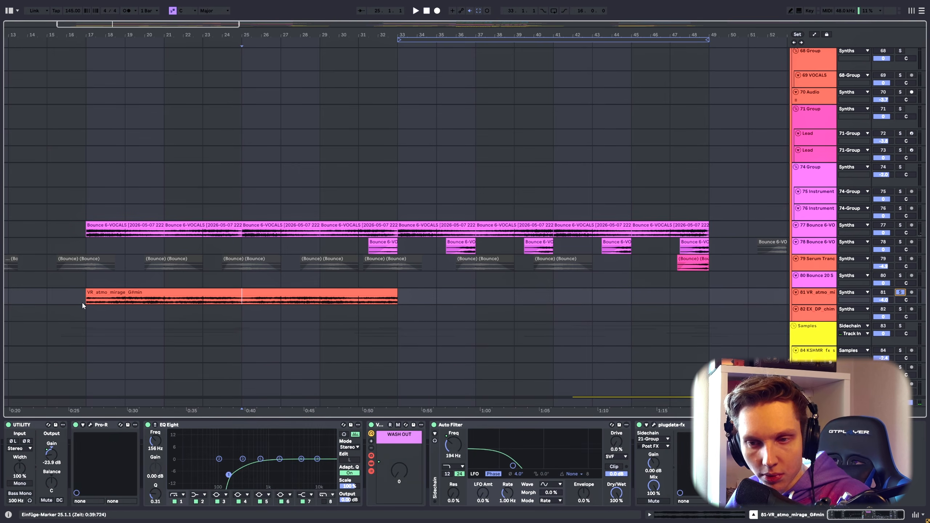
key(space)
click(295, 303)
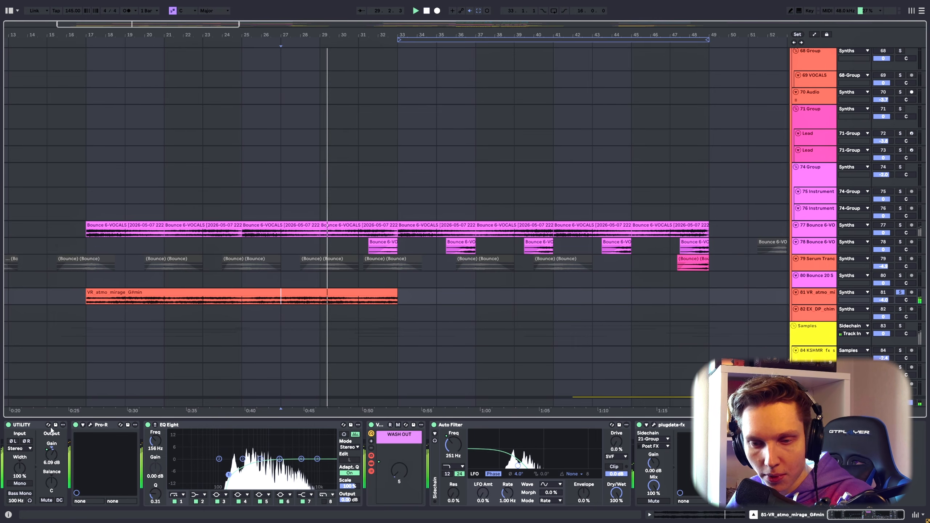
Solo the short vocal bounces on track 78 and play them from bar 47
click(670, 246)
click(900, 242)
key(space)
key(space)
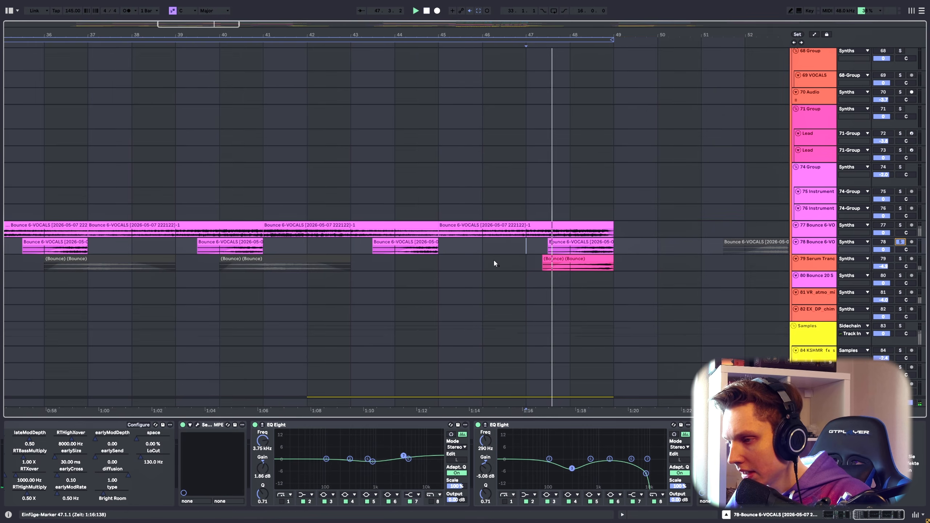
Solo the Serum Trance Saws bounce on track 79, enlarge its lane and play its clip from bar 47
ctrl+scroll(513, 252, down, 3)
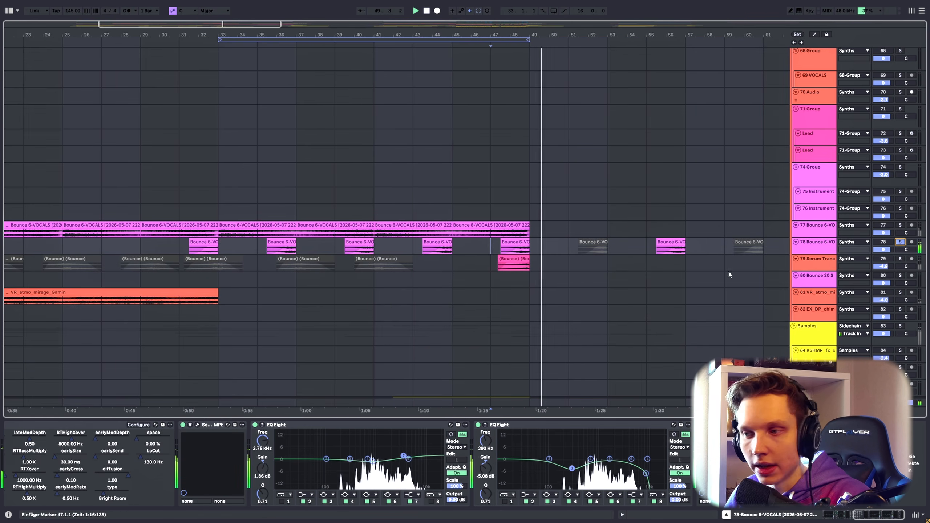
click(900, 258)
ctrl+scroll(538, 249, up, 3)
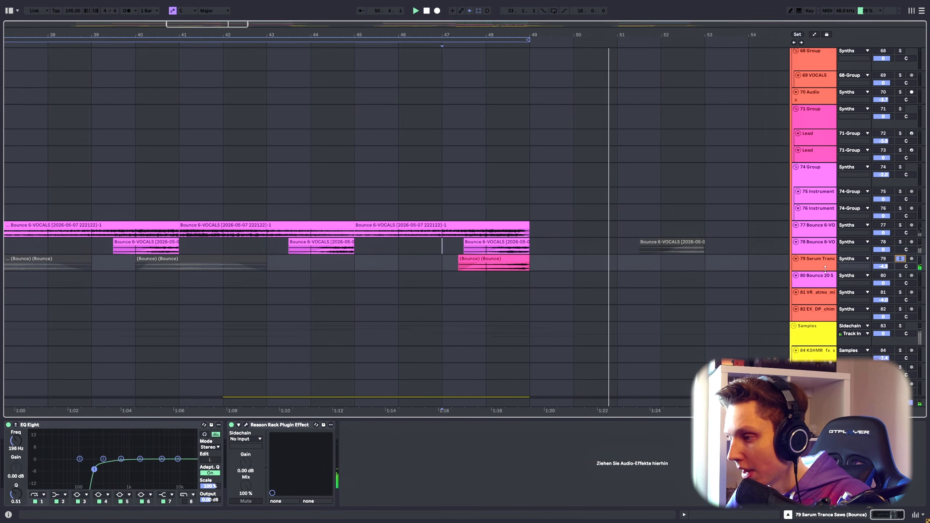
drag(824, 277, 823, 296)
key(space)
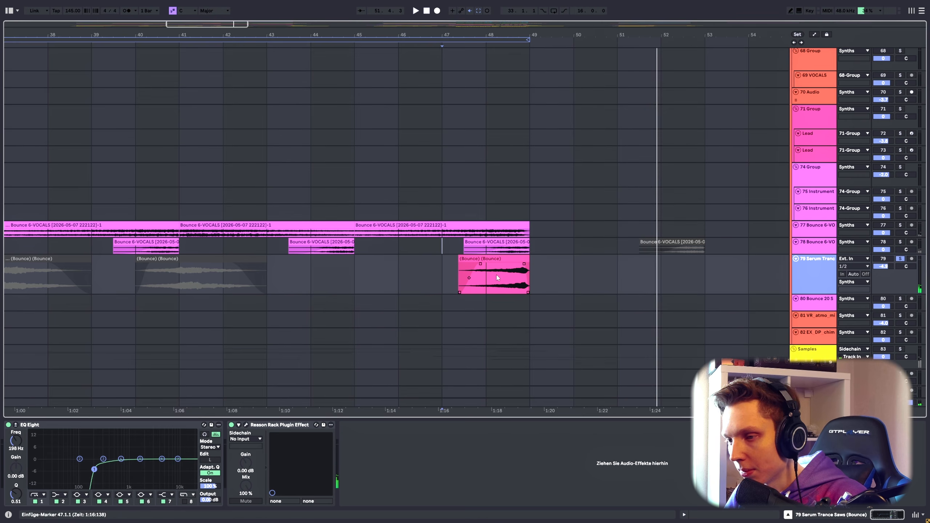
click(463, 278)
key(space)
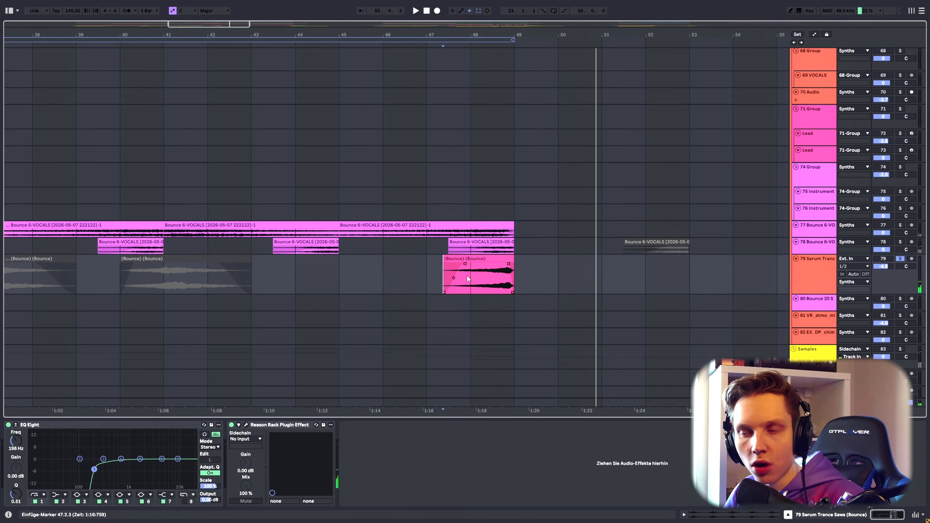
key(space)
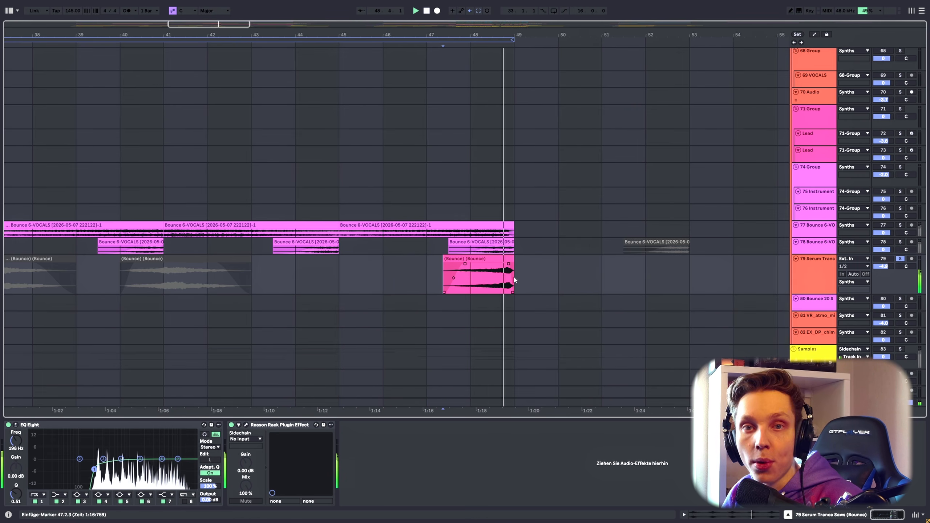
Select the span of muted bounce clips on track 79 from bar 9 to bar 43
scroll(468, 277, down, 1)
scroll(467, 277, down, 5)
drag(74, 268, 372, 266)
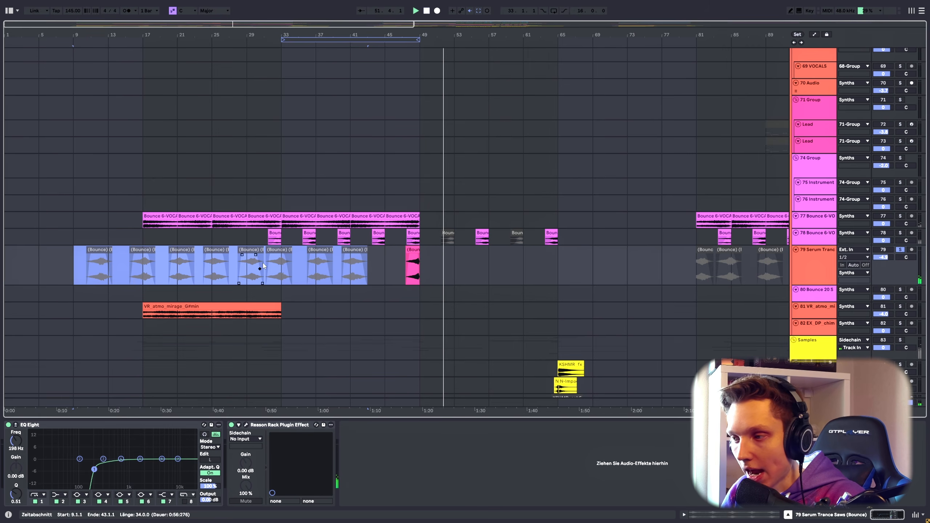
Solo the Samples group and listen to its effects and ambiences from bar 17 and from bar 31
scroll(264, 263, down, 2)
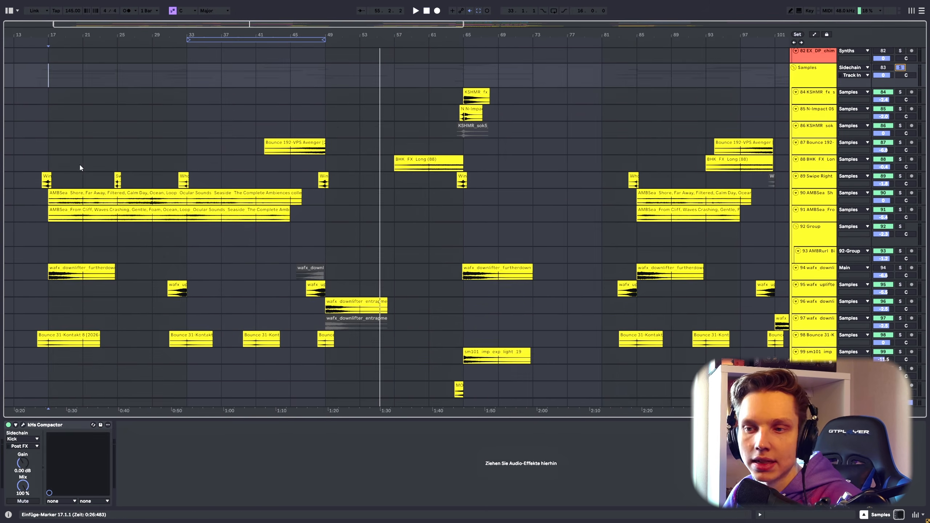
key(space)
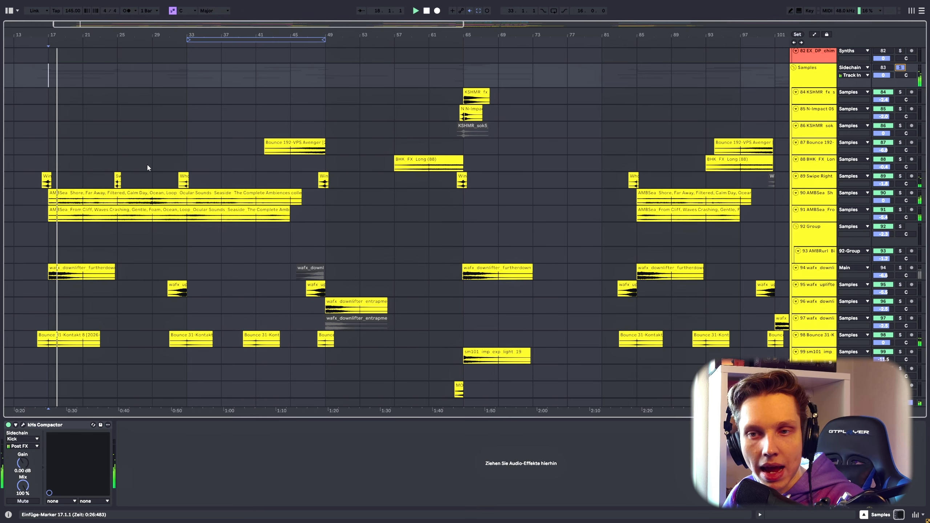
scroll(165, 160, up, 3)
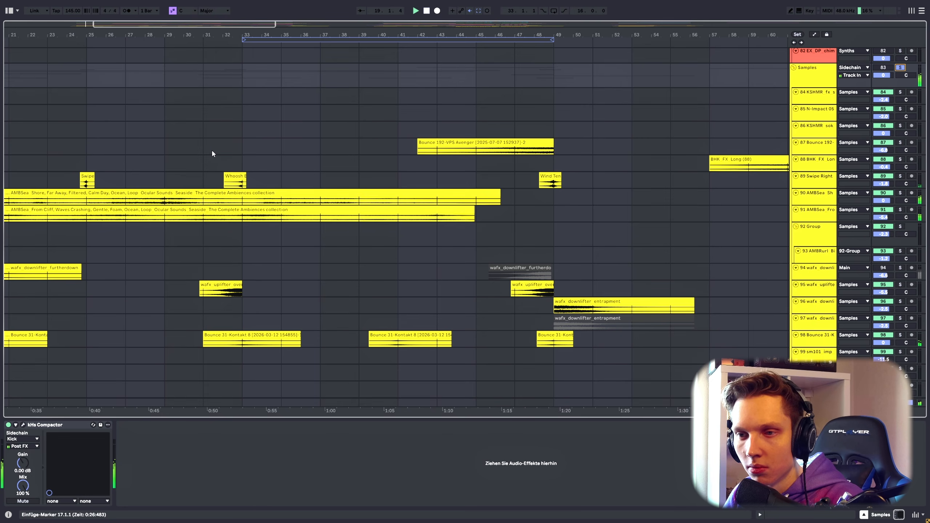
click(210, 149)
key(space)
key(space)
scroll(317, 158, down, 3)
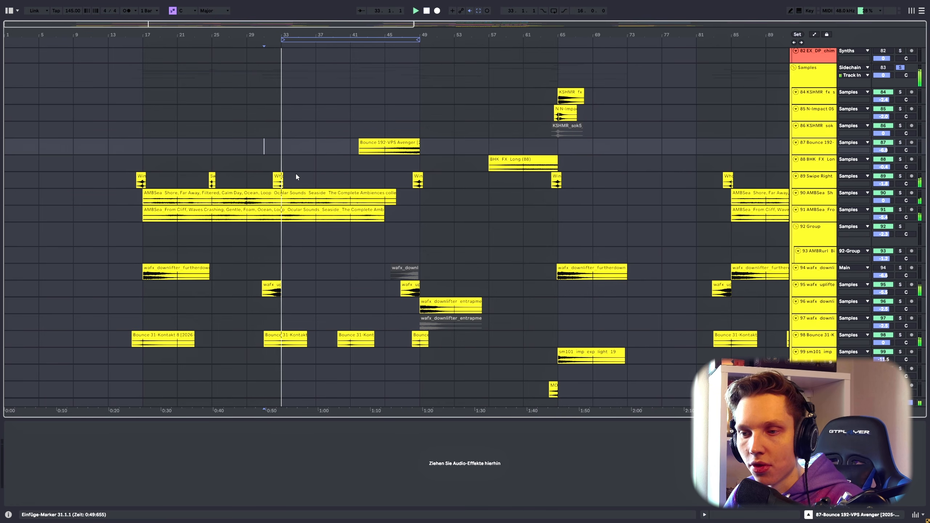
Solo the Kontakt 8 track 48 with the insert marker at bar 33
scroll(294, 191, up, 15)
scroll(260, 253, down, 3)
scroll(282, 269, up, 3)
click(284, 268)
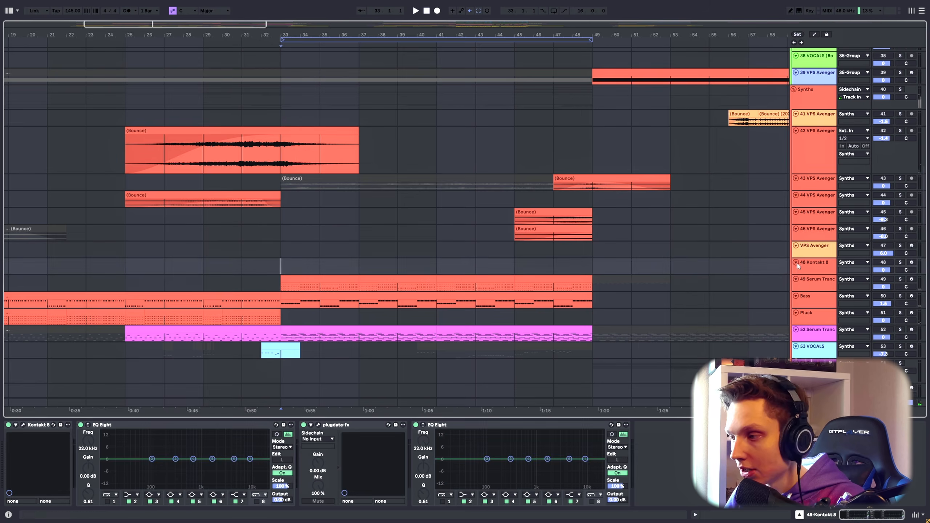
click(901, 263)
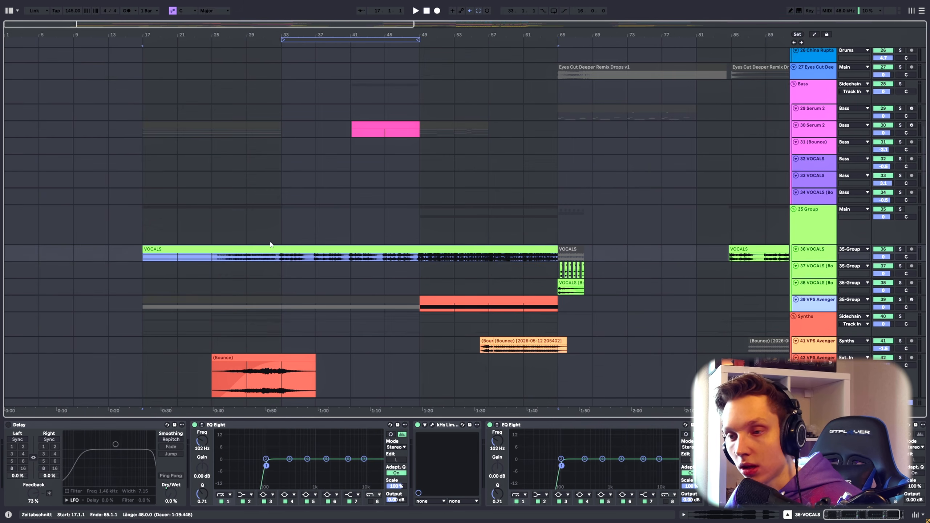
Solo the VOCALS track 36, close its kHs Limiter window and play the vocal from bar 41
click(268, 256)
click(900, 249)
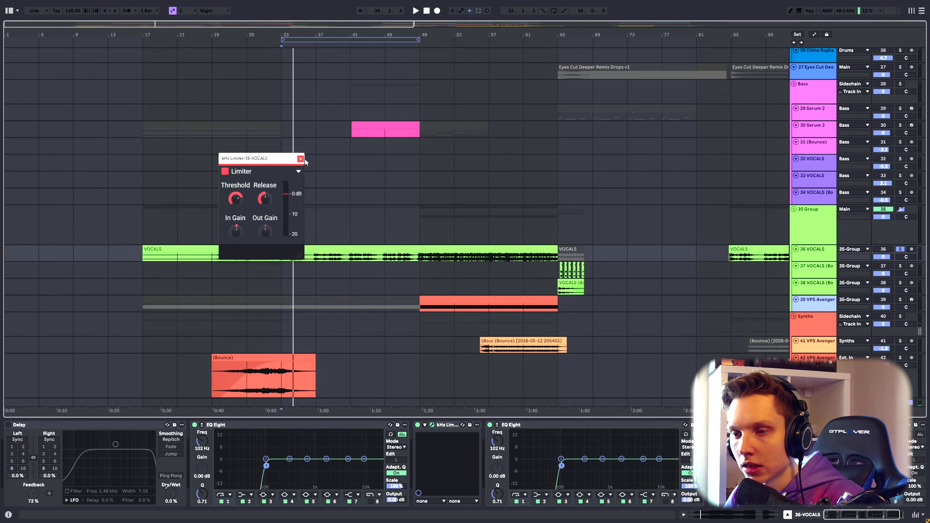
click(301, 159)
key(space)
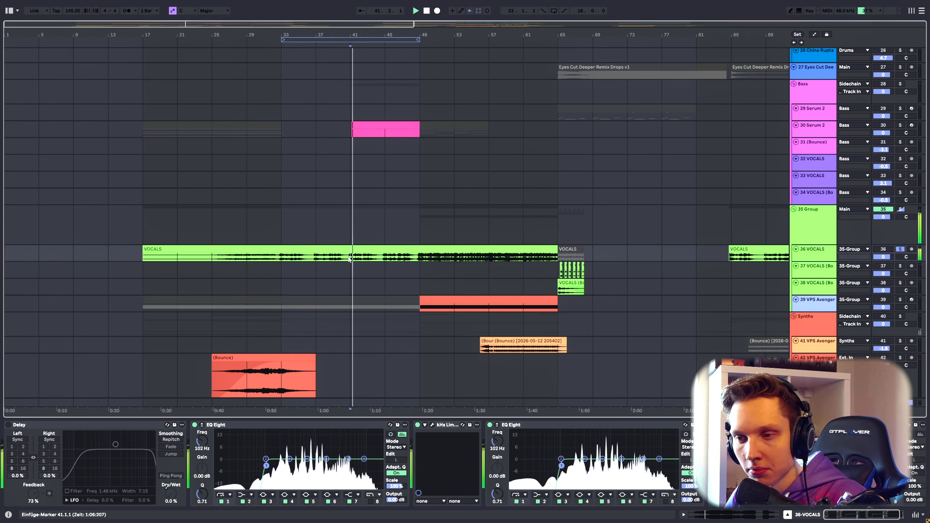
scroll(401, 257, down, 2)
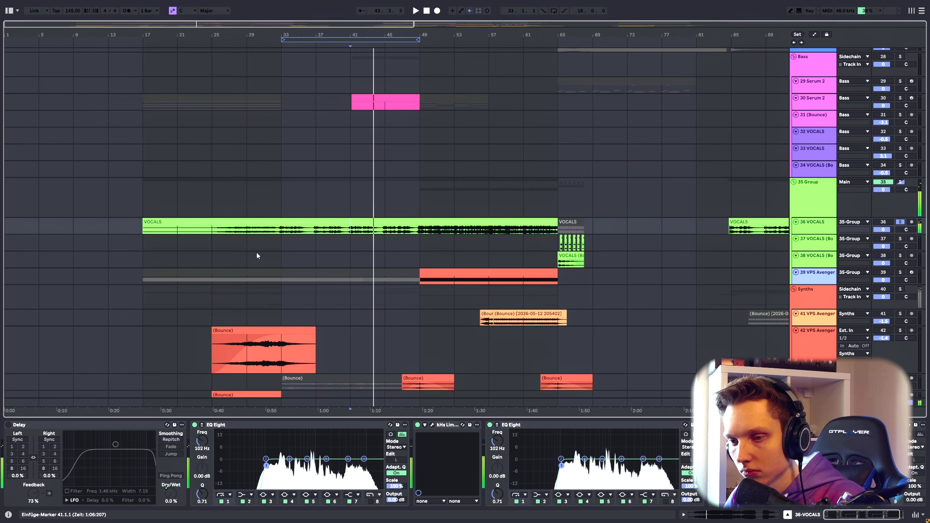
Solo the Percs & Hats track in the drum group and play it from bar 33
scroll(259, 259, up, 15)
click(290, 109)
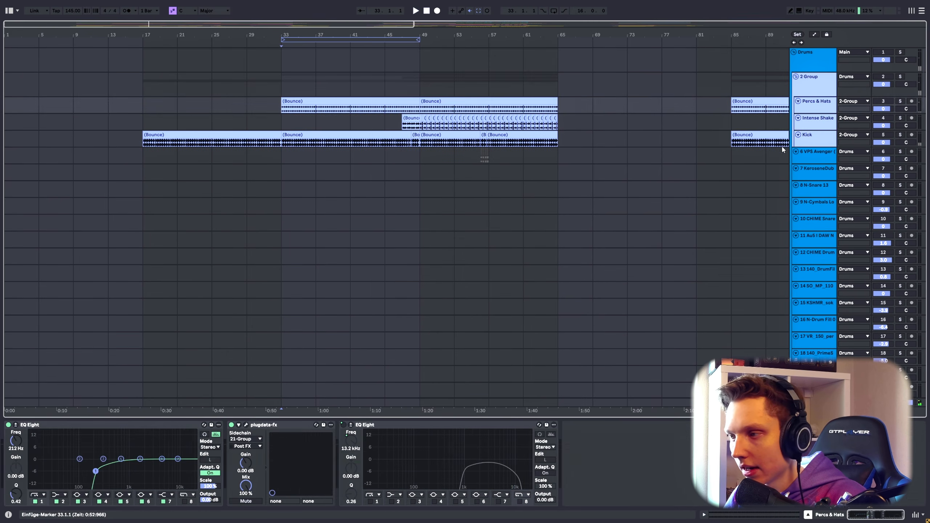
click(900, 135)
click(900, 101)
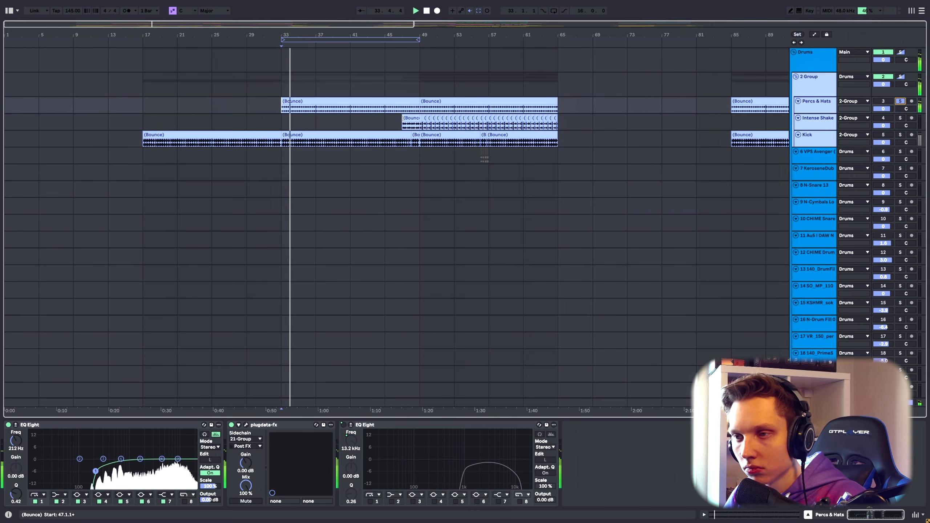
Solo the Intense Shakers track and play its bounces from bar 47
click(405, 126)
key(space)
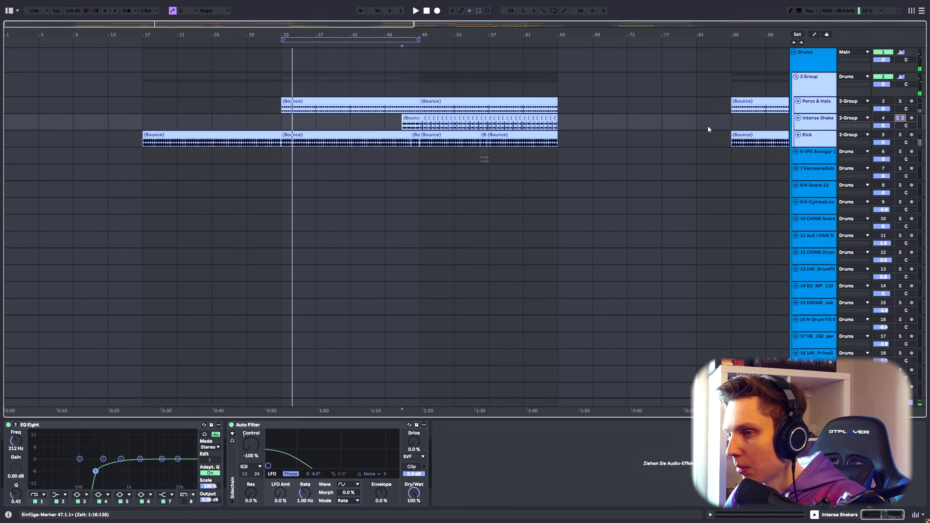
key(space)
scroll(470, 142, up, 8)
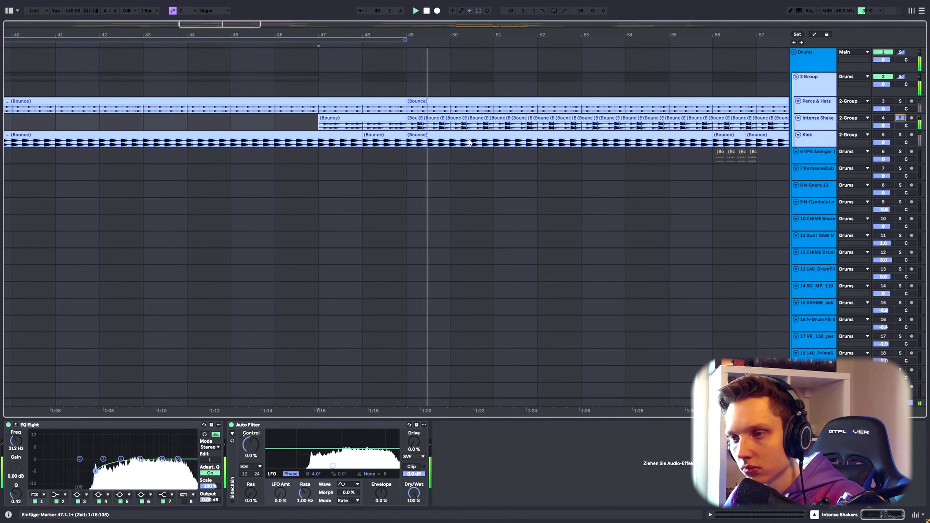
scroll(470, 142, down, 4)
key(space)
Mark bars 17 to 65 across tracks 38 and 39, then clear the selection
scroll(470, 142, down, 8)
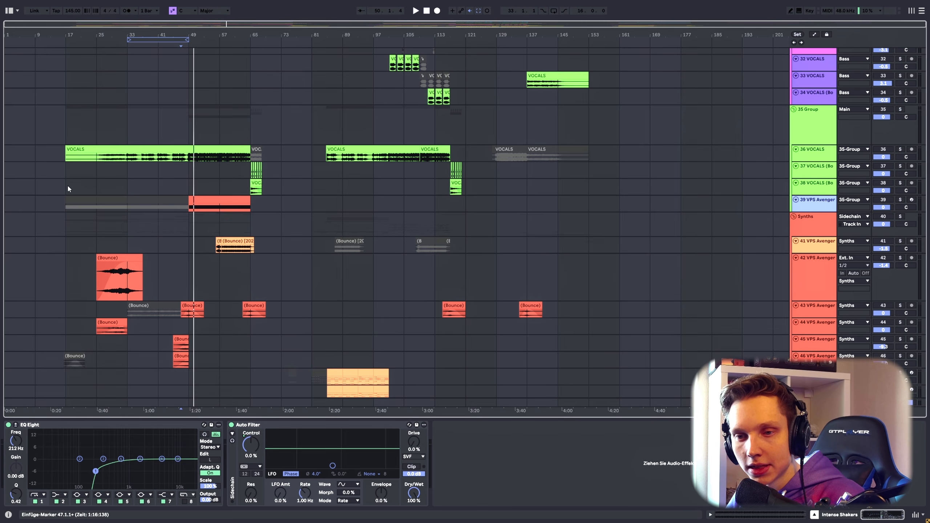
drag(67, 187, 244, 198)
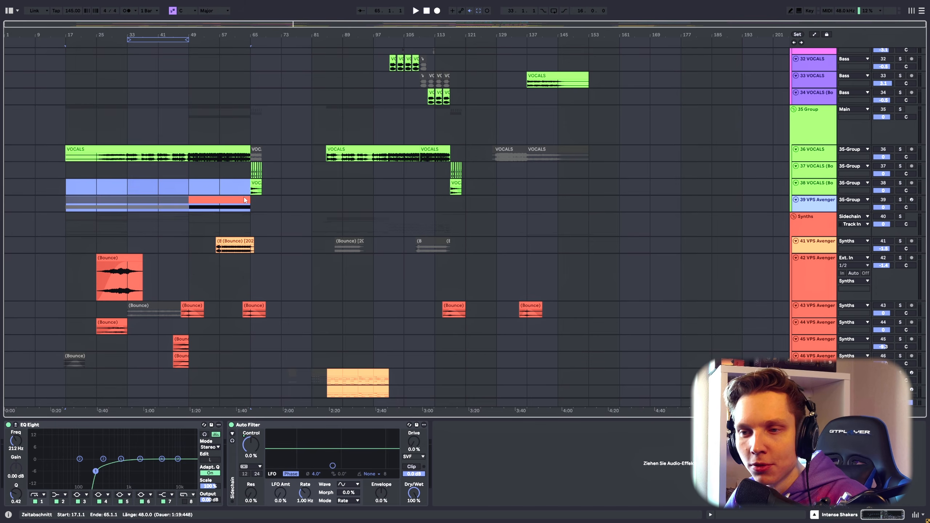
scroll(194, 208, down, 3)
scroll(194, 210, down, 2)
key(plus)
key(plus)
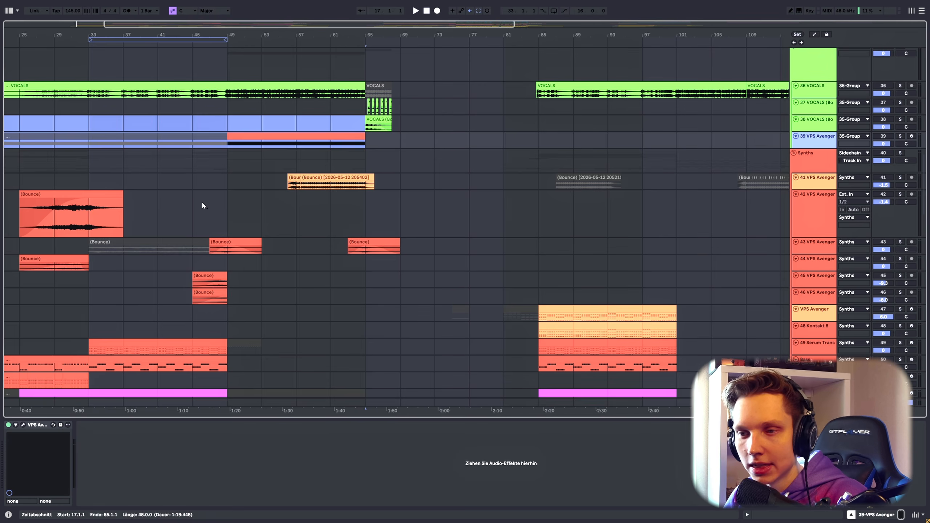
click(212, 210)
Play the arrangement from bar 49 and look through its synth tracks down to the 54 Group
scroll(223, 176, up, 6)
click(228, 142)
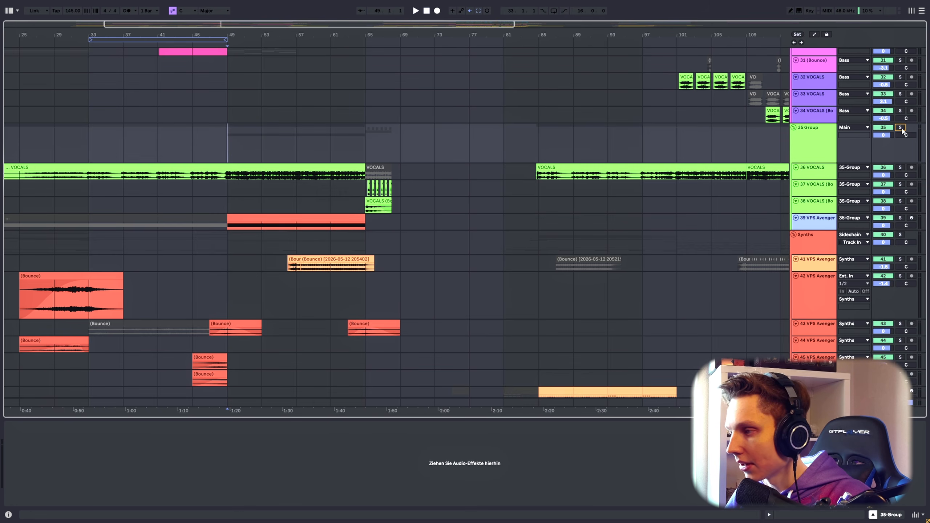
click(901, 130)
key(space)
scroll(274, 178, up, 14)
scroll(251, 188, down, 9)
scroll(250, 190, down, 10)
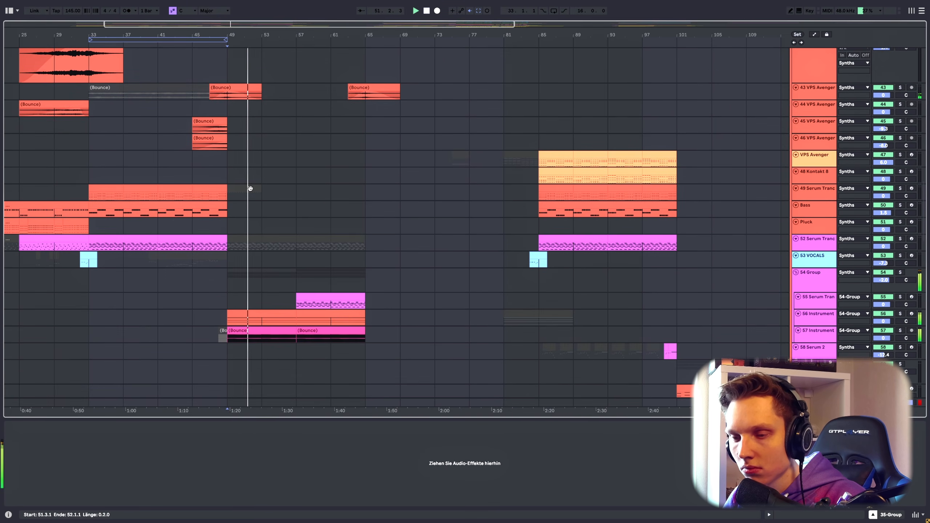
scroll(250, 189, down, 2)
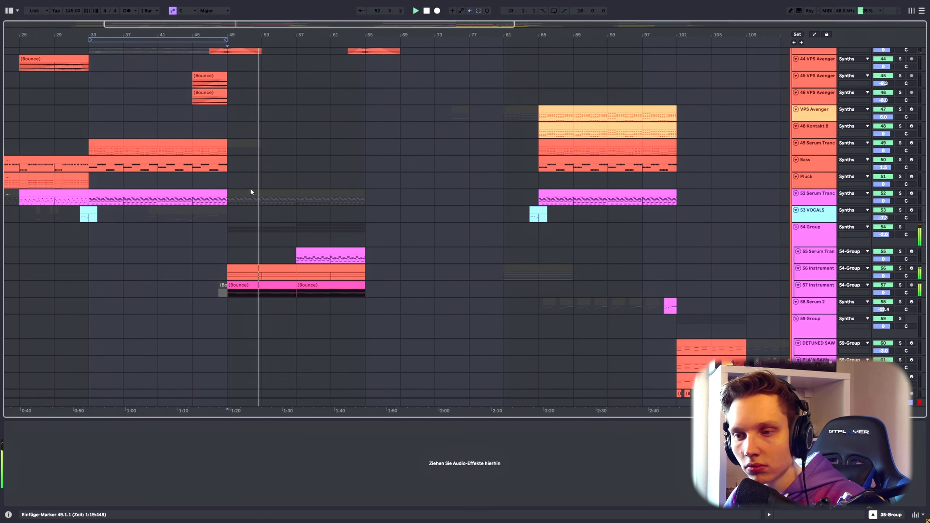
scroll(250, 191, down, 3)
scroll(257, 198, up, 4)
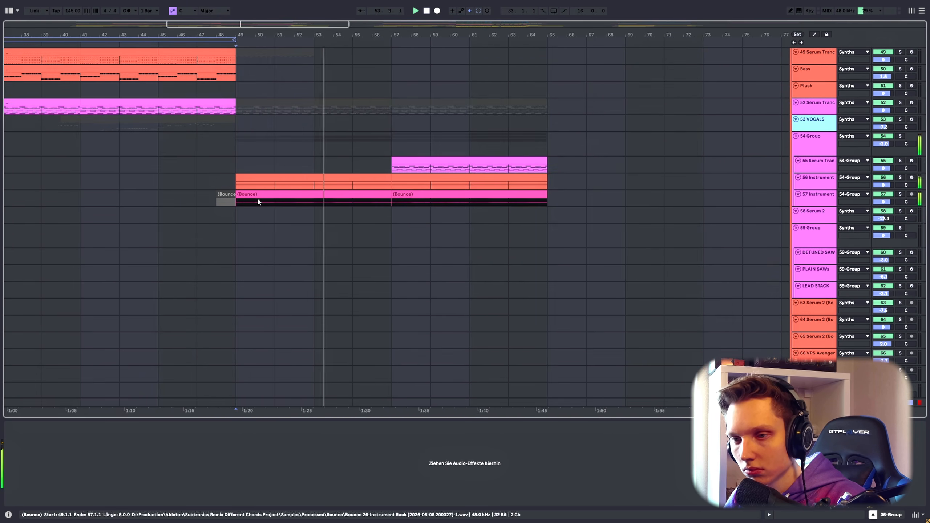
Solo the bounced Instrument Rack on track 57 and play it from bar 49
click(236, 202)
key(space)
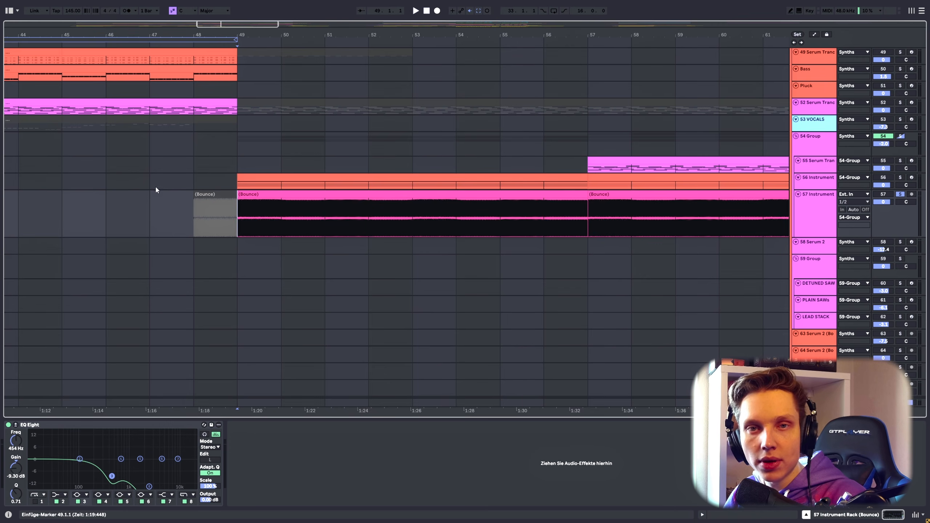
key(space)
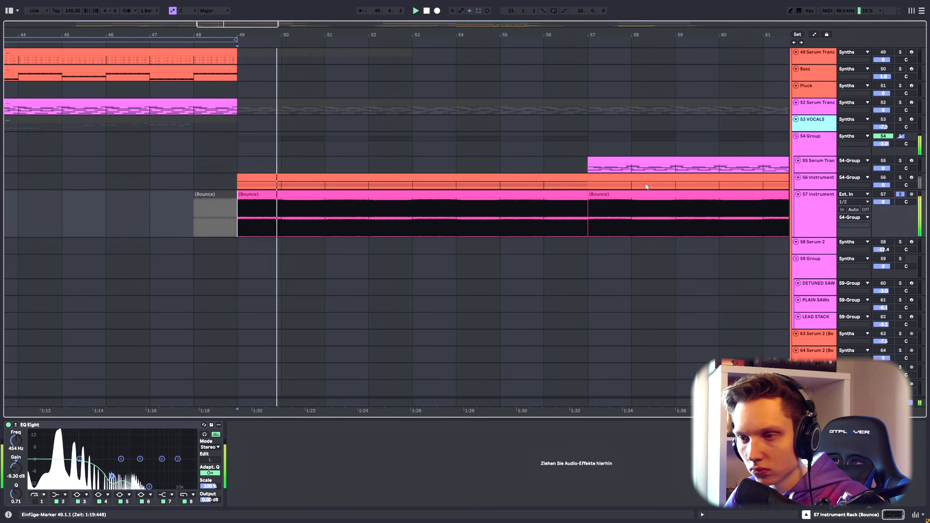
Solo the Instrument Rack on track 56 and play it while examining its Current synth settings
click(900, 178)
key(space)
click(148, 425)
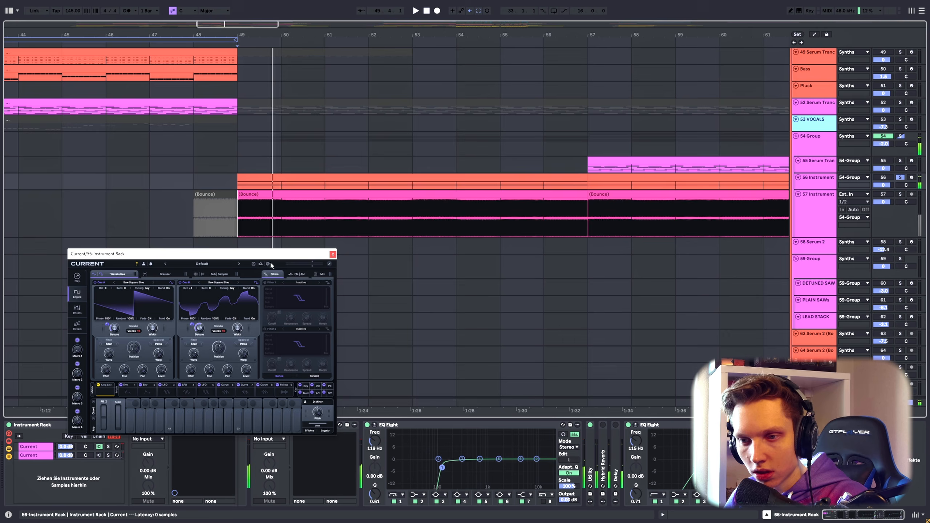
drag(276, 253, 262, 88)
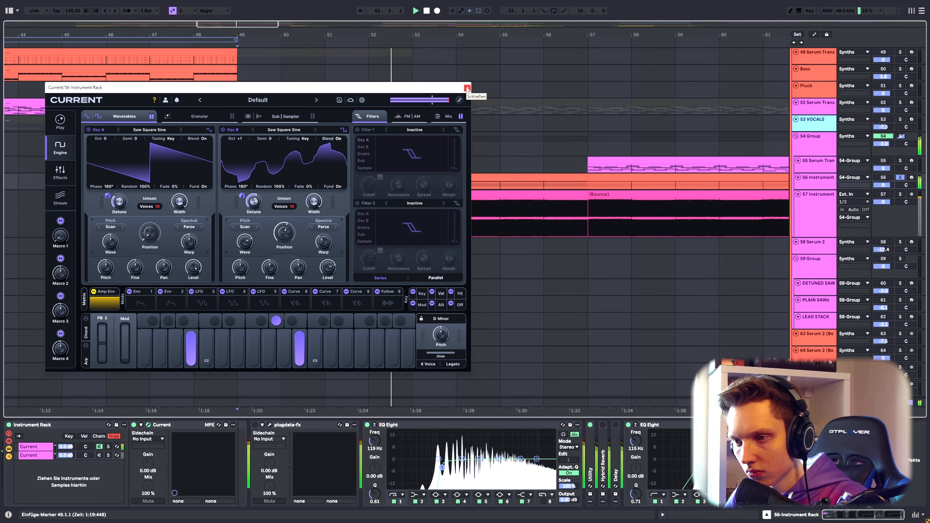
click(468, 88)
key(space)
Open the MIDI clip on track 56 and examine the MPE pitch curves of its chord notes
click(417, 168)
double_click(421, 176)
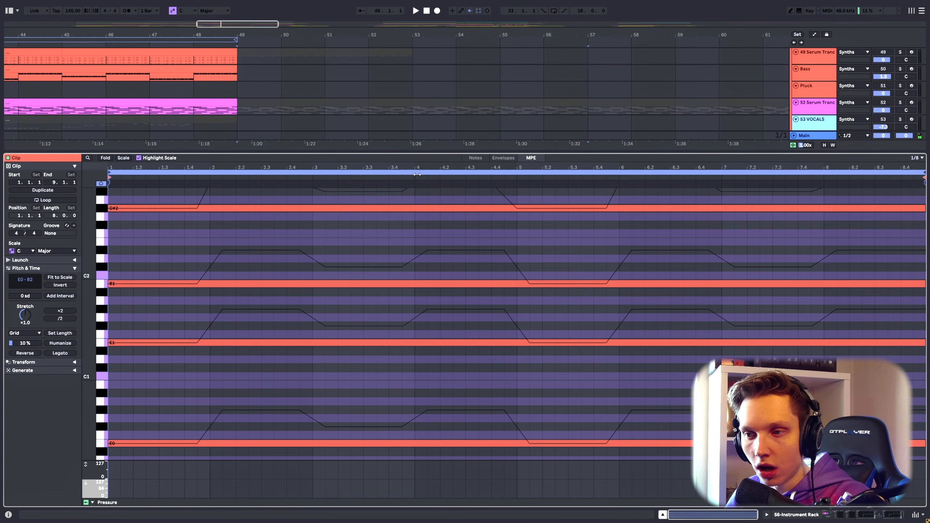
click(109, 236)
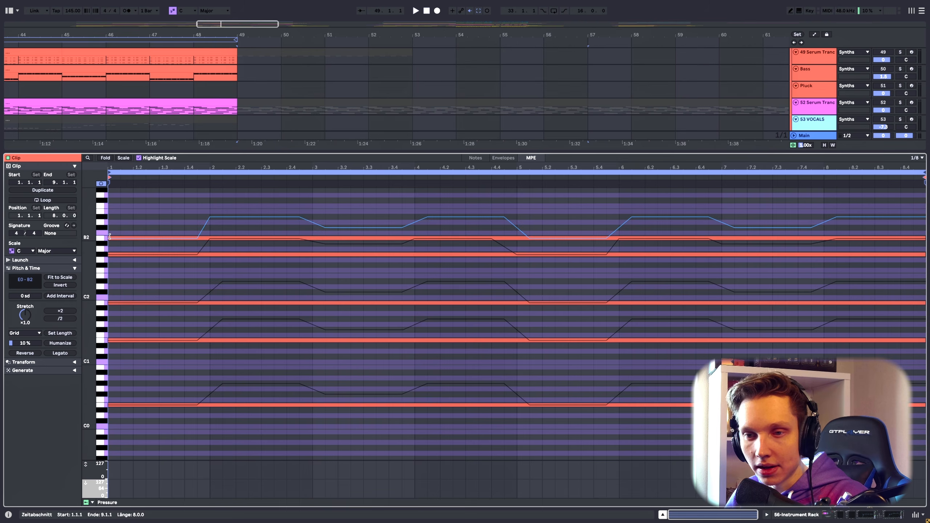
click(212, 236)
key(space)
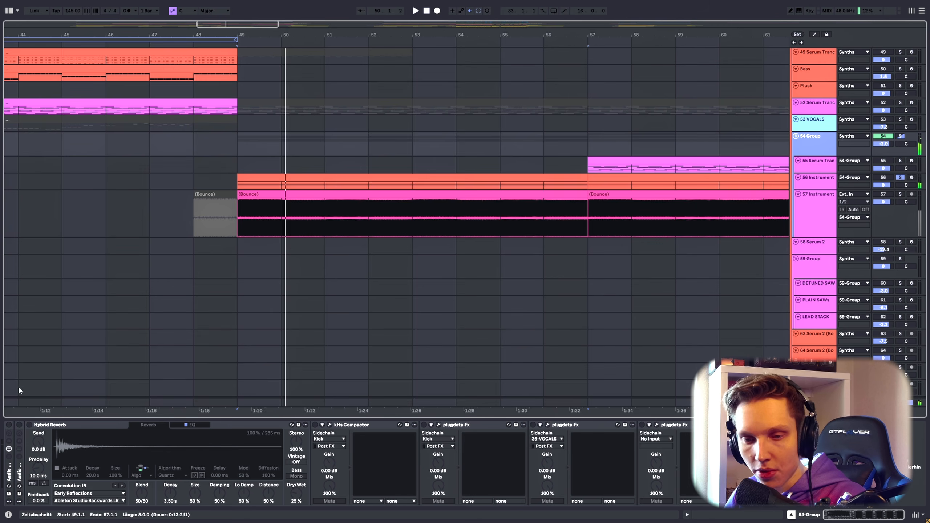
Switch on all devices in the 54 Group's effects chain and open its MBassador plug-in window
click(10, 425)
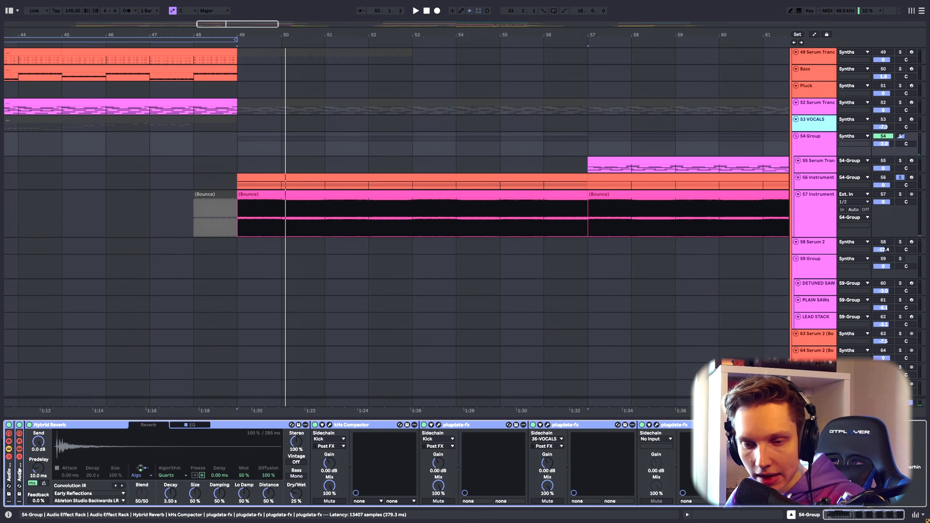
scroll(152, 430, right, 8)
click(153, 425)
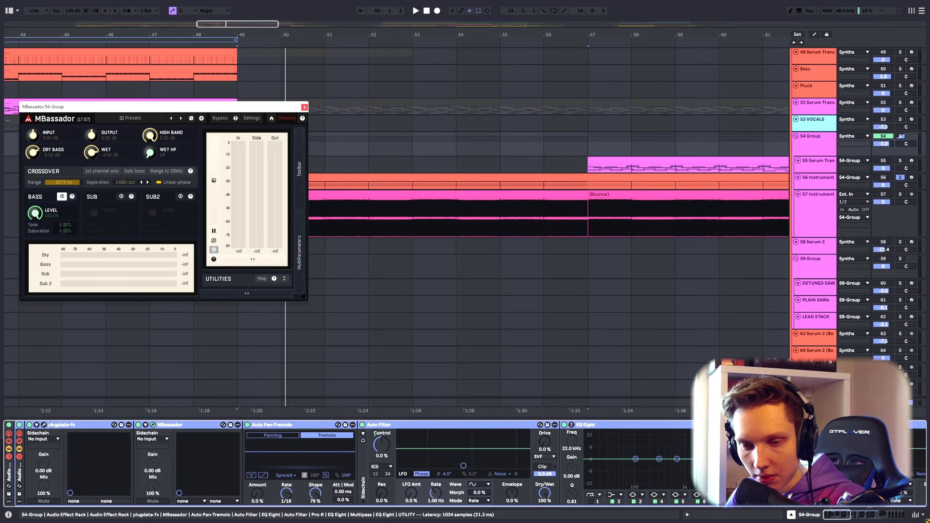
Open the 54 Group's SPEC COMP plug-in, clear the solo during playback, and close the SPEC COMP and MBassador windows
click(44, 425)
scroll(45, 428, right, 10)
click(901, 137)
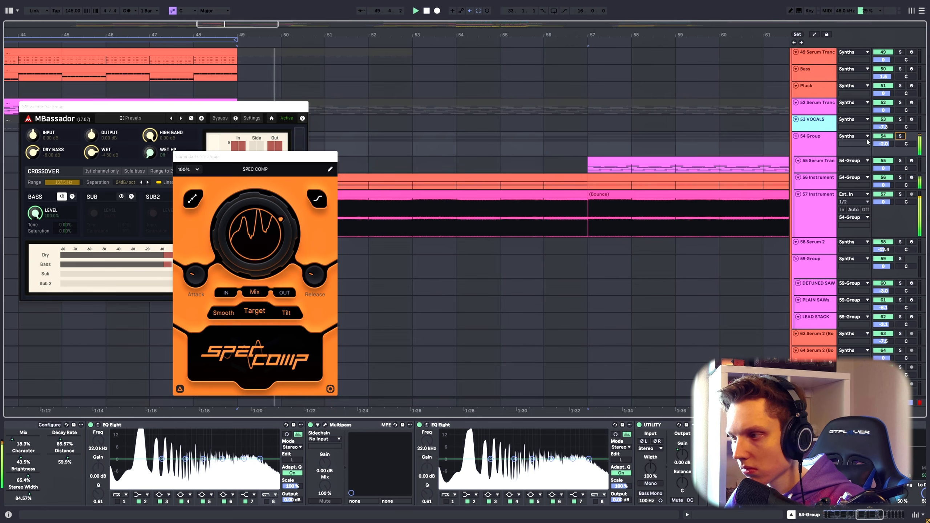
click(333, 157)
click(304, 107)
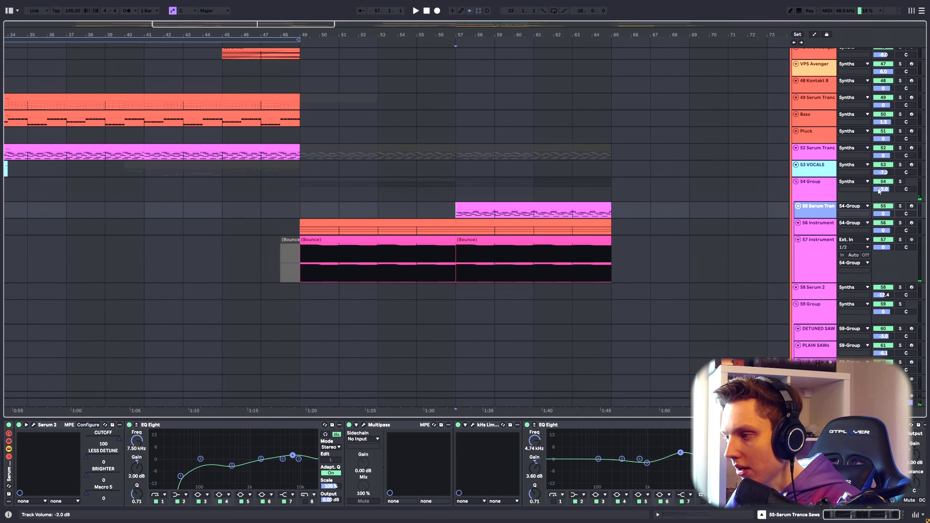
Solo the 54 Group, select its clips from bar 57 to 65 and play that section
scroll(191, 154, left, 10)
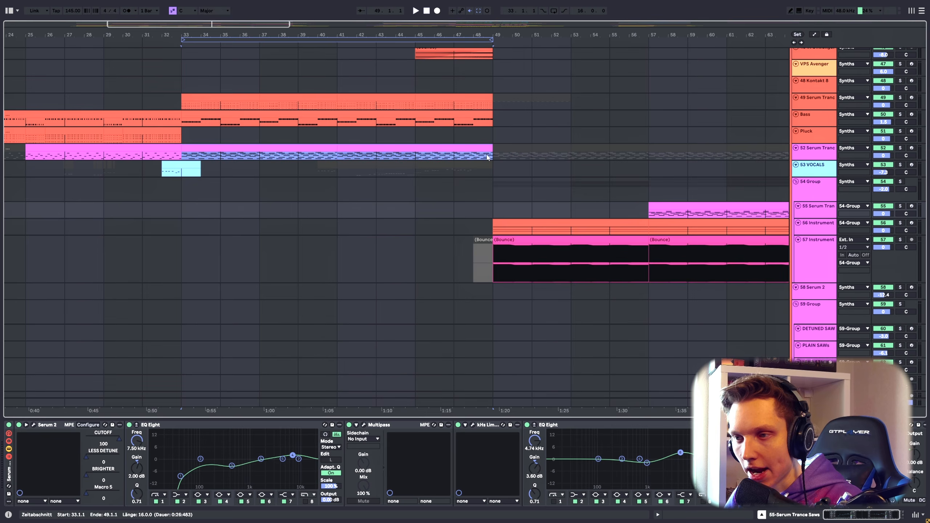
scroll(487, 158, right, 10)
click(802, 185)
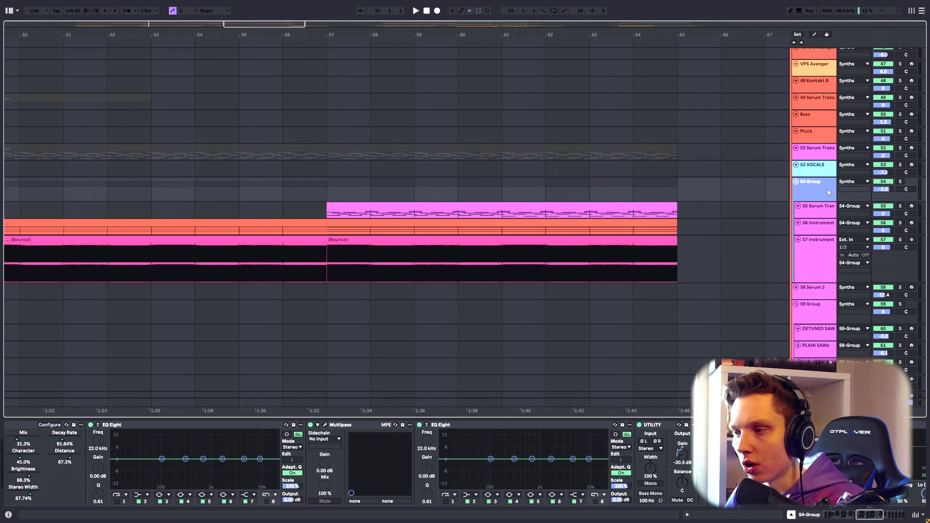
click(325, 207)
drag(339, 200, 659, 218)
key(space)
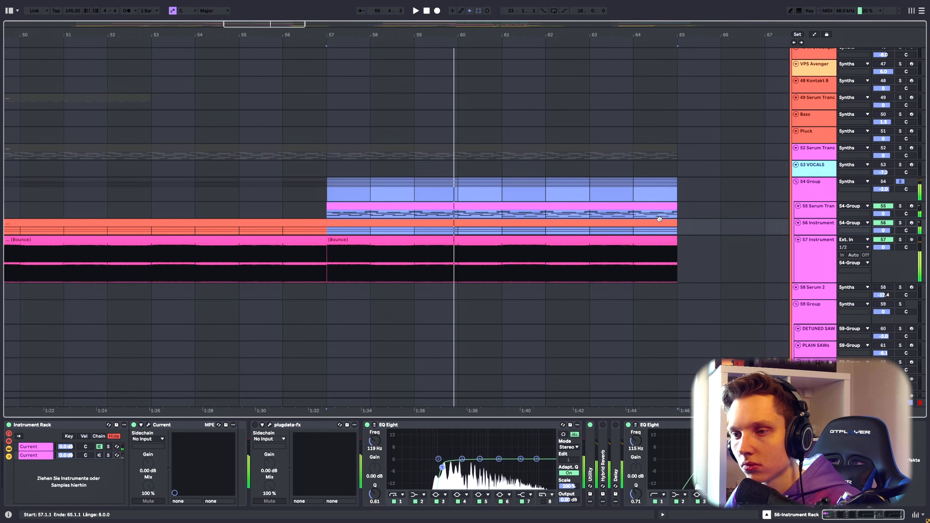
key(space)
Solo the bounced vocal chops on track 37 in the 35 Group and play them from bar 65
scroll(454, 208, down, 3)
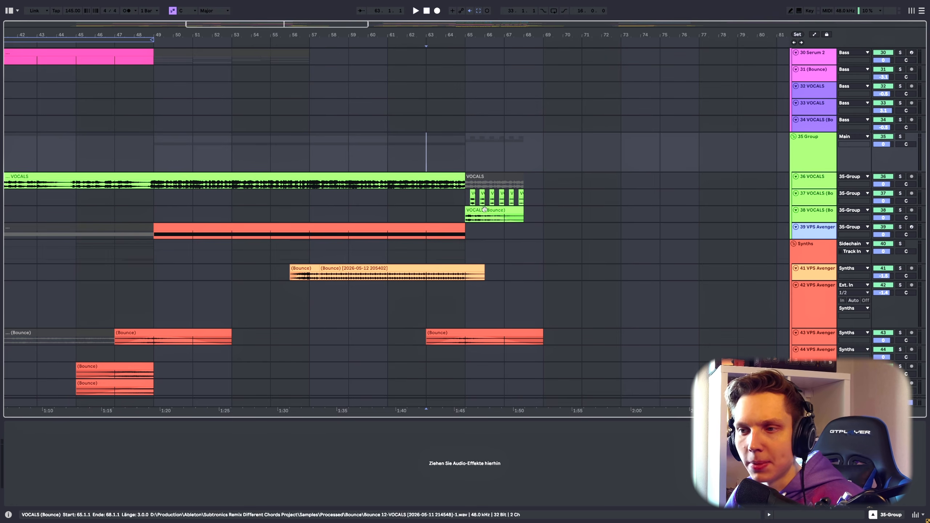
scroll(231, 213, down, 10)
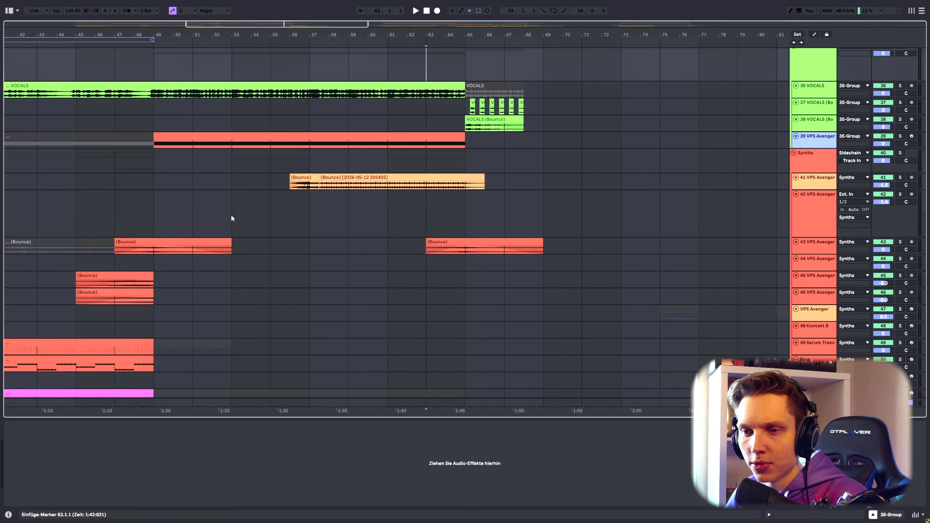
drag(149, 215, 456, 236)
scroll(513, 252, up, 10)
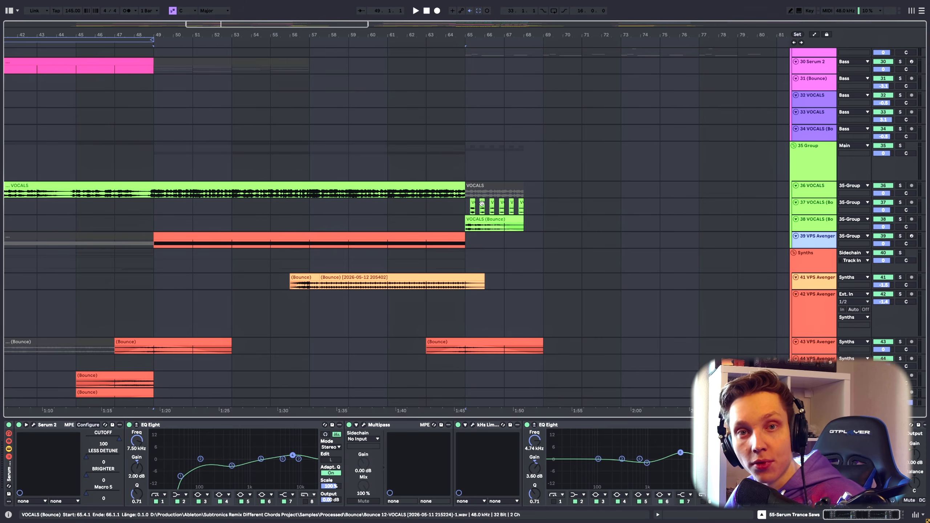
click(470, 153)
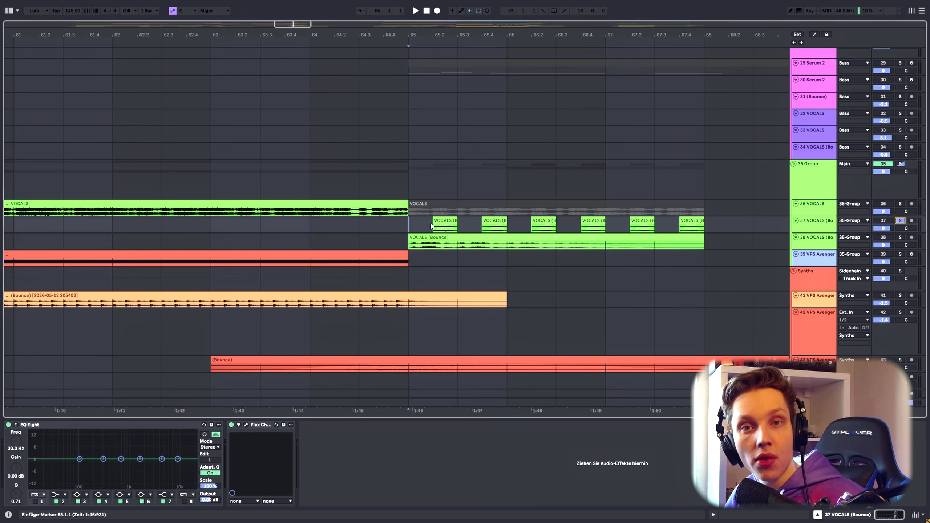
key(space)
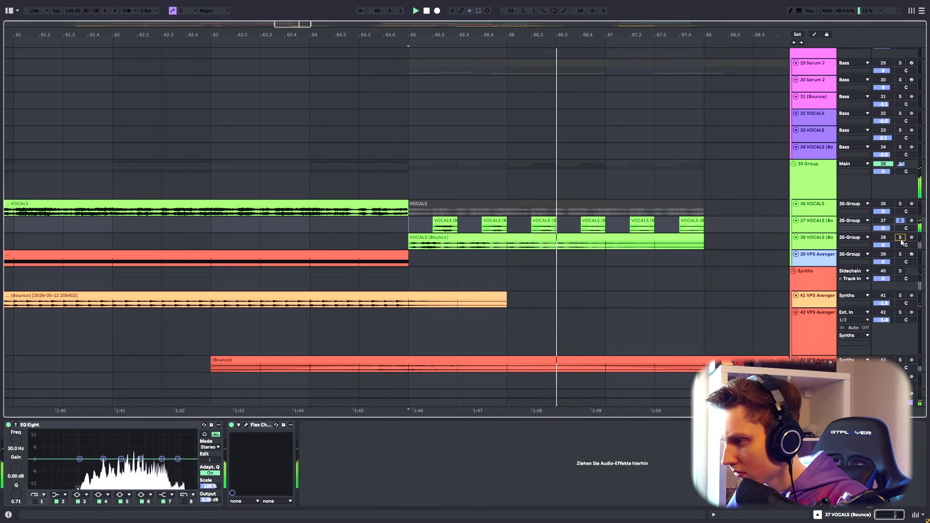
Solo the bounced vocals on track 38 during playback and view the effect samples around bar 65
click(900, 237)
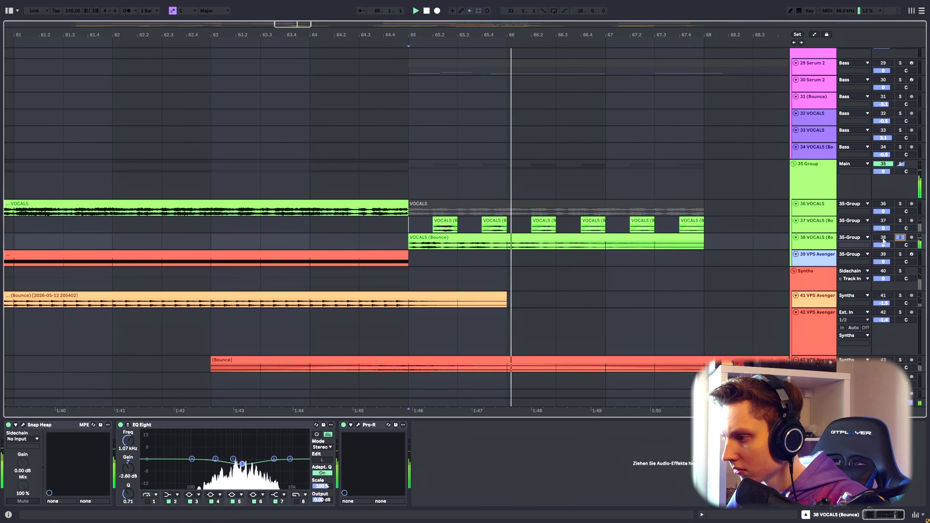
key(minus)
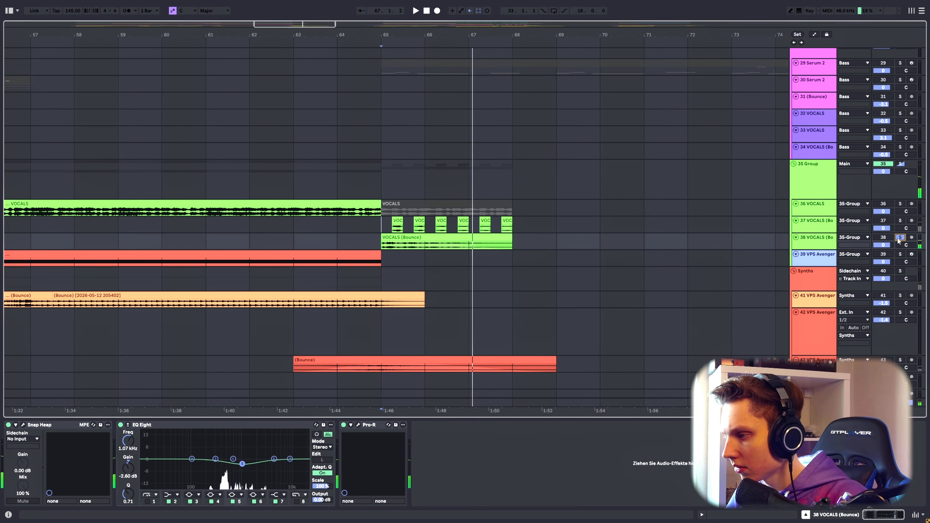
scroll(382, 191, down, 15)
scroll(357, 187, down, 8)
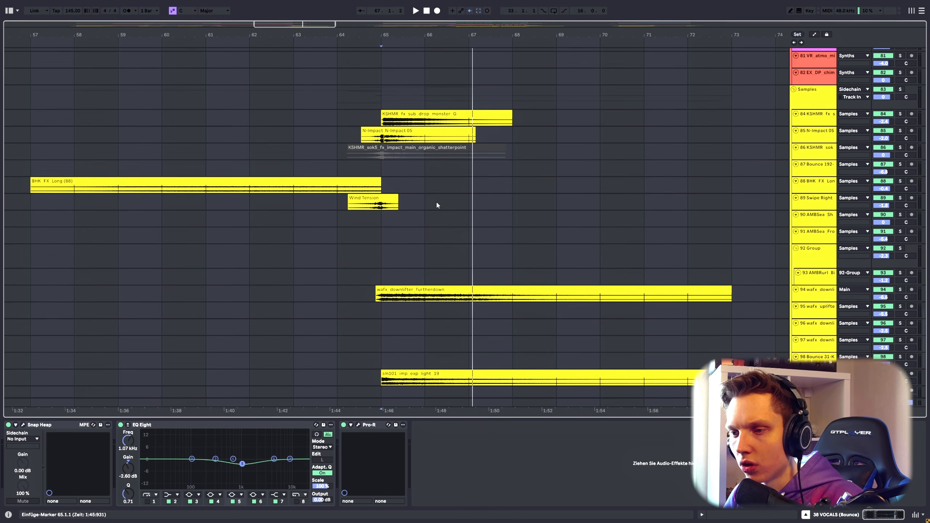
Clear the solo on track 27 in the drop project and play from bar 65 while examining the bass and synth layers
scroll(490, 202, up, 15)
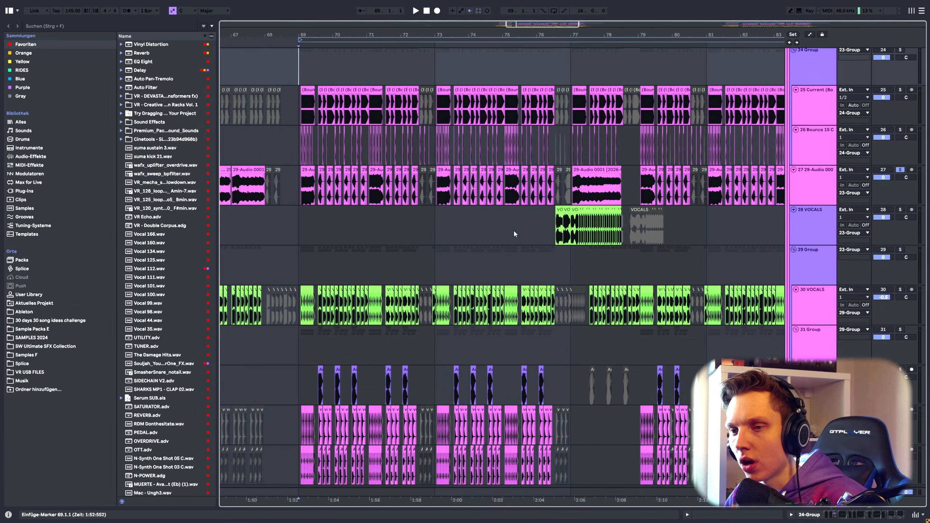
scroll(439, 183, left, 5)
click(416, 150)
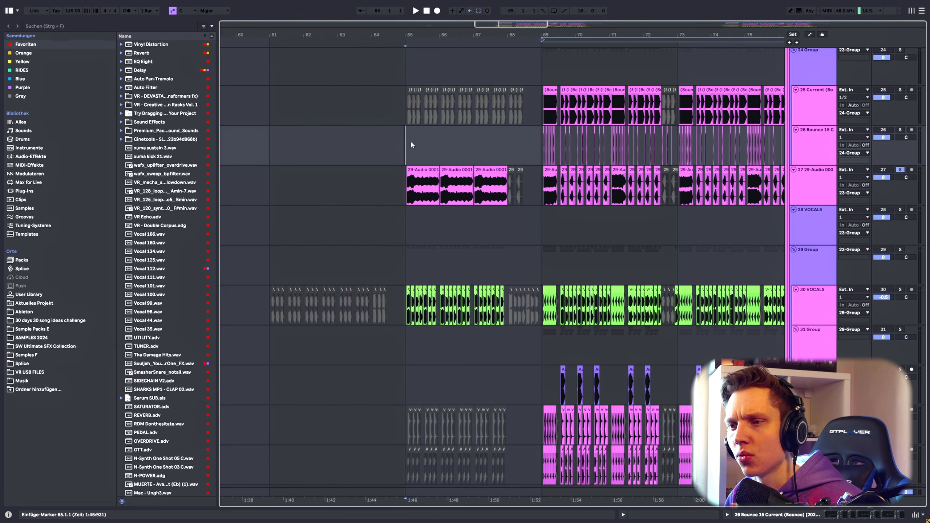
scroll(421, 154, up, 3)
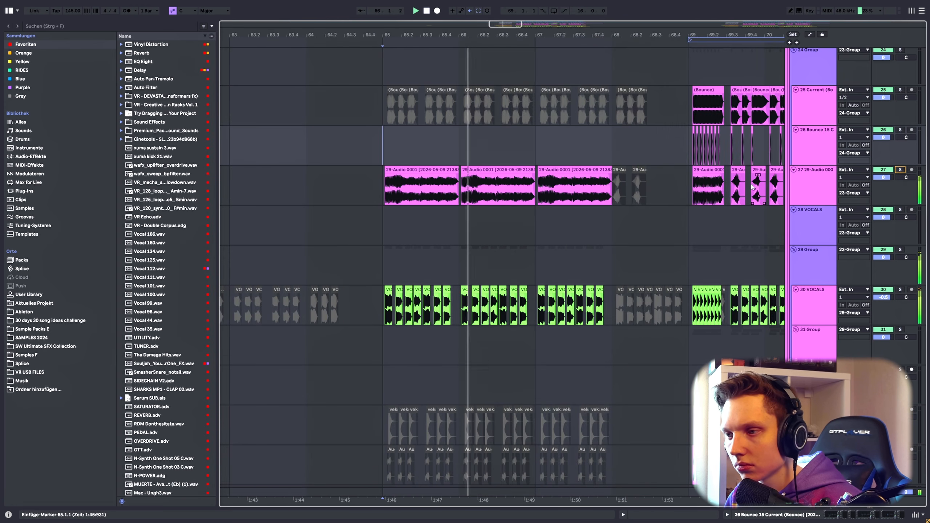
scroll(737, 186, down, 2)
scroll(736, 186, down, 12)
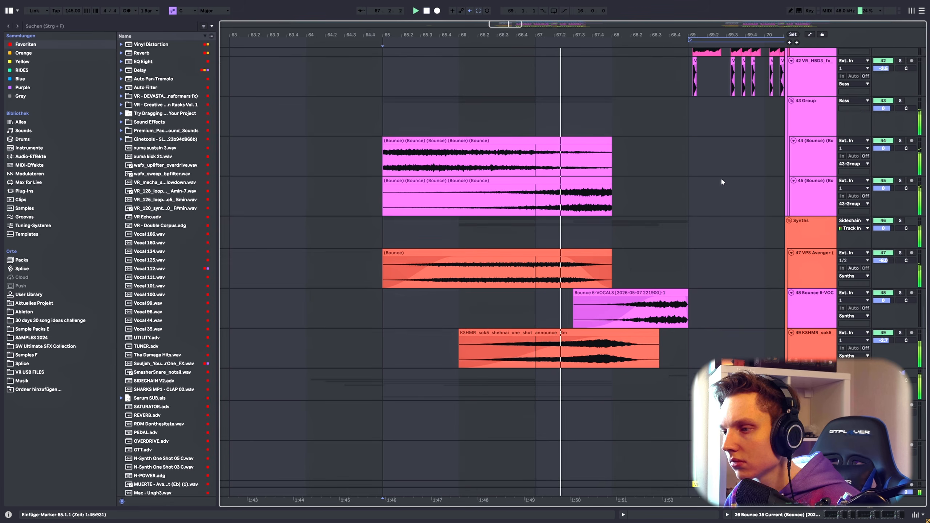
scroll(617, 181, down, 3)
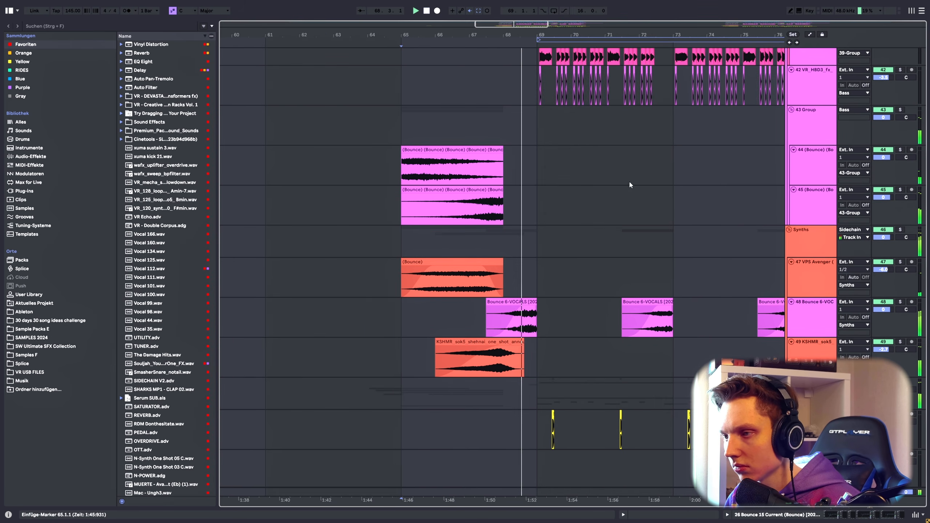
Examine the vocal chop, audio and Serum 2 layers while the full drop plays from bar 69, and stop playback
scroll(715, 194, up, 9)
scroll(715, 194, up, 3)
scroll(557, 194, down, 3)
scroll(687, 198, up, 6)
scroll(685, 198, down, 3)
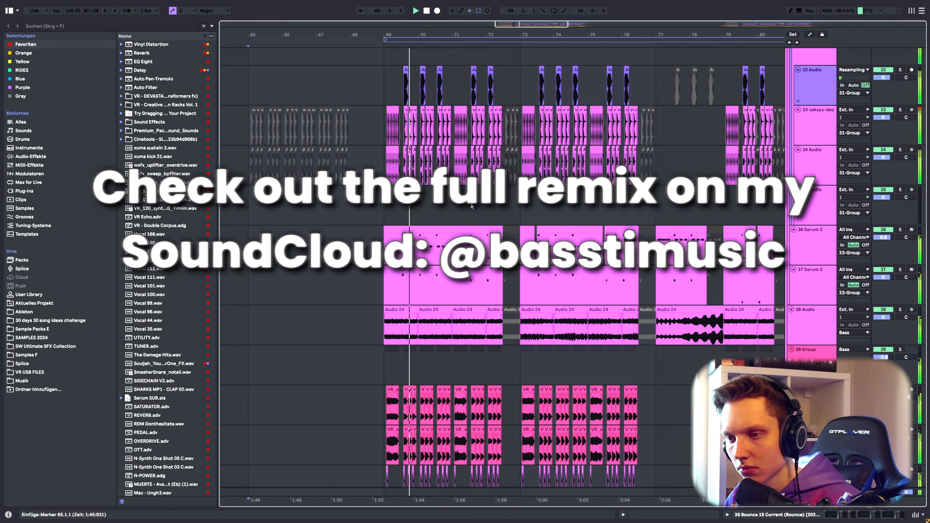
scroll(456, 206, up, 3)
scroll(455, 204, up, 8)
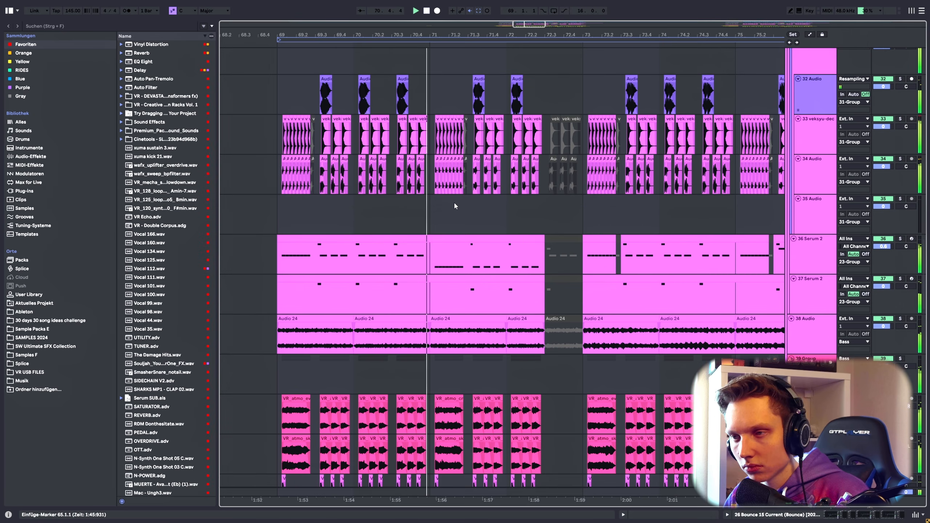
scroll(461, 204, up, 2)
scroll(493, 196, down, 7)
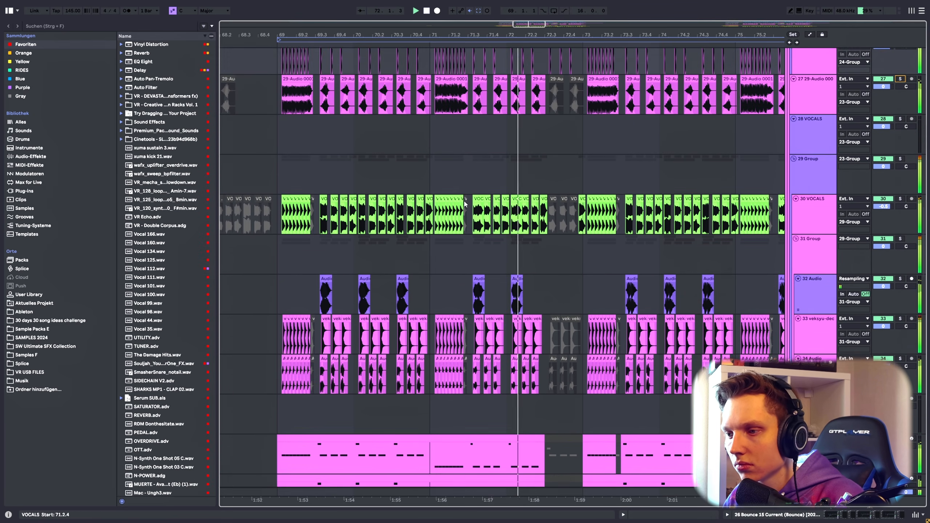
scroll(493, 192, down, 3)
scroll(487, 191, up, 2)
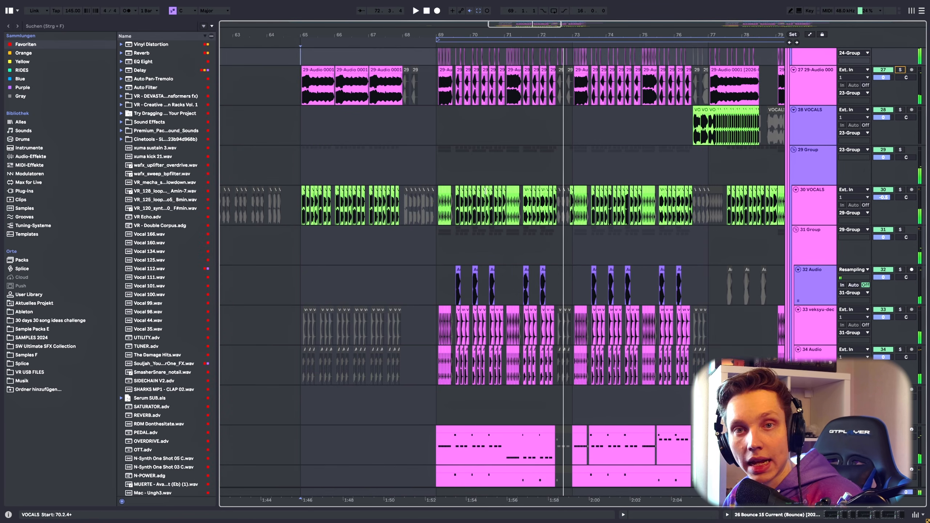
scroll(469, 128, up, 2)
key(space)
Solo the 43 Group, Synths and Samples groups and play from bar 65 while viewing their clips
scroll(325, 201, up, 1)
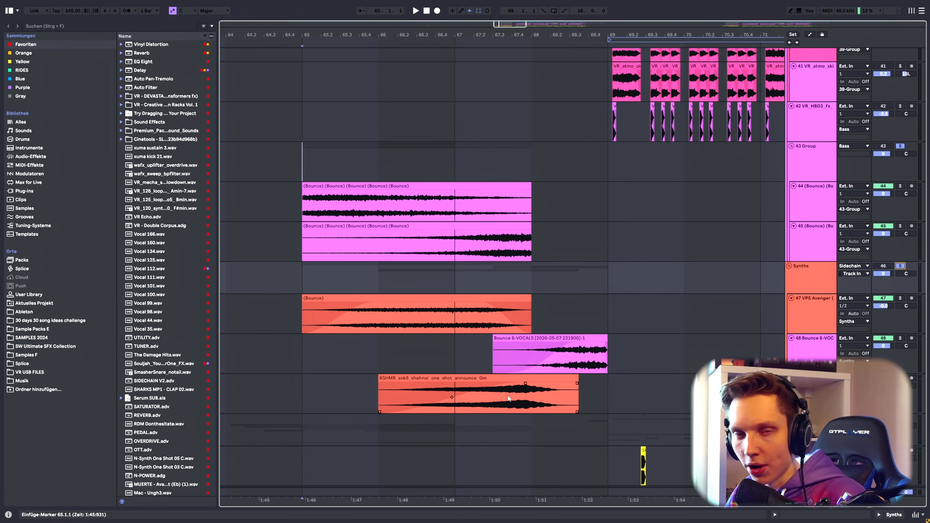
key(space)
scroll(696, 306, down, 2)
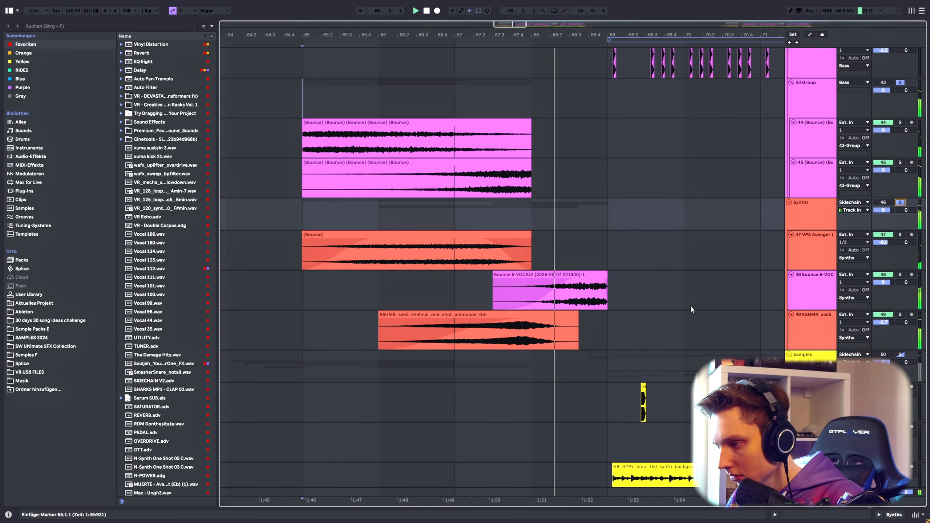
scroll(691, 305, down, 10)
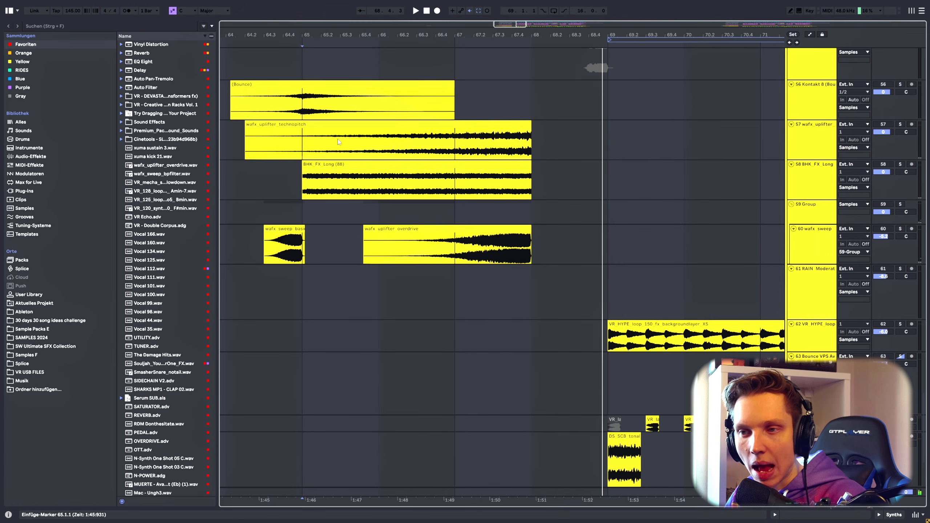
scroll(326, 140, up, 2)
scroll(380, 236, down, 5)
scroll(527, 246, up, 5)
Solo the 29-Audio bass on track 27 and play it from bar 65
scroll(538, 240, up, 20)
key(space)
click(899, 201)
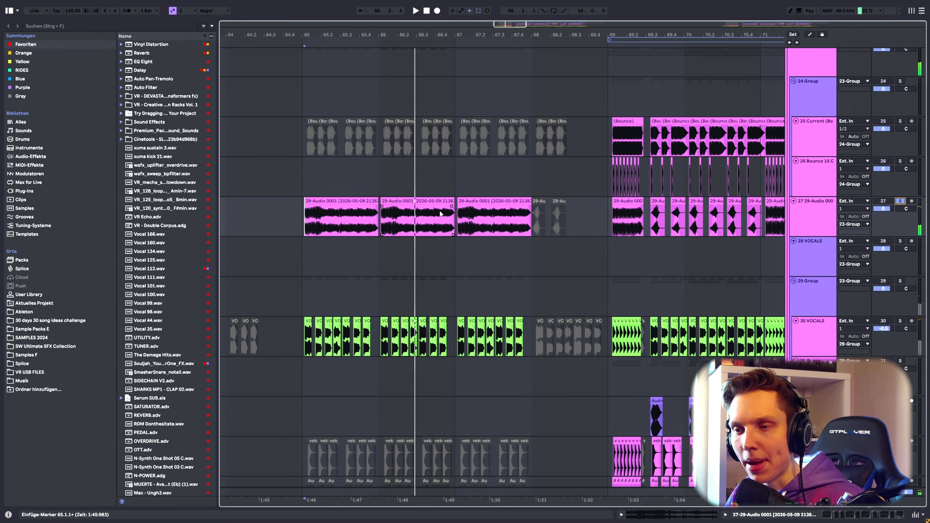
key(space)
Play the soloed track 27 from bar 69 and examine the surrounding drop layers and the track's effects chain
click(459, 217)
scroll(460, 218, down, 3)
scroll(459, 218, up, 1)
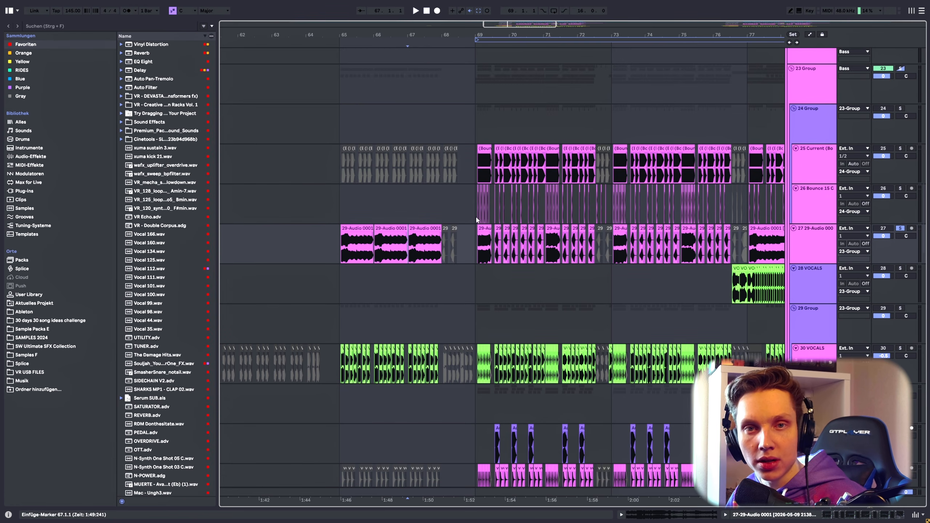
scroll(507, 216, up, 3)
click(431, 258)
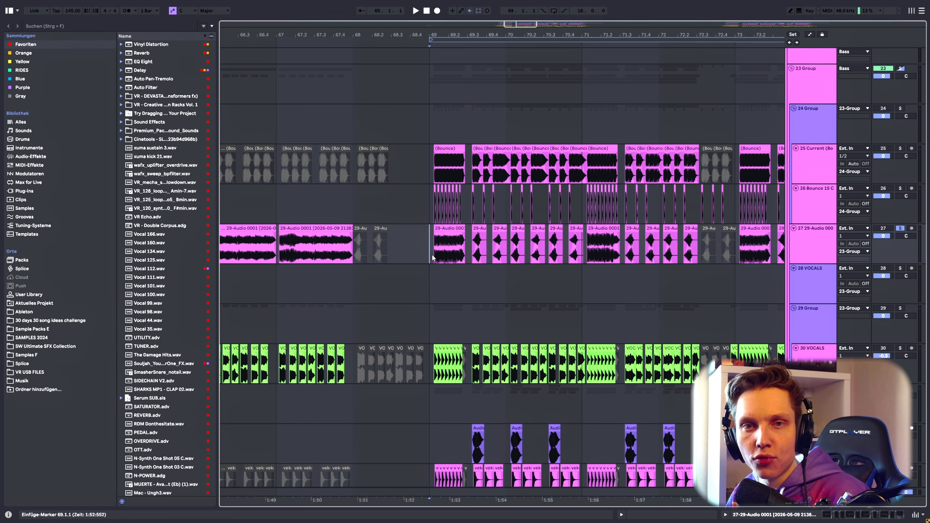
scroll(396, 257, down, 3)
scroll(500, 245, down, 4)
scroll(500, 245, up, 5)
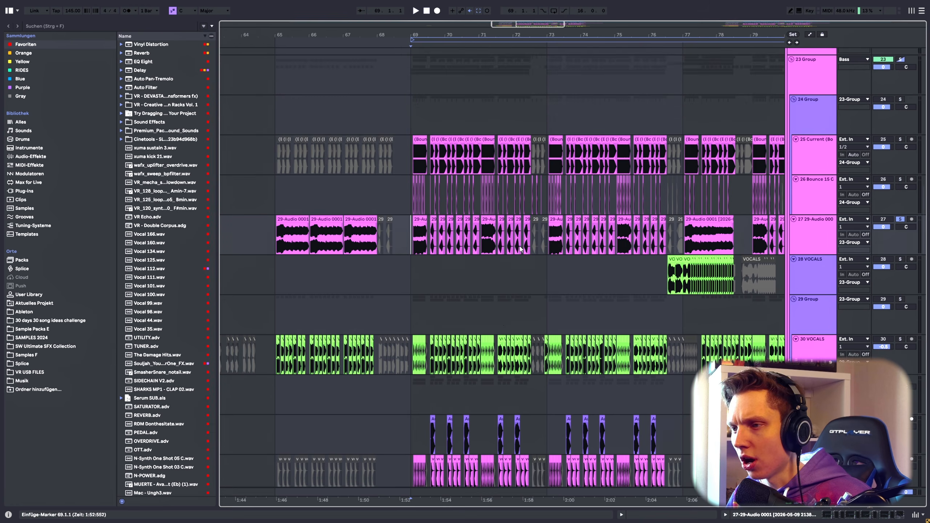
scroll(546, 253, down, 2)
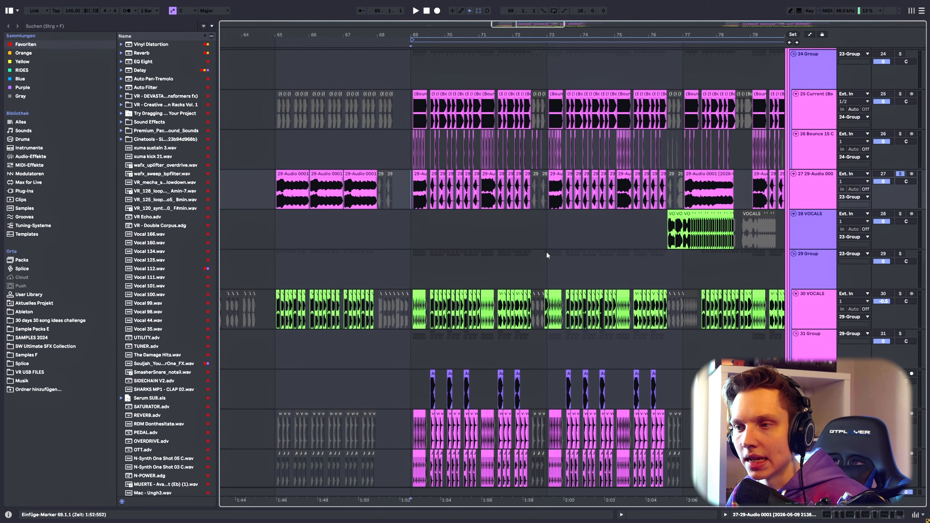
scroll(545, 252, up, 2)
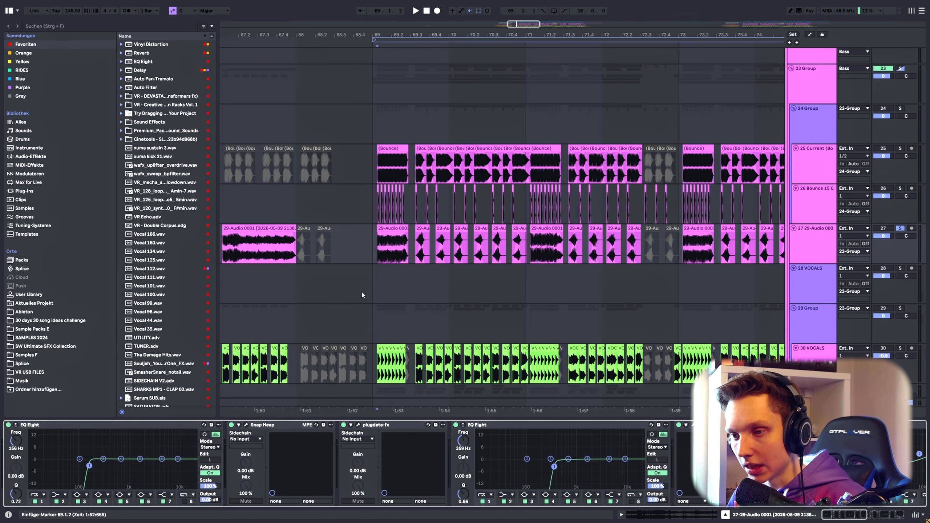
key(space)
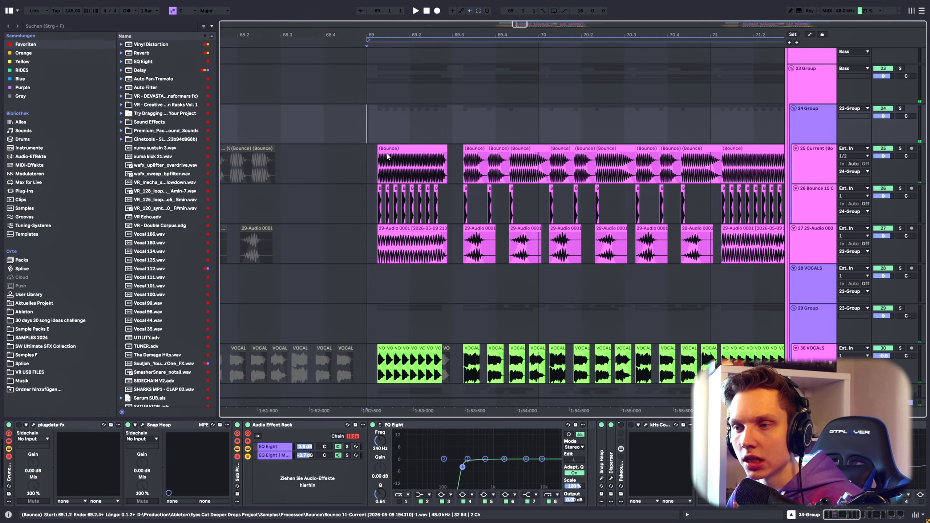
Play the unsoloed drop from bar 69, and solo track 27 to play it alone
click(373, 128)
key(space)
click(826, 246)
key(s)
key(space)
key(space)
Solo the bounced Current layers on tracks 25 and 26 in turn and play each from bar 69
click(903, 149)
key(space)
key(space)
click(900, 188)
key(space)
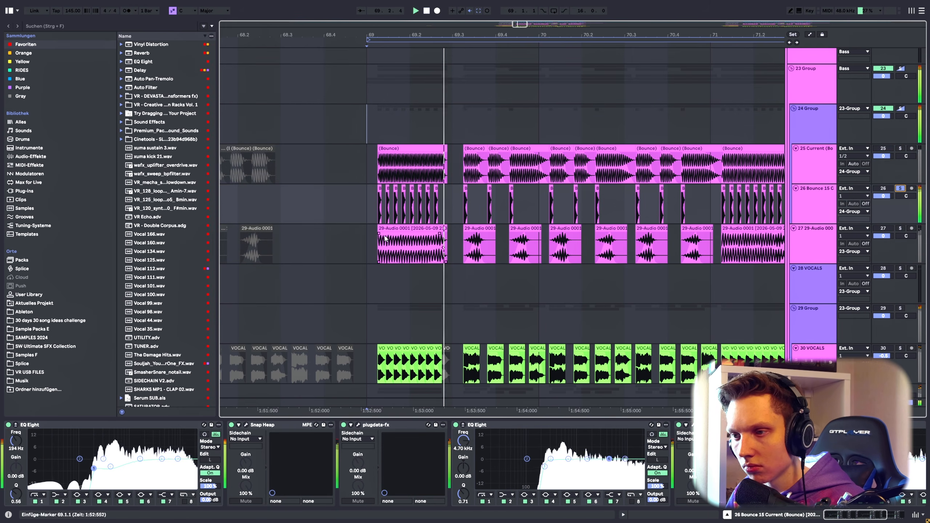
key(space)
Solo the vocal chops on track 30, play them from bar 69 and view the layers below
scroll(384, 238, down, 2)
scroll(385, 238, down, 2)
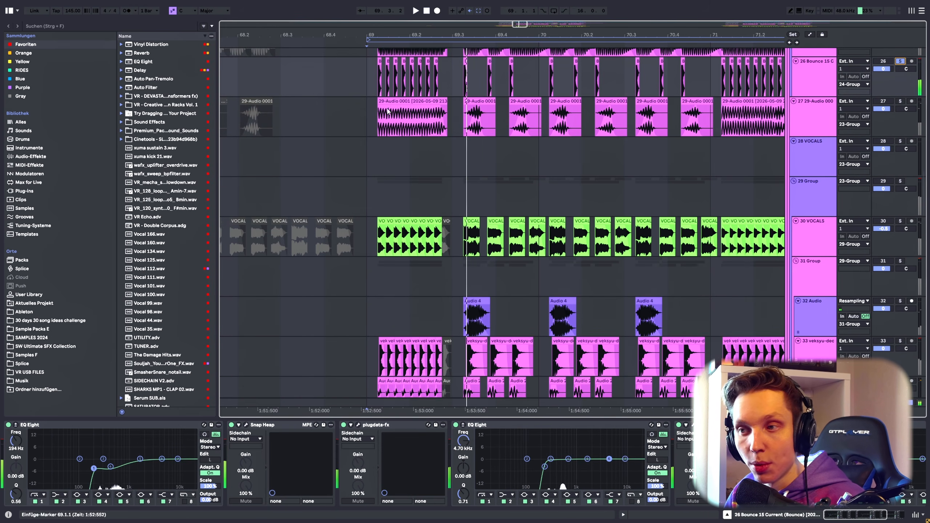
scroll(403, 239, up, 4)
click(392, 251)
drag(368, 219, 451, 203)
scroll(402, 234, down, 3)
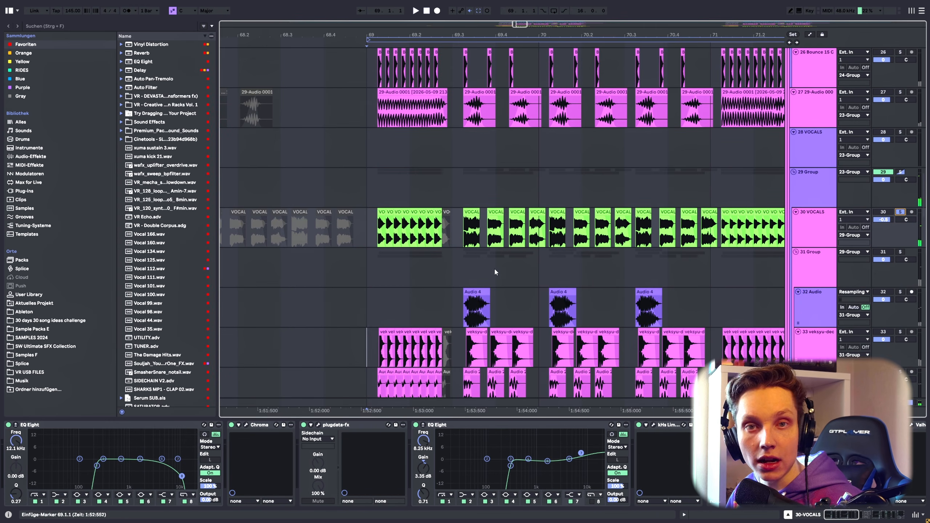
Solo the kick layer on track 33 and play it from bar 69
scroll(443, 275, down, 1)
key(space)
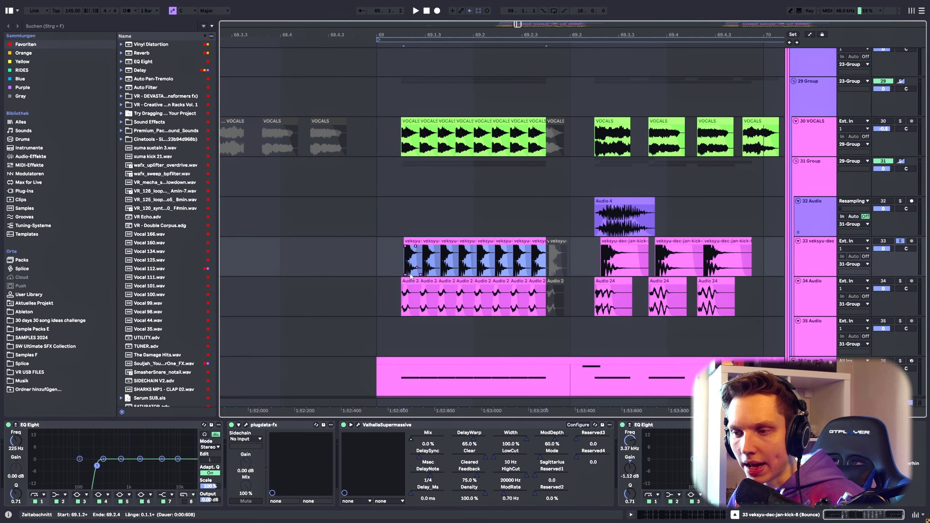
scroll(435, 269, up, 2)
click(368, 263)
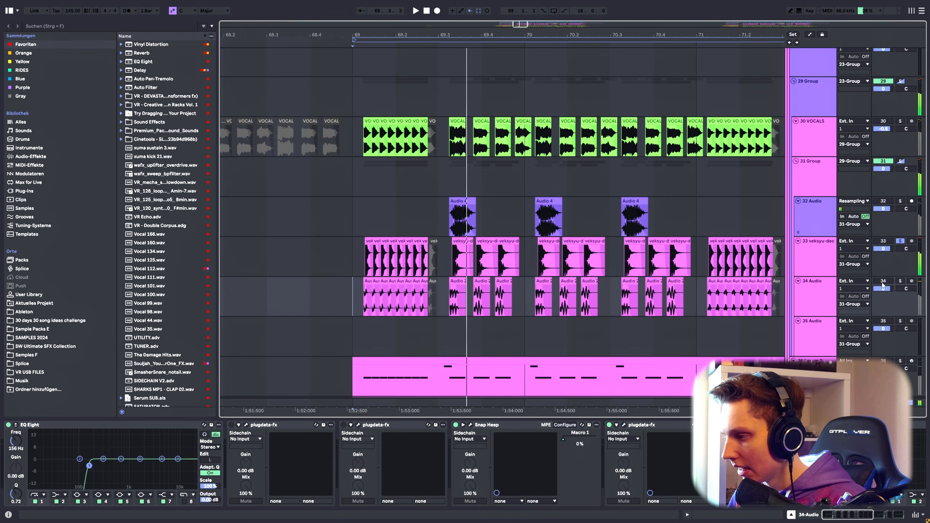
Solo the chopped audio on track 34, play it from bar 69 and view the layers below
click(902, 282)
scroll(331, 304, up, 2)
key(space)
key(space)
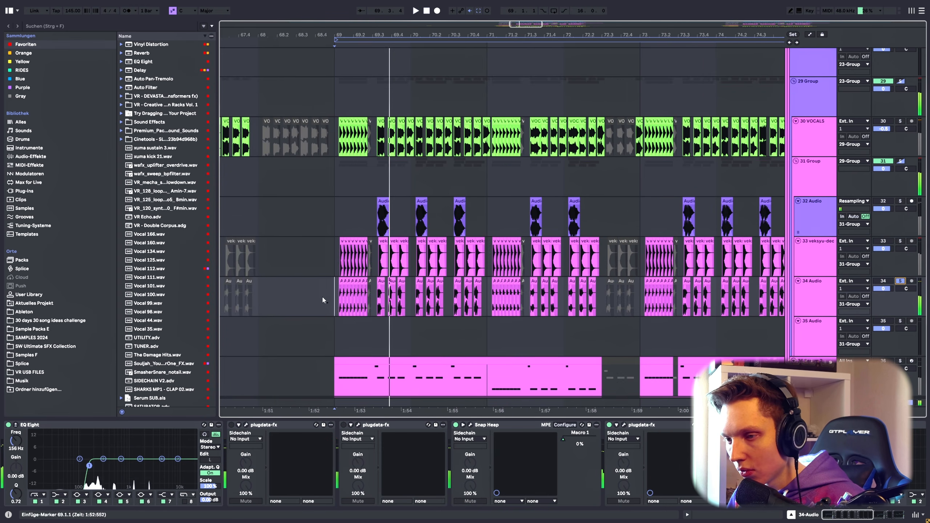
scroll(354, 291, down, 1)
key(space)
scroll(353, 288, up, 2)
scroll(353, 288, down, 3)
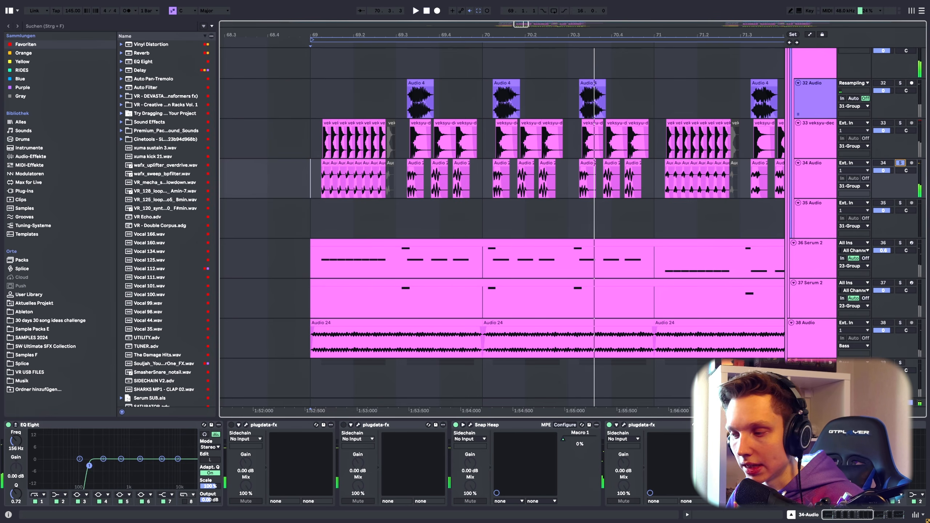
Solo the Serum 2 layer on track 36 and play it from bar 69
click(886, 516)
click(338, 263)
scroll(329, 293, down, 3)
key(space)
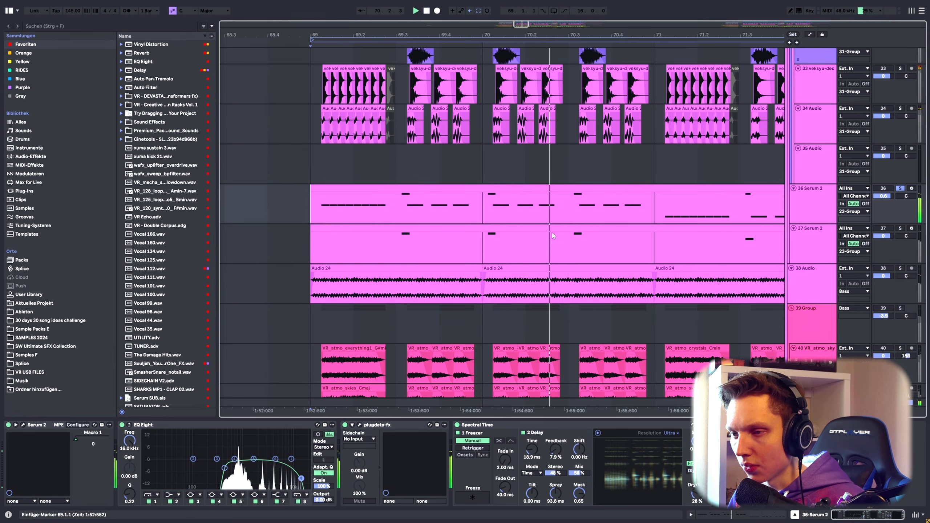
scroll(374, 246, down, 2)
key(space)
Solo the Serum 2 layer on track 37 and the Audio 24 layer on track 38 in turn, playing each from bar 69
click(903, 192)
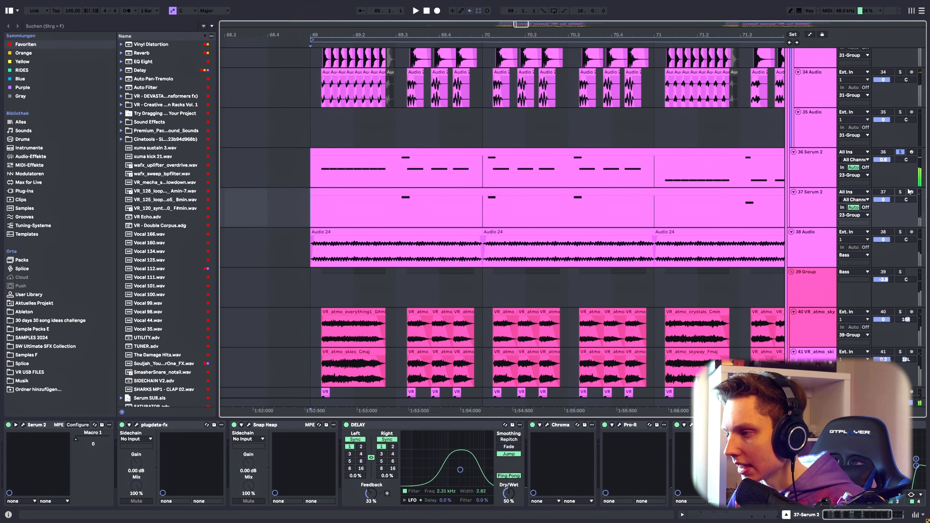
key(space)
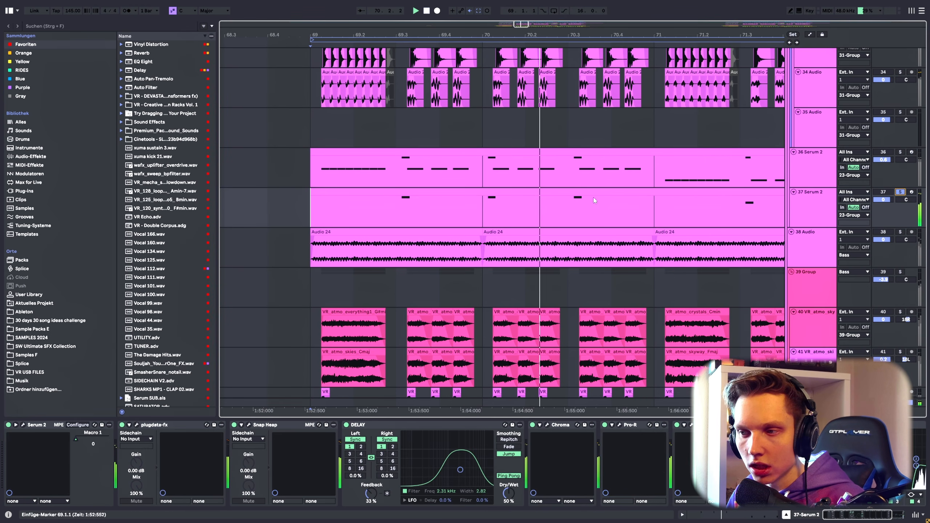
scroll(539, 215, down, 1)
scroll(539, 215, down, 3)
click(905, 158)
click(899, 160)
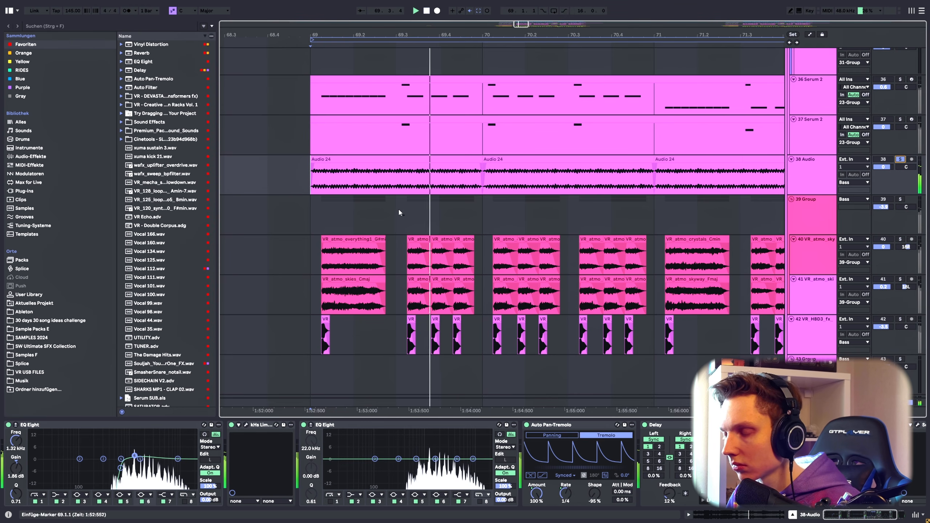
Add track 42 to the solo of the atmosphere group on track 39 and play them together from bar 69
scroll(400, 208, down, 3)
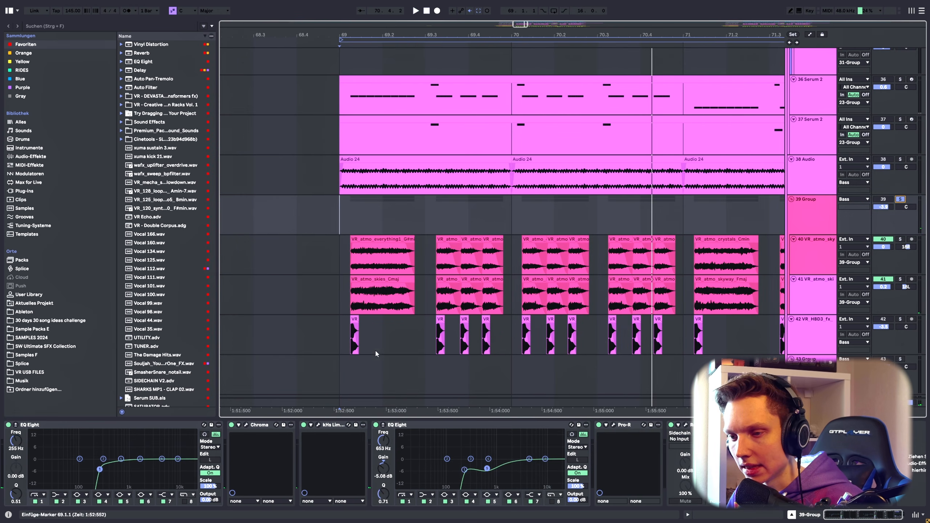
ctrl+click(900, 320)
key(space)
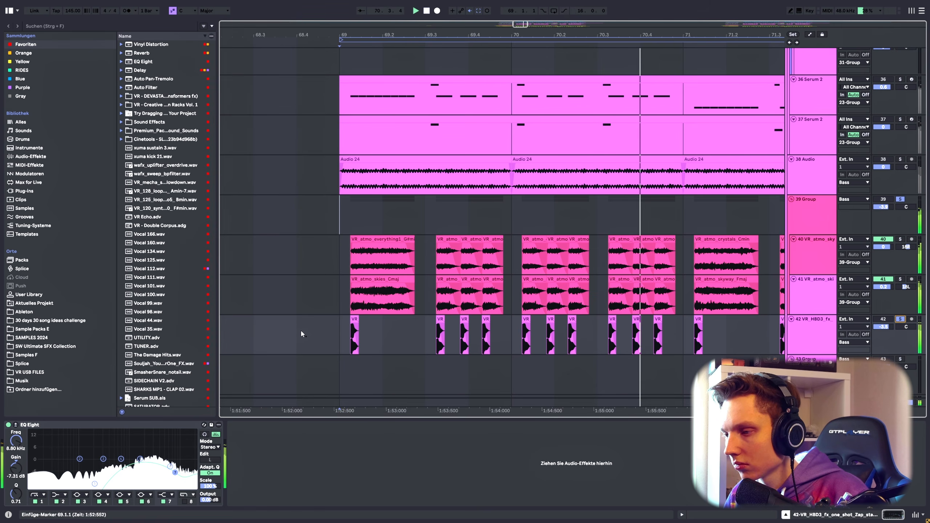
Play the soloed Samples group from bar 69 and examine its percussion, loop, impact and uplifter tracks
key(minus)
scroll(454, 304, down, 10)
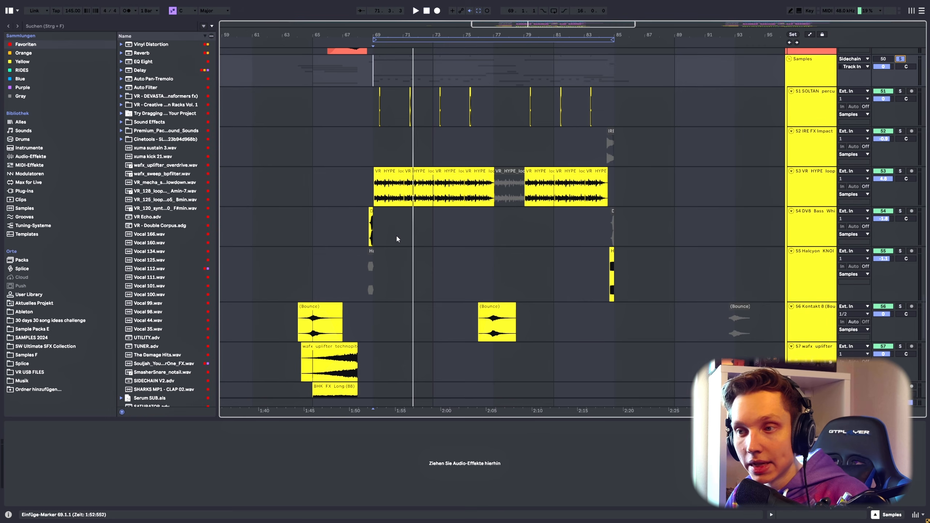
scroll(394, 216, up, 3)
scroll(392, 195, up, 1)
scroll(392, 195, down, 10)
key(space)
scroll(439, 188, down, 3)
scroll(396, 208, up, 13)
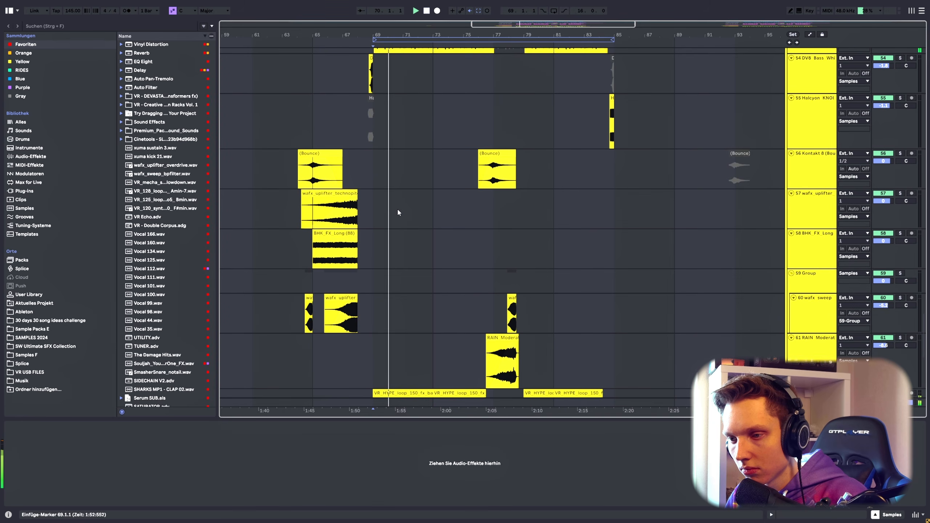
scroll(399, 211, up, 5)
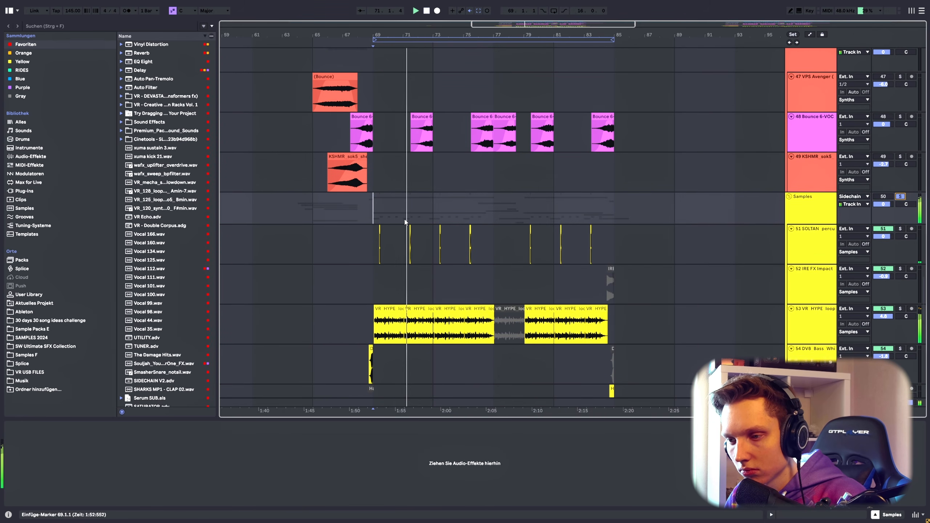
scroll(414, 218, down, 13)
scroll(427, 220, down, 5)
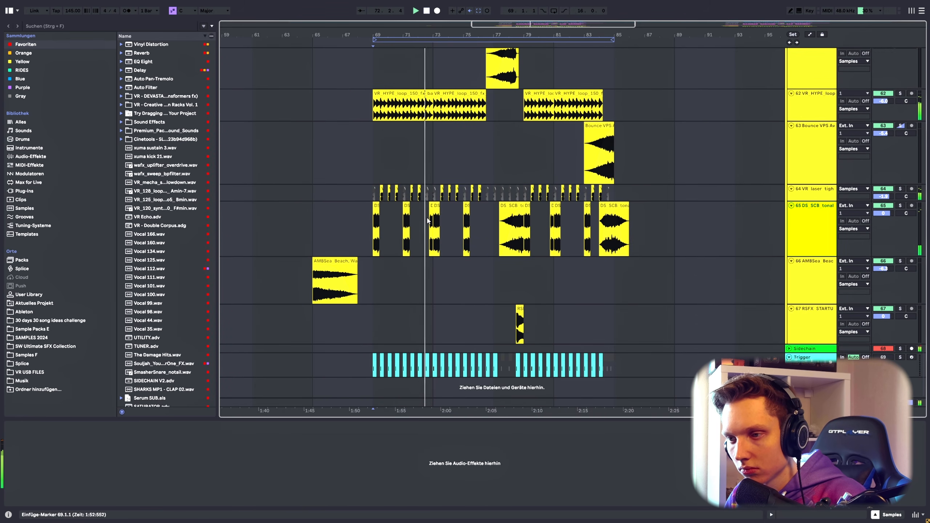
scroll(439, 219, up, 3)
scroll(453, 218, up, 10)
scroll(430, 238, up, 14)
key(space)
Solo the resampled Audio 4 clips on track 32 and play them from 69.3.2
scroll(420, 208, up, 1)
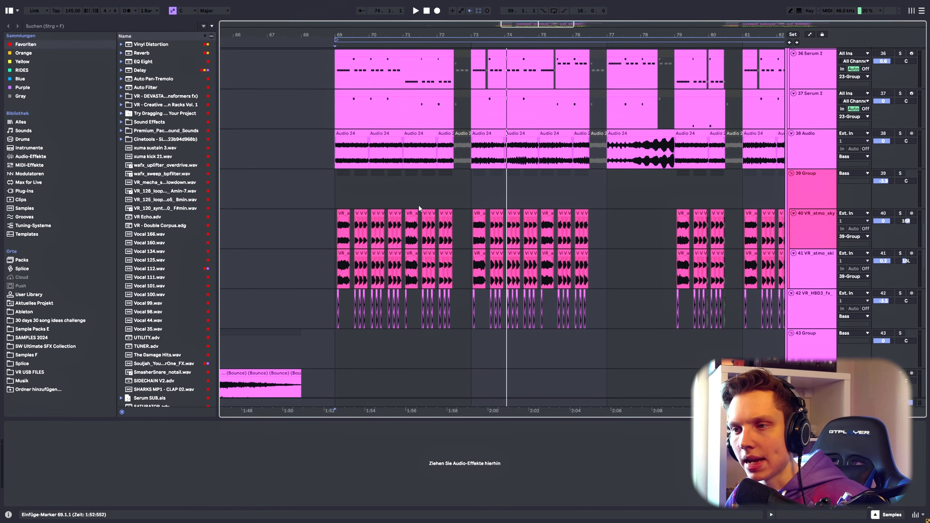
scroll(419, 206, up, 3)
scroll(419, 206, up, 8)
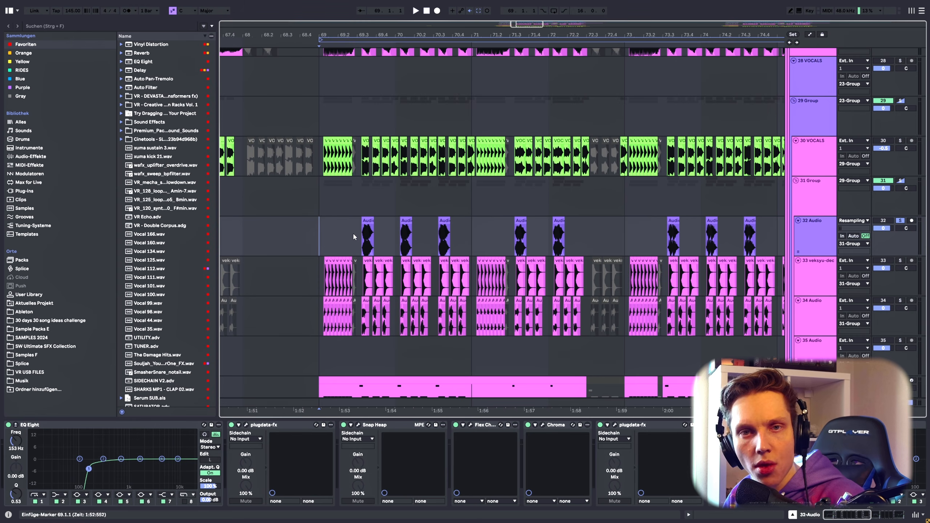
scroll(363, 240, up, 3)
key(space)
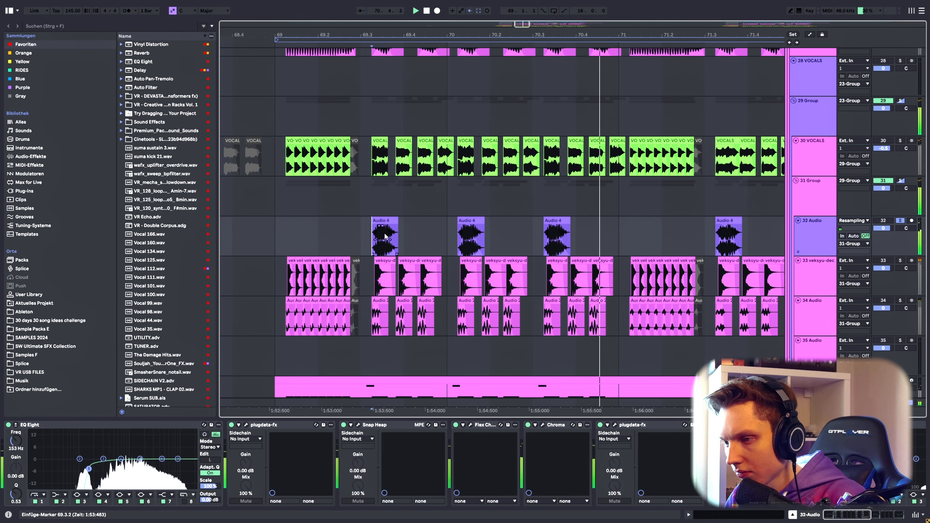
scroll(388, 236, down, 3)
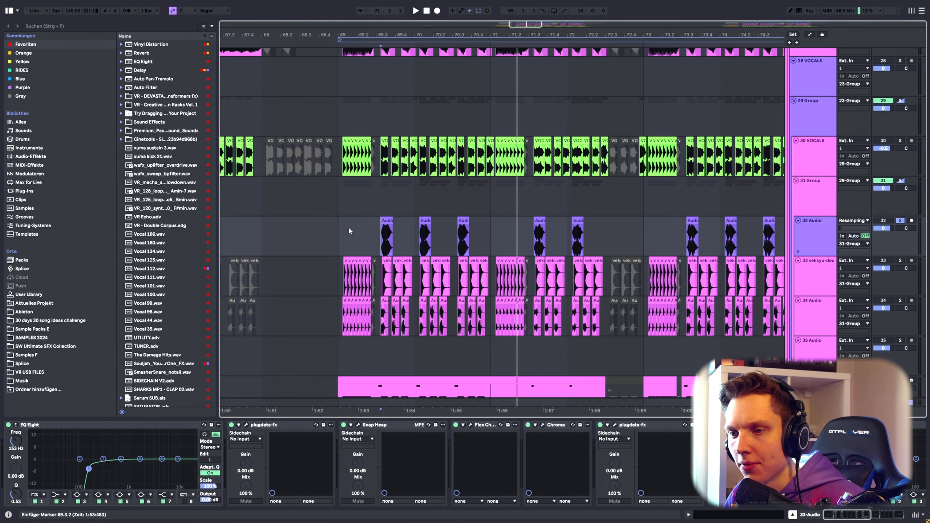
scroll(427, 274, up, 2)
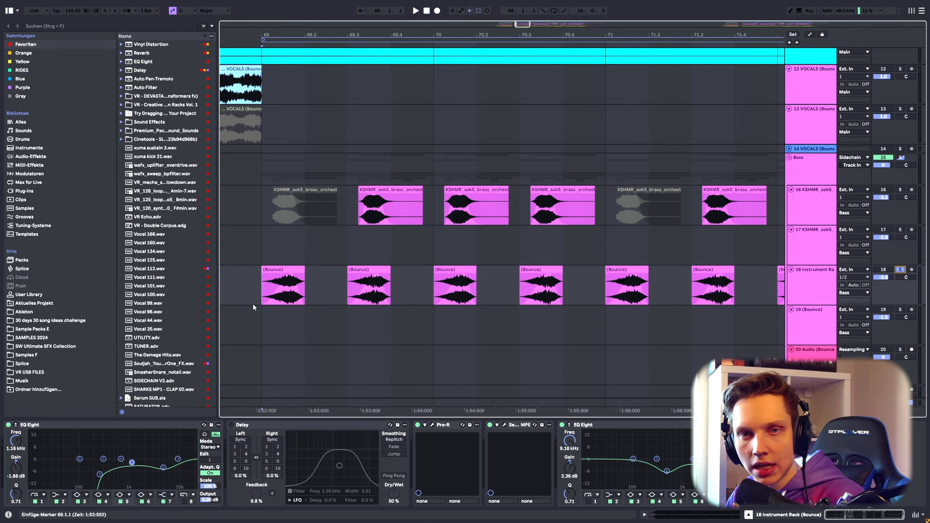
Play the soloed Instrument Rack bounce on track 18 from bar 69, and solo the brass stabs on track 16 to play from 69.3.2
key(space)
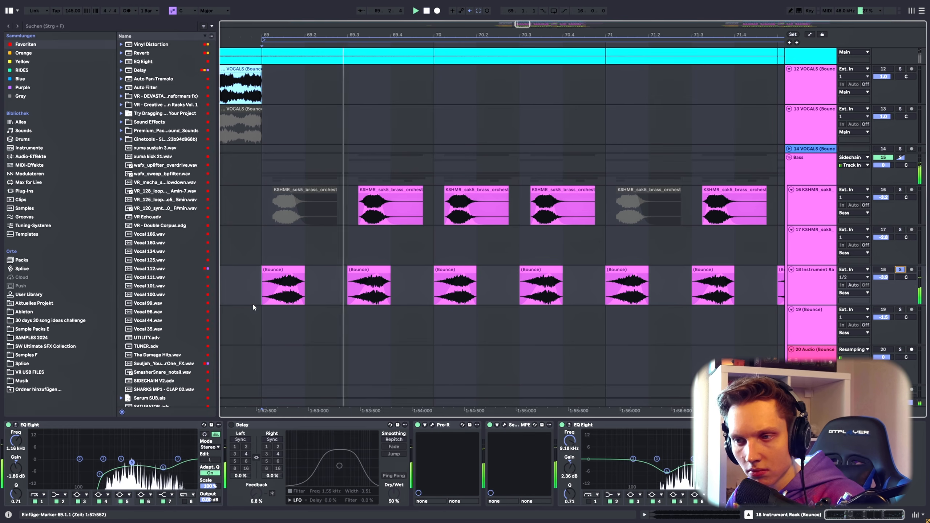
click(899, 189)
click(359, 232)
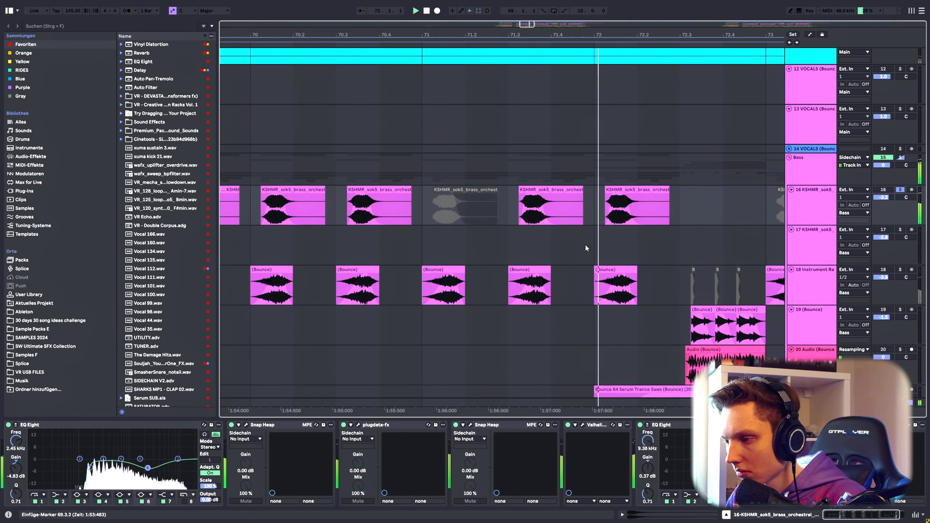
Solo the fill layers on tracks 19, 20 and 21 and play the fill around 72.3
scroll(585, 244, down, 6)
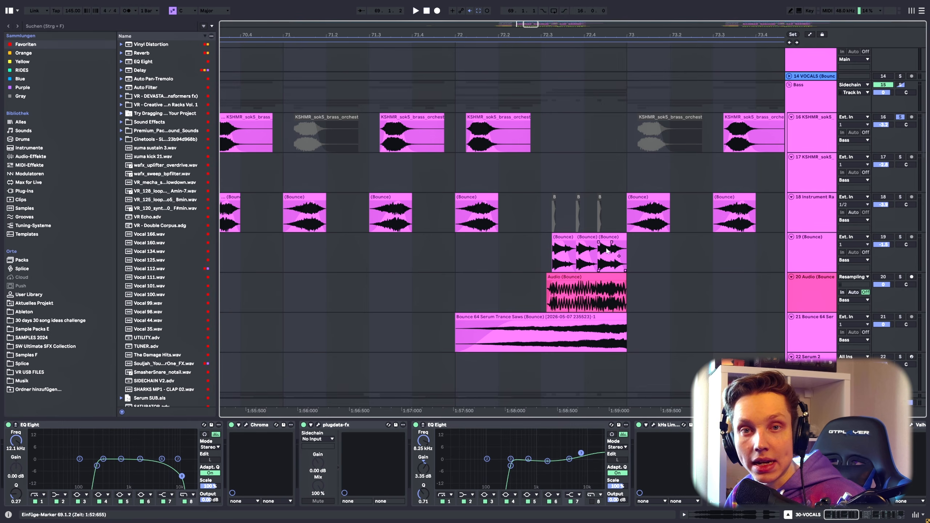
click(553, 254)
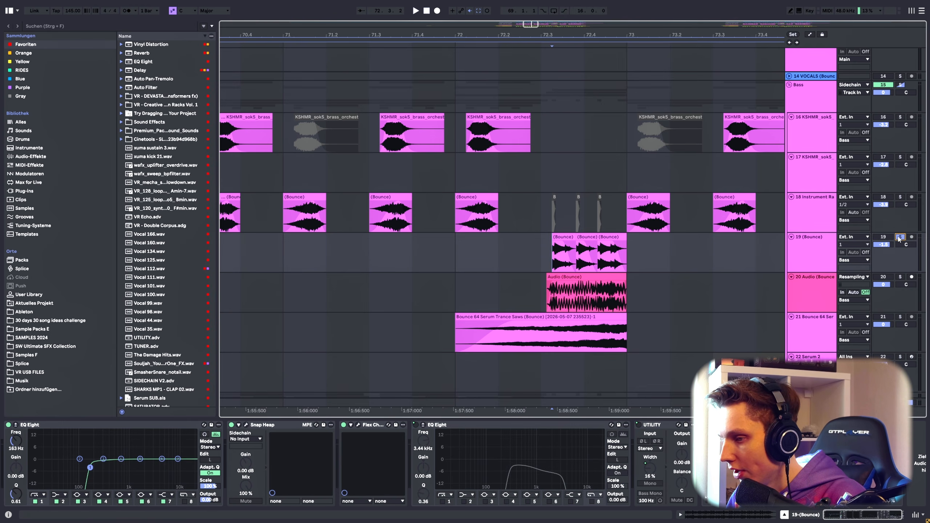
click(904, 278)
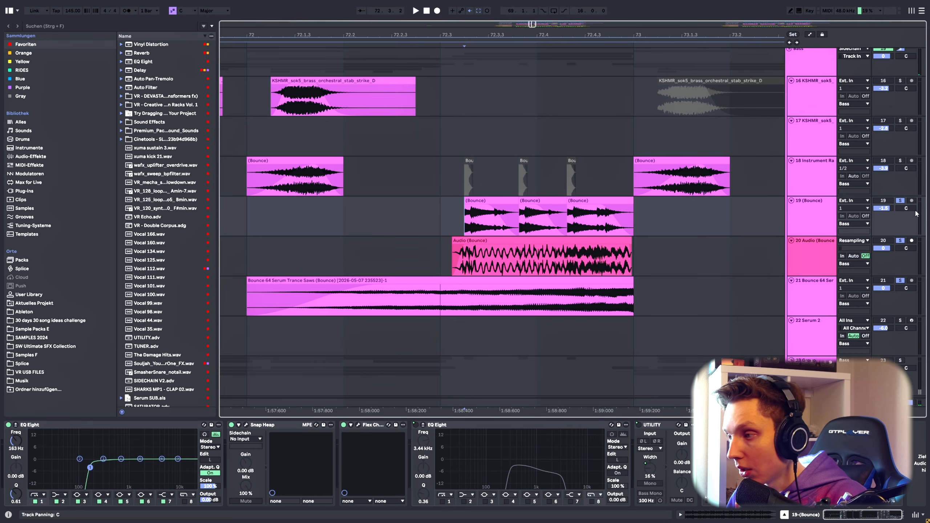
key(space)
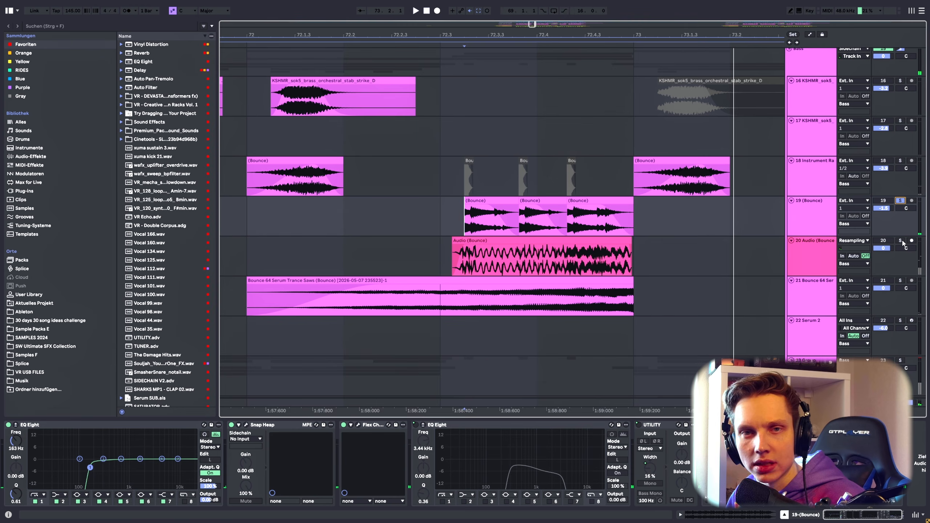
Solo the bounced audio on track 20 and play it from 72.3.1
click(901, 241)
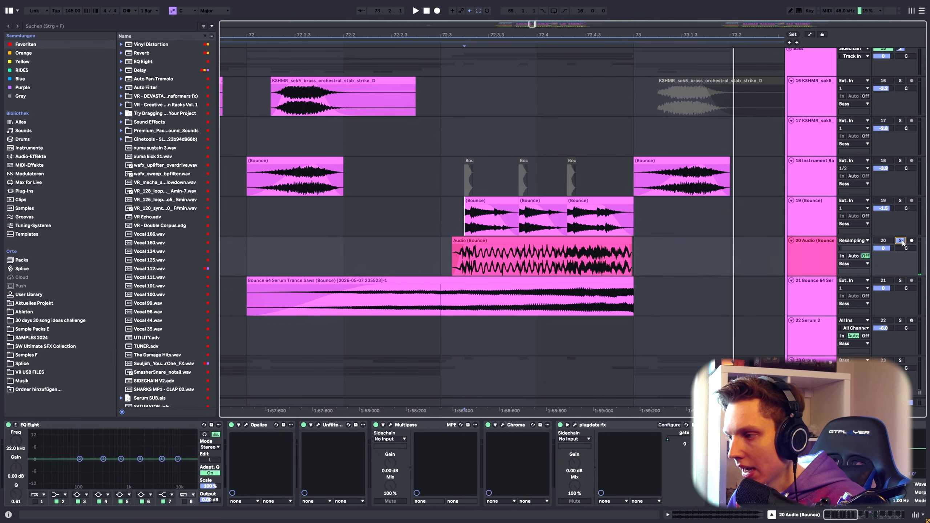
click(443, 253)
key(space)
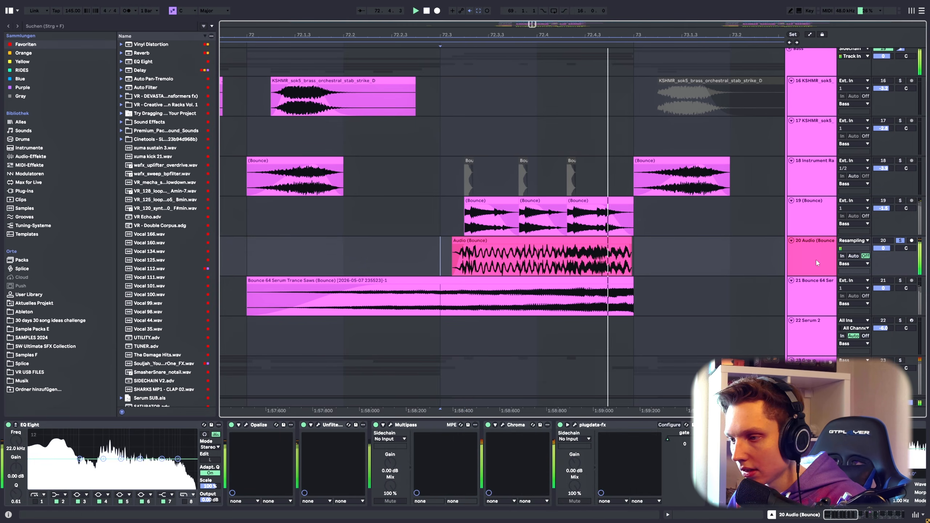
key(space)
Switch the solo between track 20 and the Serum Trance Saws bounce on track 21, playing from 72.3.1
click(900, 280)
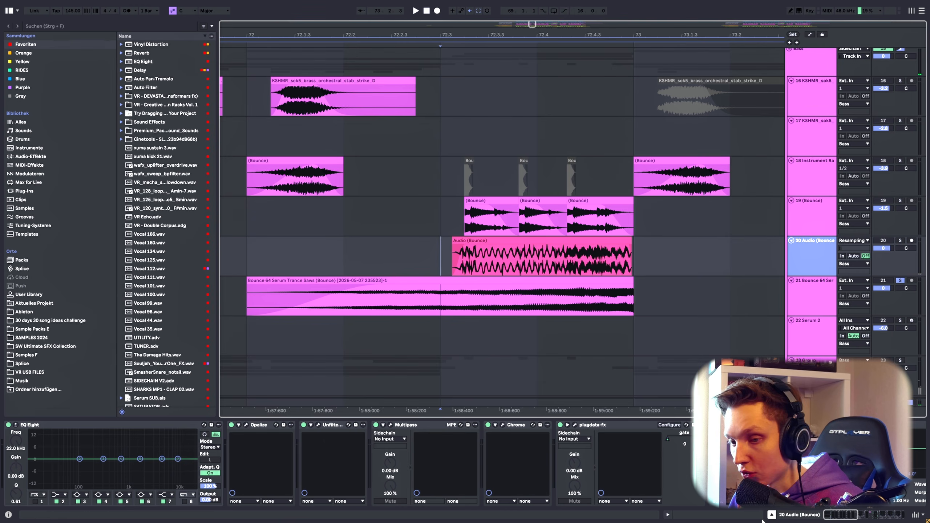
mouse_move(838, 514)
mouse_down()
mouse_move(885, 515)
mouse_move(839, 514)
mouse_up()
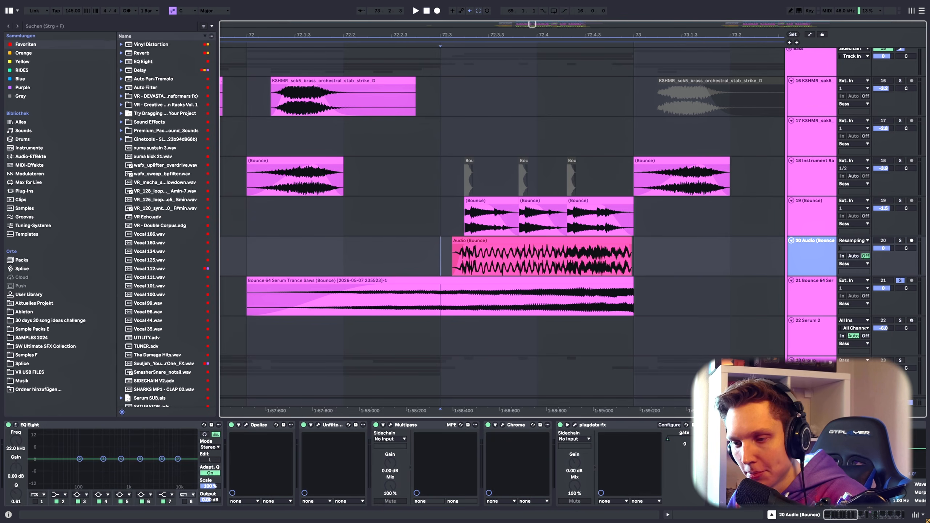
key(space)
click(900, 241)
key(space)
click(900, 280)
key(space)
scroll(428, 315, down, 10)
scroll(427, 316, down, 2)
key(space)
Locate the track 19 bounce clips before the drop and place the insert marker at the first one, near 65.3
scroll(444, 155, up, 3)
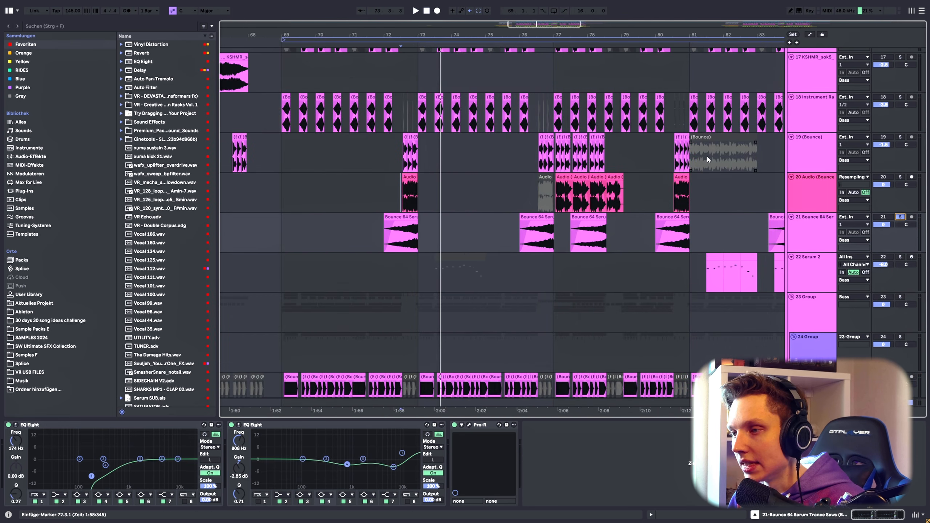
scroll(696, 158, left, 5)
click(774, 154)
click(527, 151)
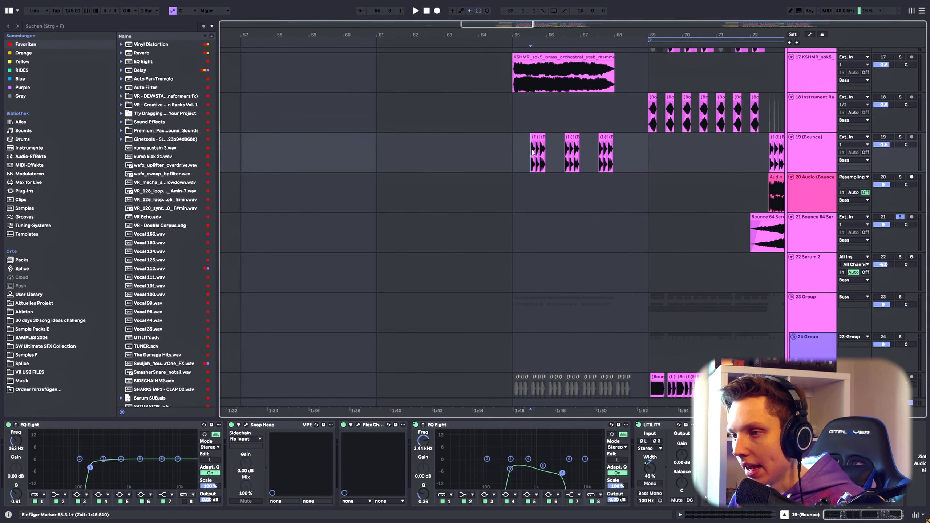
Solo the long orchestral brass stab on track 17, play it from bar 65 and view the surrounding vocal and intro tracks
scroll(527, 153, up, 3)
click(517, 161)
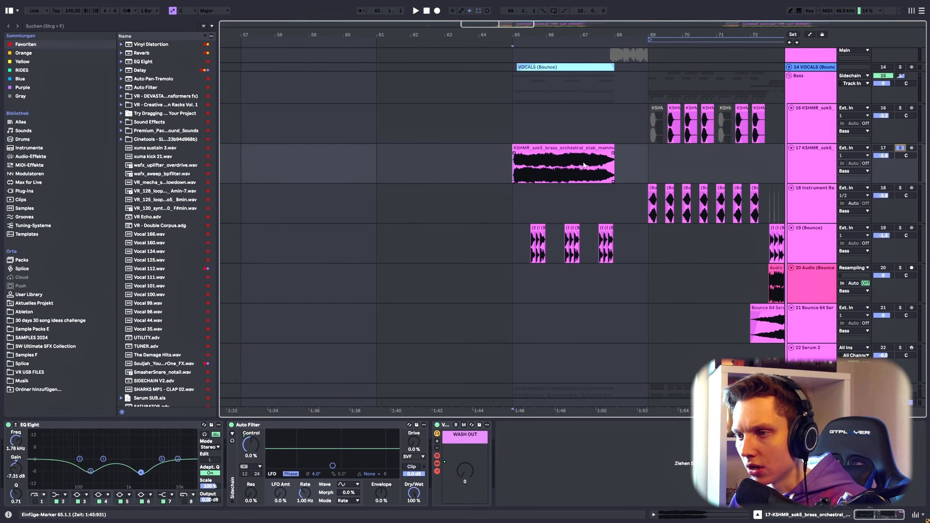
key(space)
scroll(616, 169, up, 3)
scroll(641, 173, up, 3)
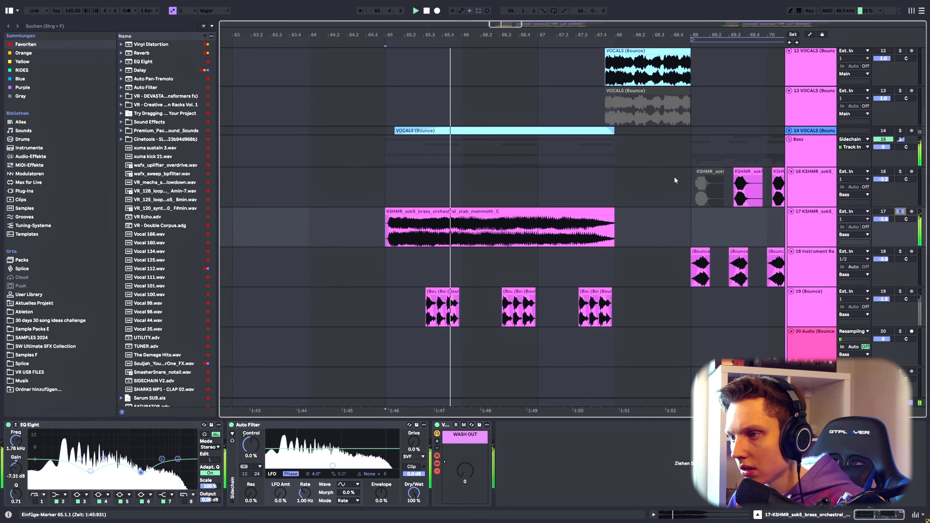
scroll(479, 198, up, 3)
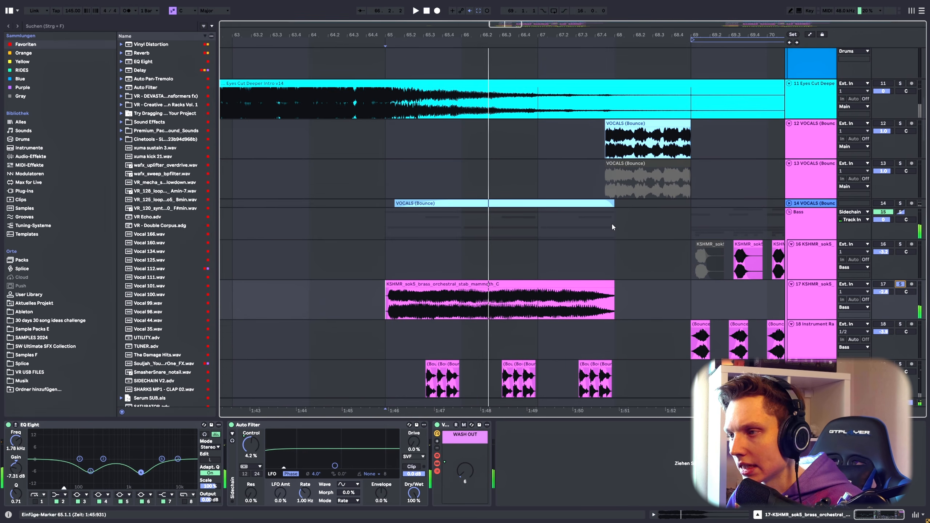
scroll(450, 225, down, 3)
scroll(538, 228, down, 4)
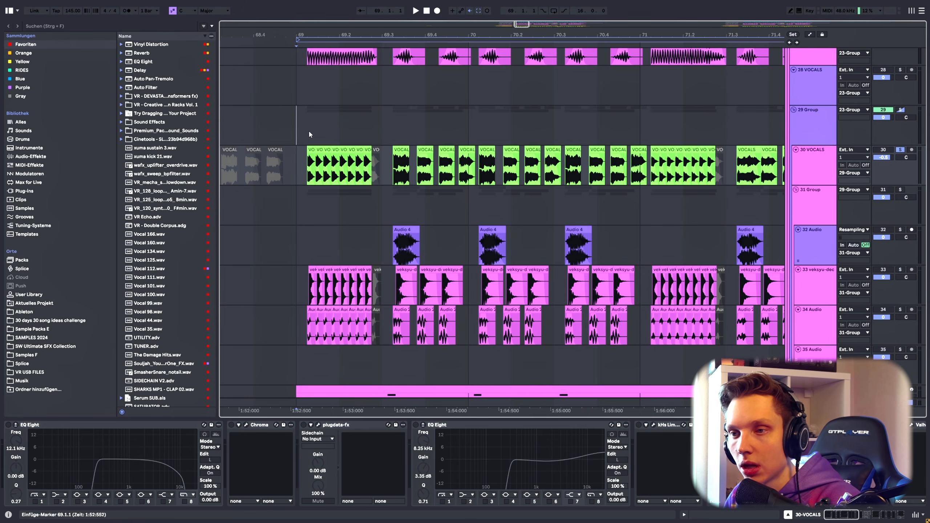
Play the soloed VOCALS on track 30 from 69.1.1 and follow the chopped clips up to about 71.3
key(space)
scroll(577, 160, up, 3)
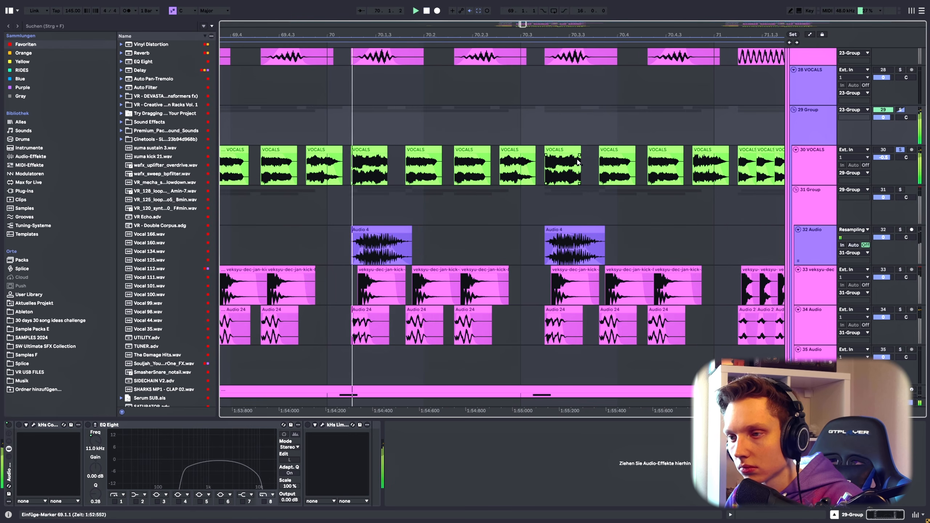
scroll(471, 179, down, 3)
scroll(707, 190, up, 3)
key(space)
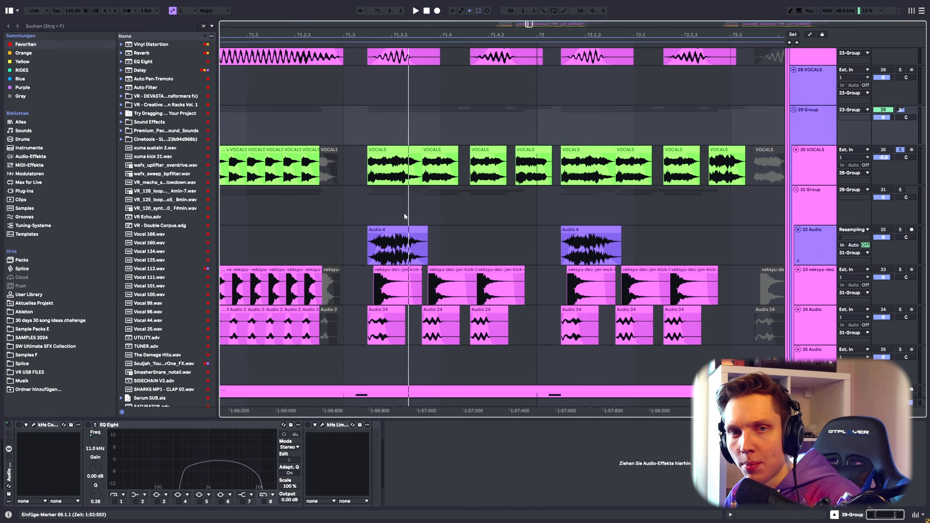
Select the short vocal clip at 70.2.4 on track 30 and examine the chops around it
scroll(410, 227, down, 3)
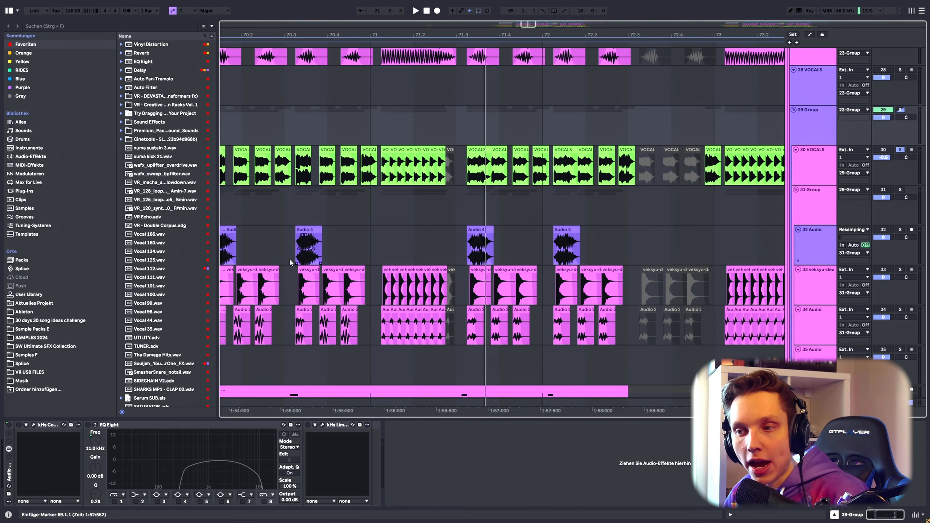
scroll(314, 169, up, 3)
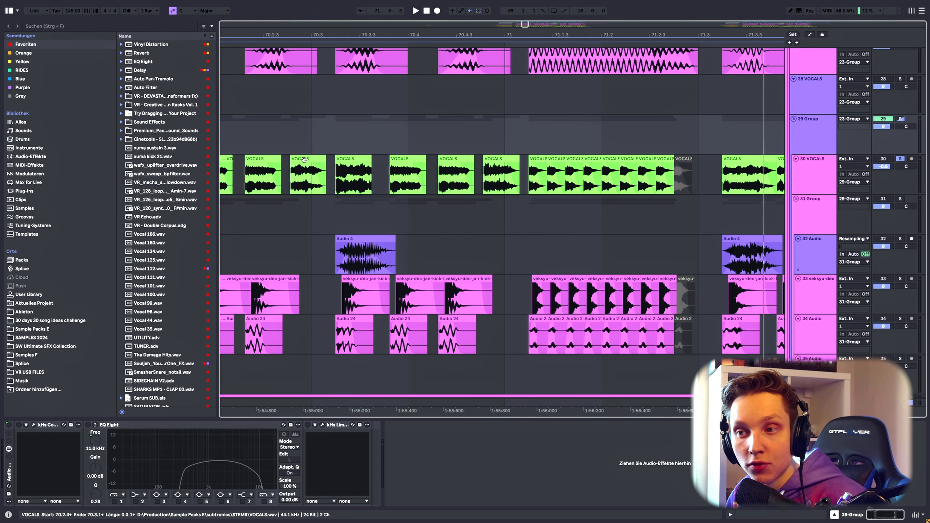
click(305, 160)
scroll(267, 233, down, 5)
scroll(283, 221, up, 5)
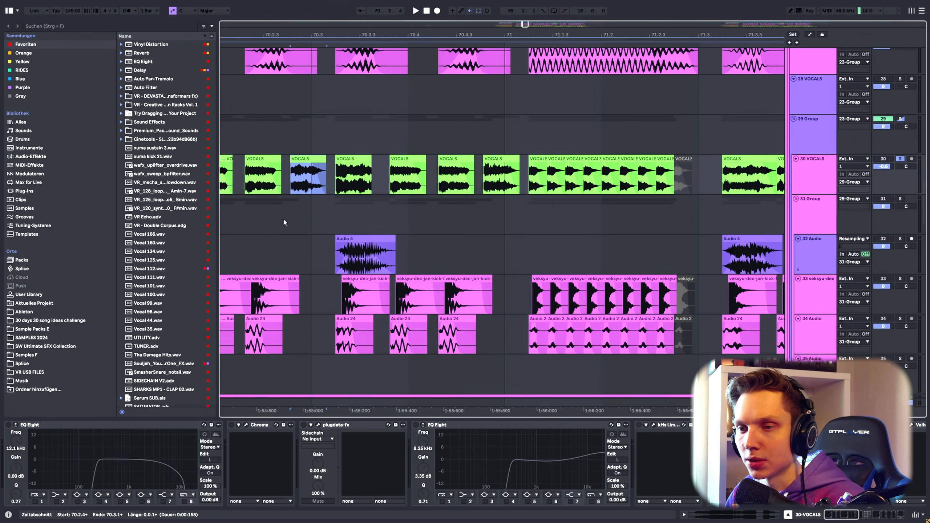
scroll(530, 253, down, 6)
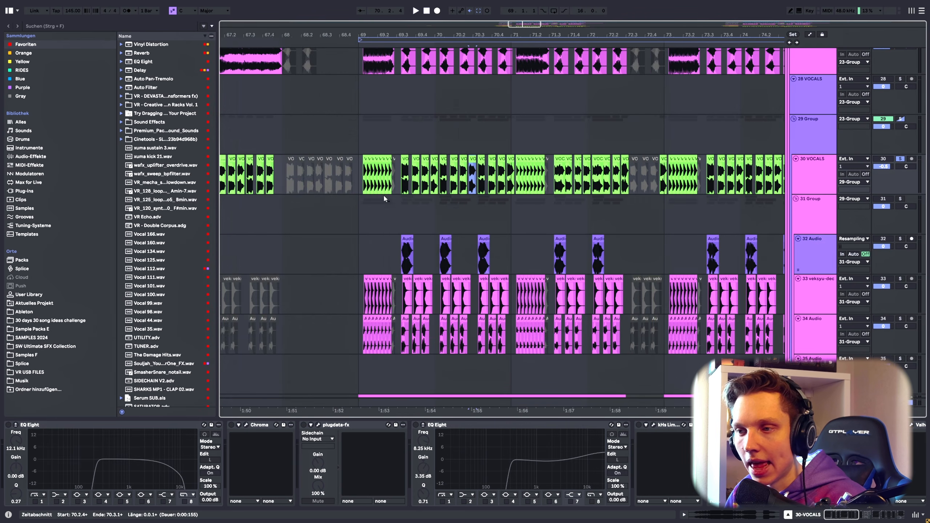
scroll(387, 195, up, 6)
Turn on the first EQ Eight and the Chroma plugin on track 30 while playing from 70.1.2
click(251, 185)
click(8, 425)
key(space)
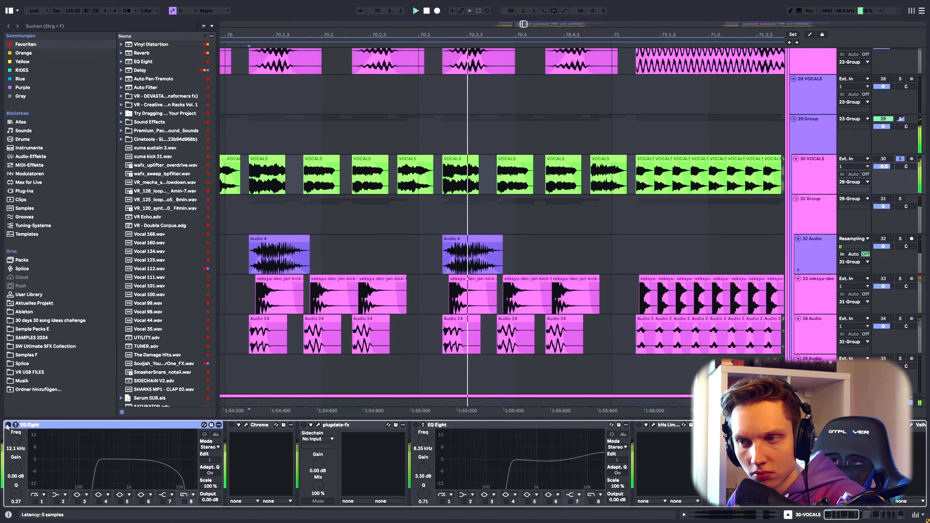
click(246, 425)
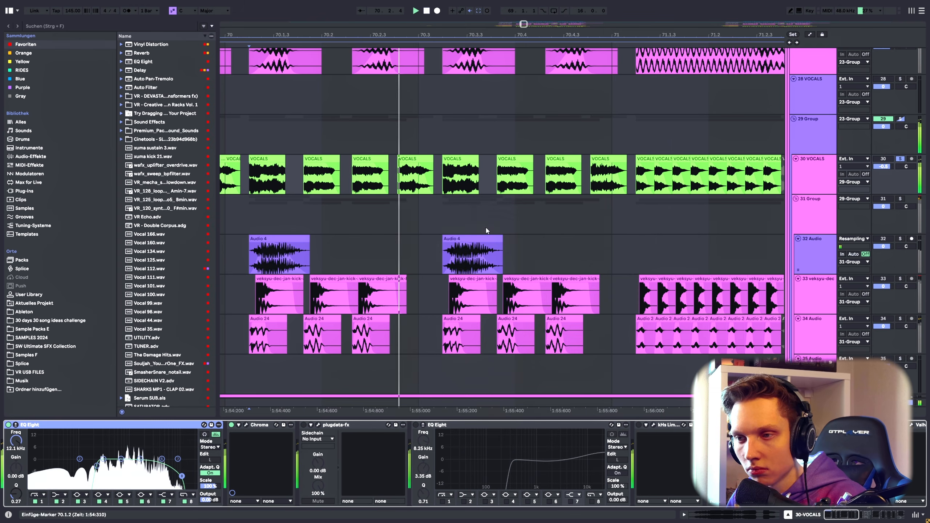
key(space)
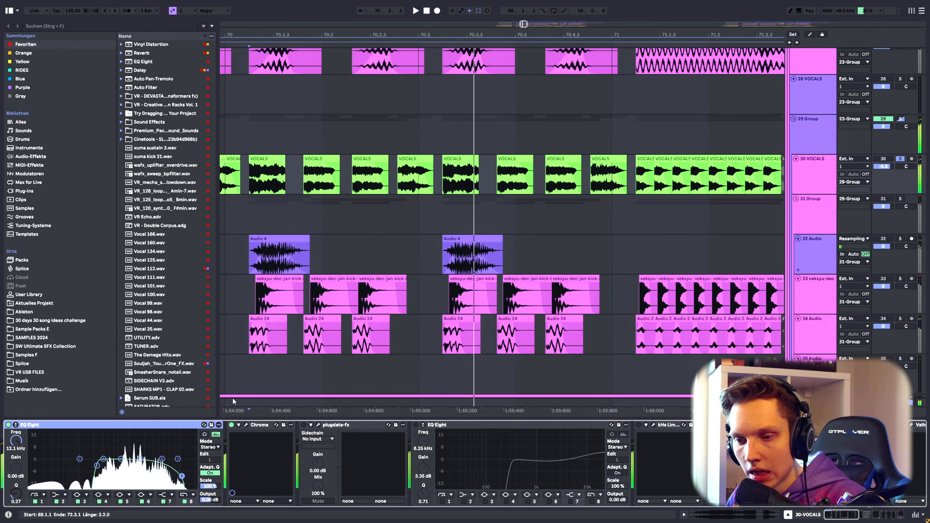
Turn on the first plugdata-fx with its SPEC COMP window shown, and enable the second EQ Eight during playback
click(318, 425)
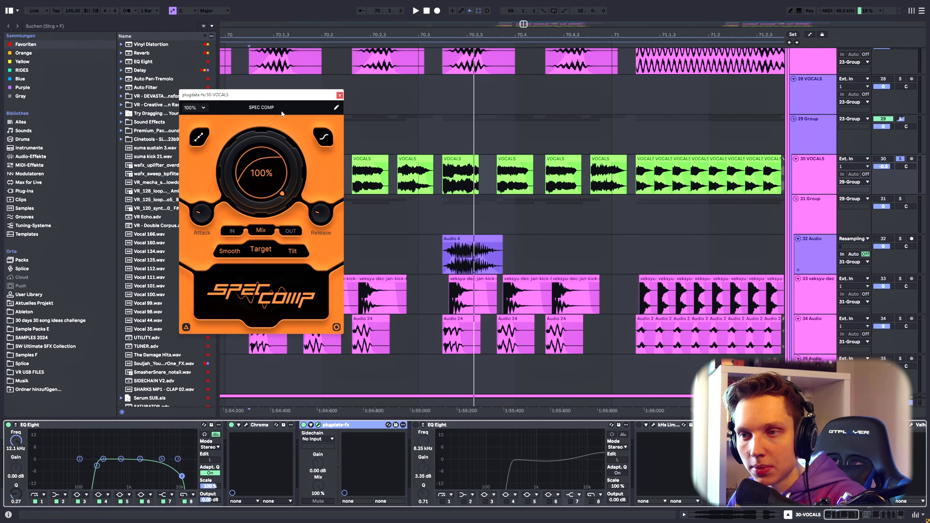
key(space)
click(415, 425)
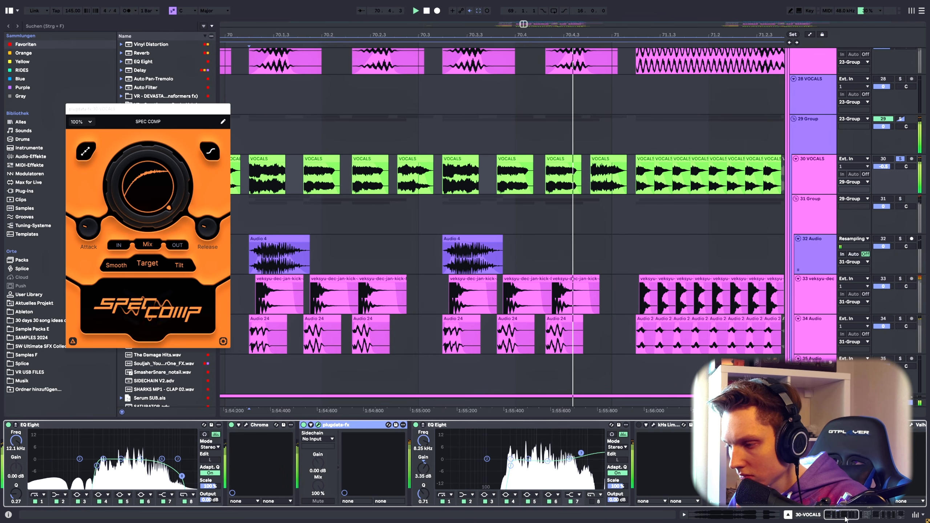
Turn on the kHs Limiter on track 30, show its window and play the vocals from 70.1.2
scroll(258, 428, right, 5)
click(259, 426)
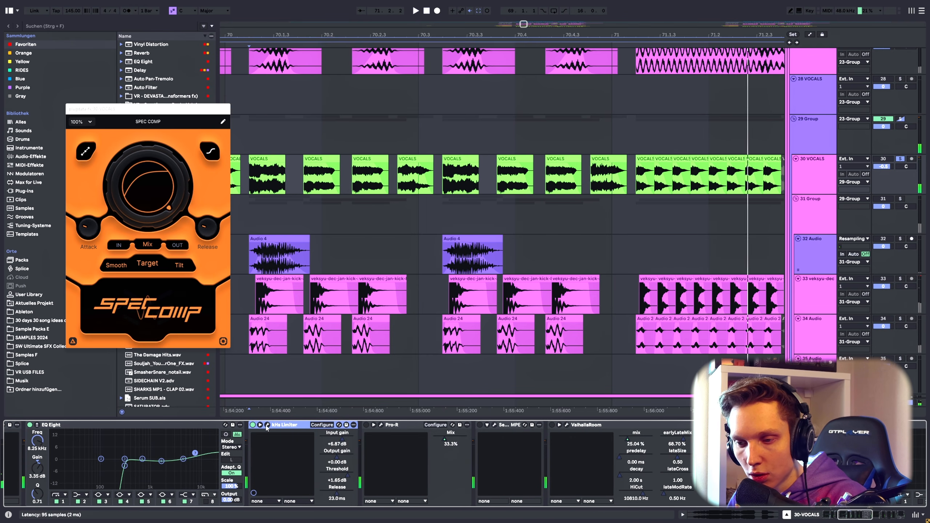
click(267, 425)
click(261, 425)
key(space)
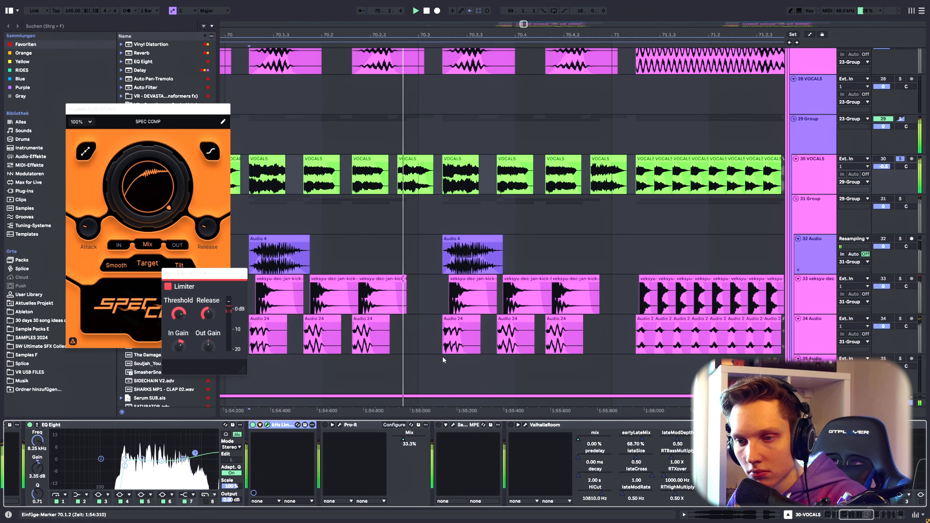
Turn on Pro-R and view its settings, and enable the MPE plugin and ValhallaRoom after it on track 30
click(325, 426)
click(339, 425)
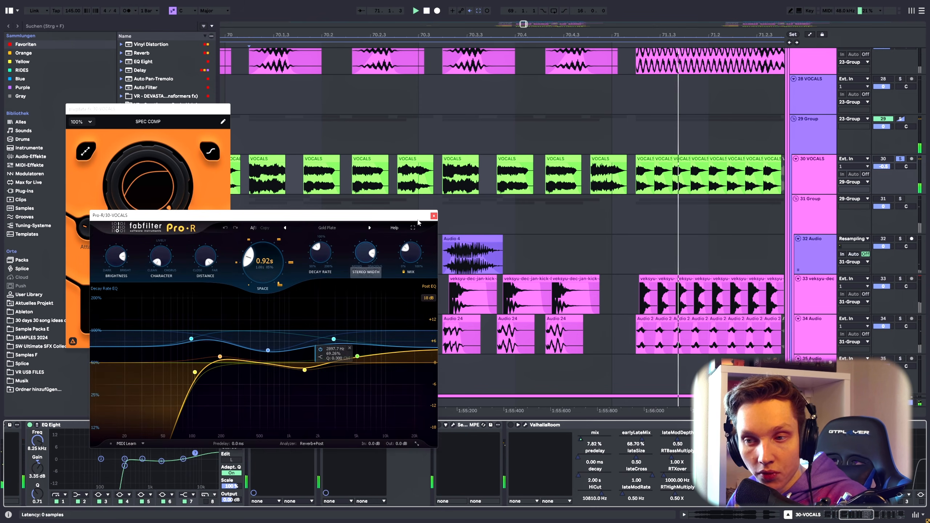
click(423, 208)
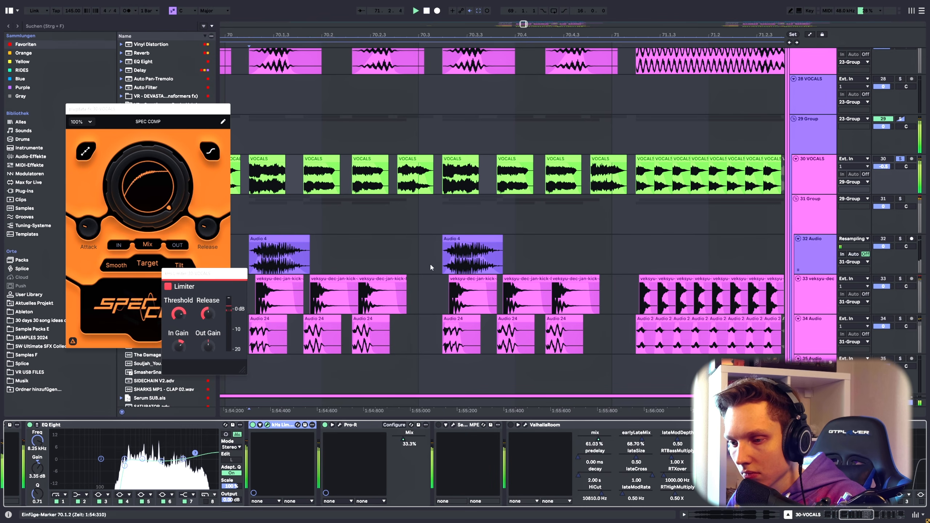
click(438, 425)
click(454, 425)
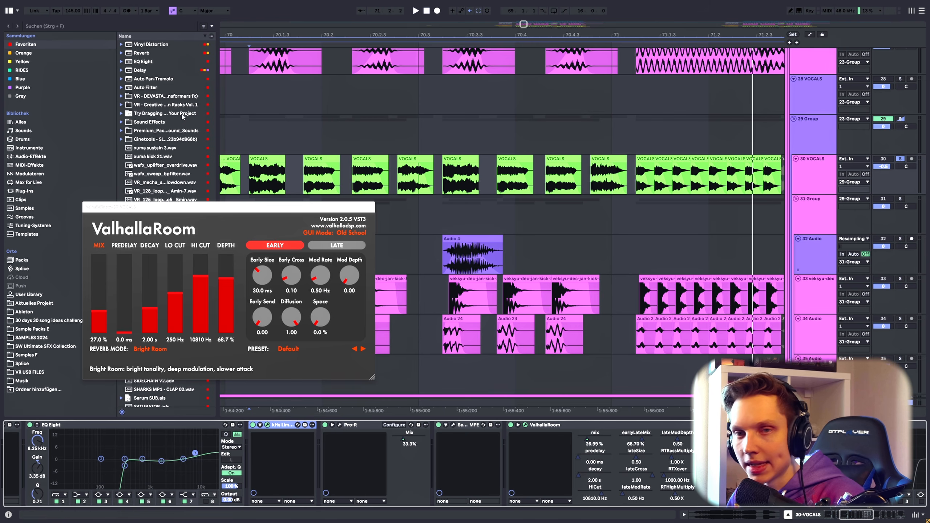
Show ValhallaRoom's mix automation on track 30 and play the vocals across the drop
right_click(610, 441)
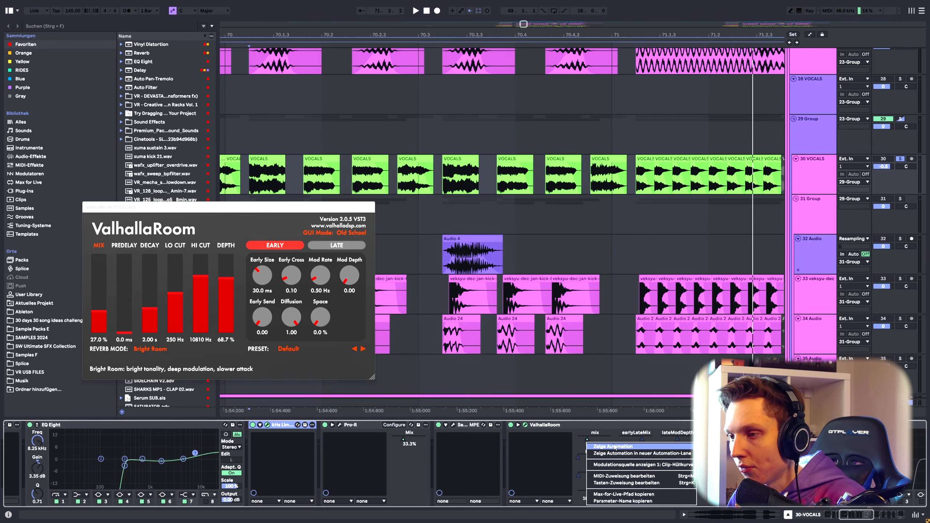
click(615, 447)
key(space)
scroll(463, 178, down, 3)
scroll(517, 174, down, 2)
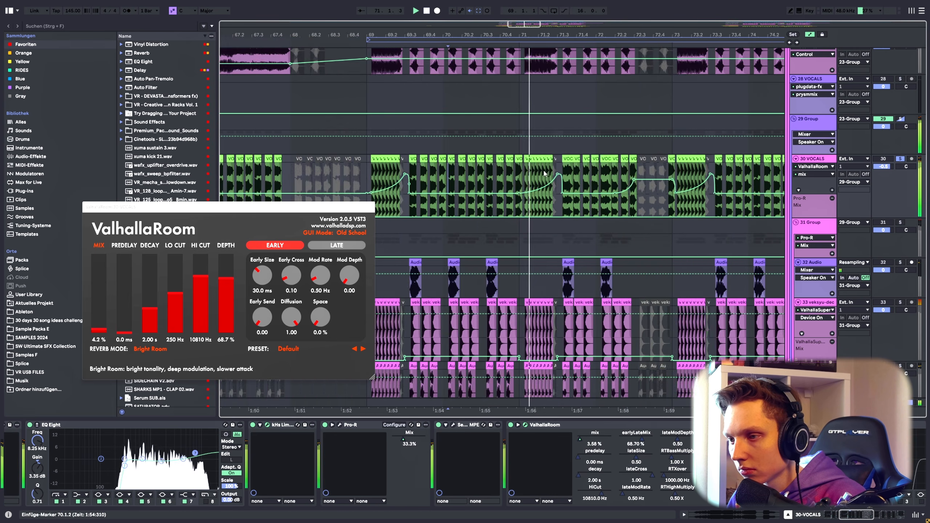
Select the vocal chops on track 30 from 71.3.2 to about 72.2.2 and play them with the reverb automation
scroll(542, 174, up, 3)
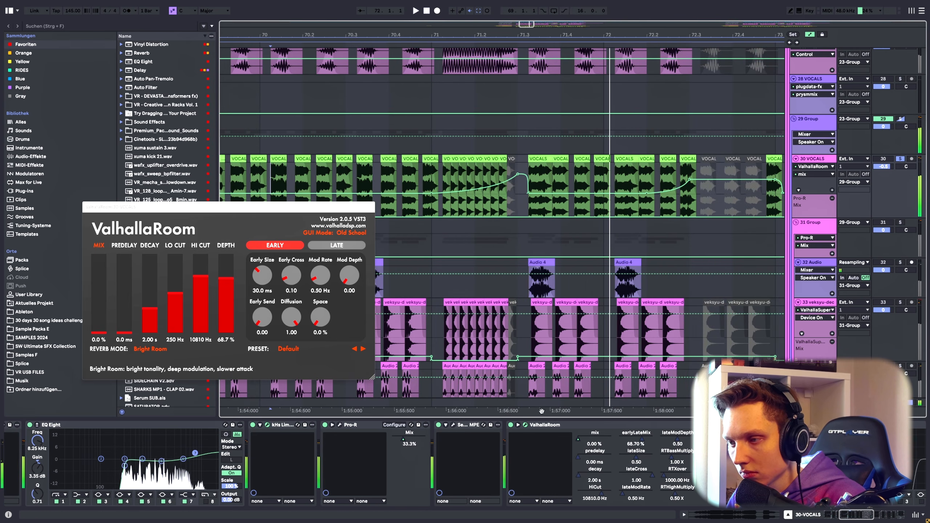
key(space)
drag(534, 169, 659, 172)
key(space)
Turn on the EQ Eight after ValhallaRoom on track 30 and play the vocal chops through it
scroll(556, 442, right, 5)
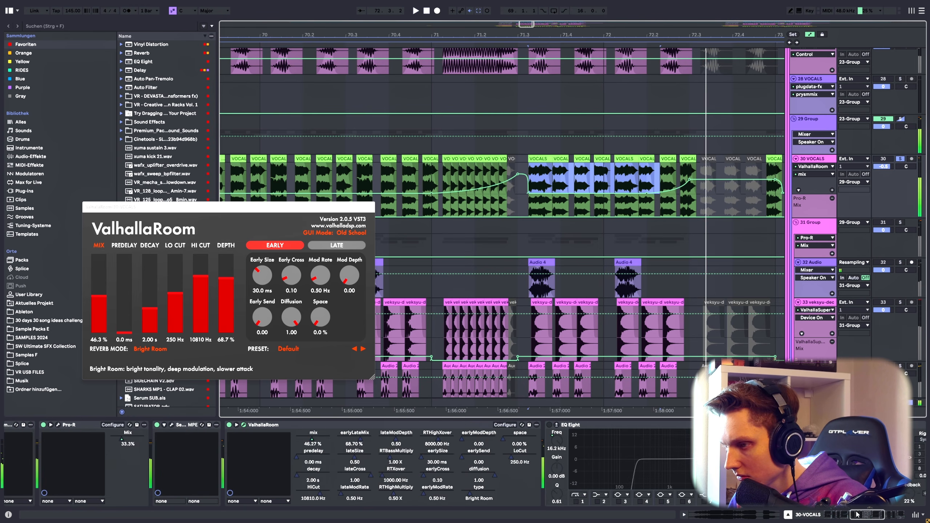
click(538, 425)
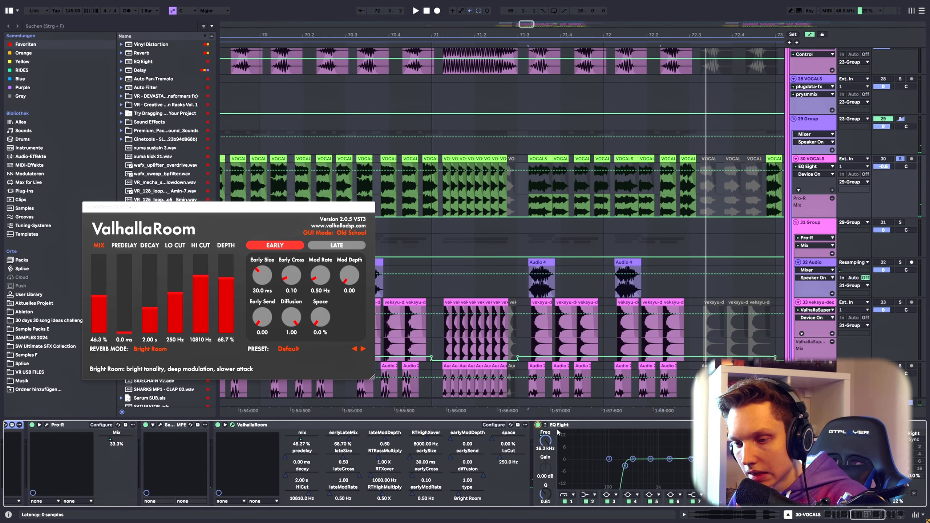
key(space)
scroll(794, 506, right, 5)
key(space)
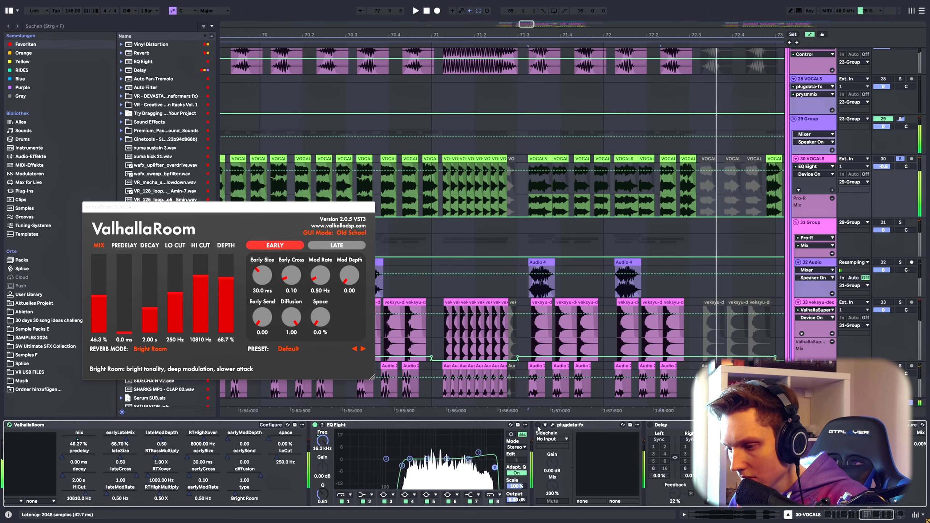
Turn on the second plugdata-fx with its N-SILK window shown, and enable the Delay after it on track 30
click(552, 425)
key(space)
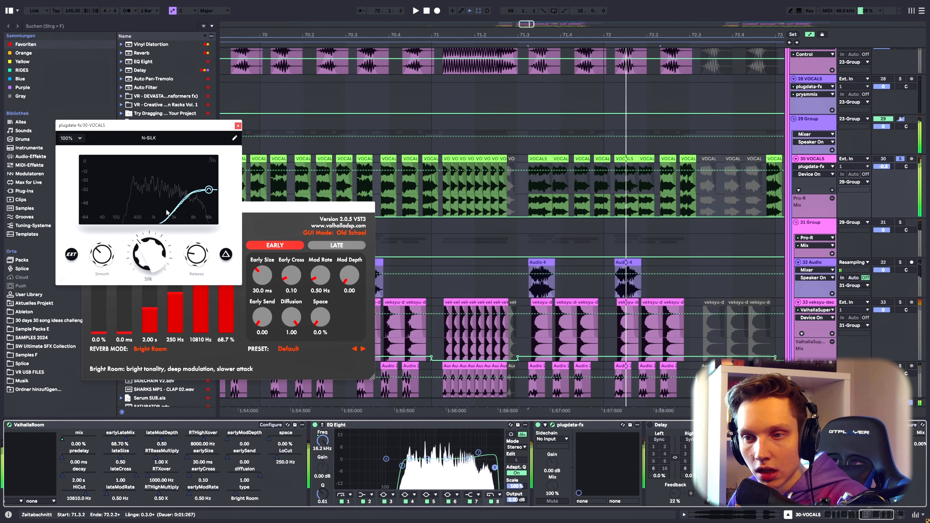
click(679, 451)
click(380, 425)
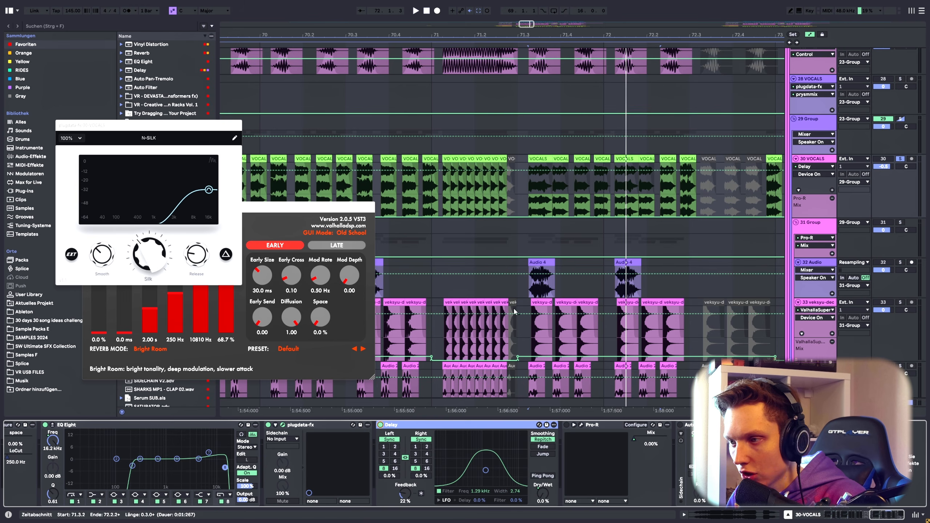
Locate the rising automation at the end of the drop and play track 30 from 83.4.4
scroll(514, 312, down, 6)
scroll(709, 212, up, 4)
click(672, 205)
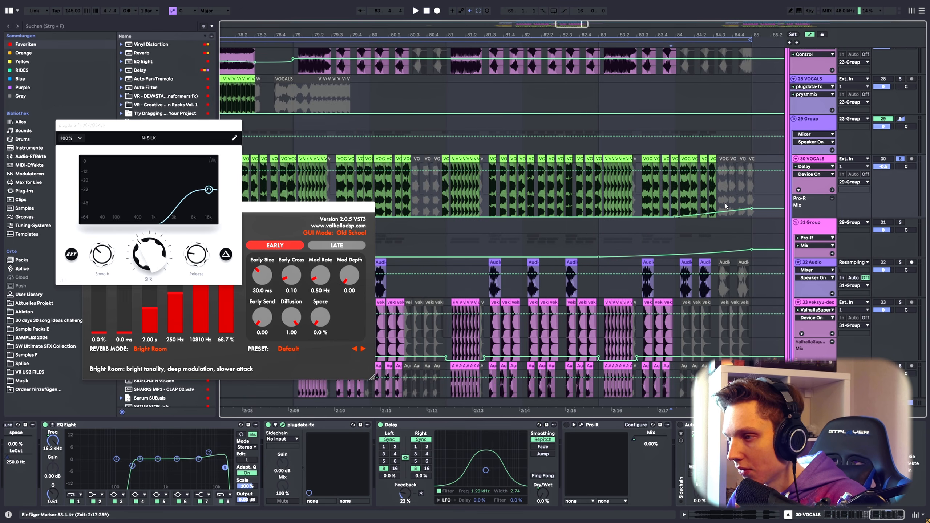
key(space)
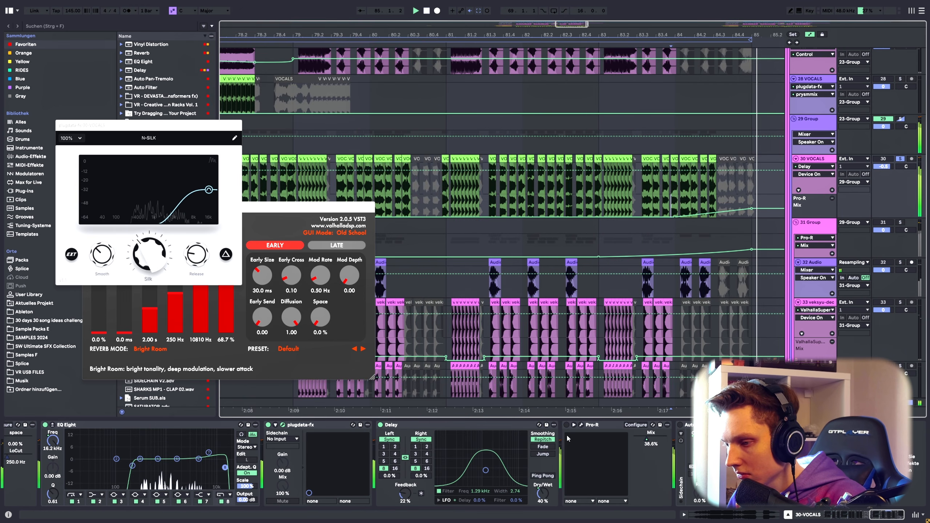
Turn on the Pro-R after the Delay, view its settings, and enable the Auto Filter while playing from 83.4.4
click(567, 425)
click(581, 425)
key(space)
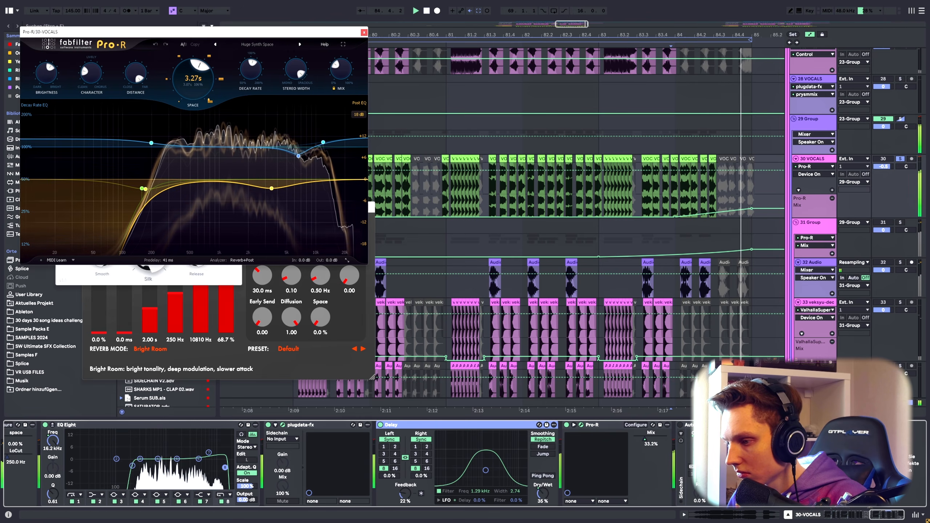
key(space)
click(680, 425)
key(space)
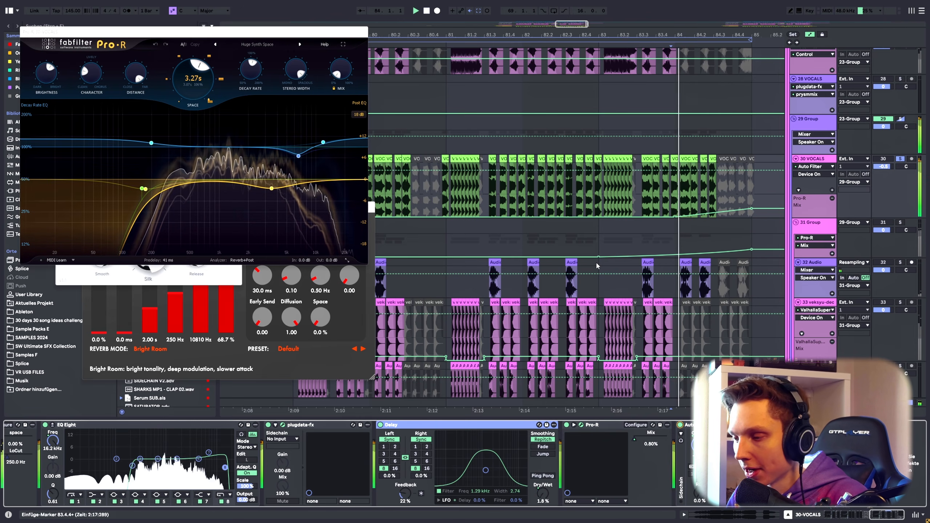
Hide the automation lanes, close the Pro-R window and bring the vocal chops around 73.3 into view
scroll(547, 207, down, 4)
key(a)
scroll(430, 184, up, 4)
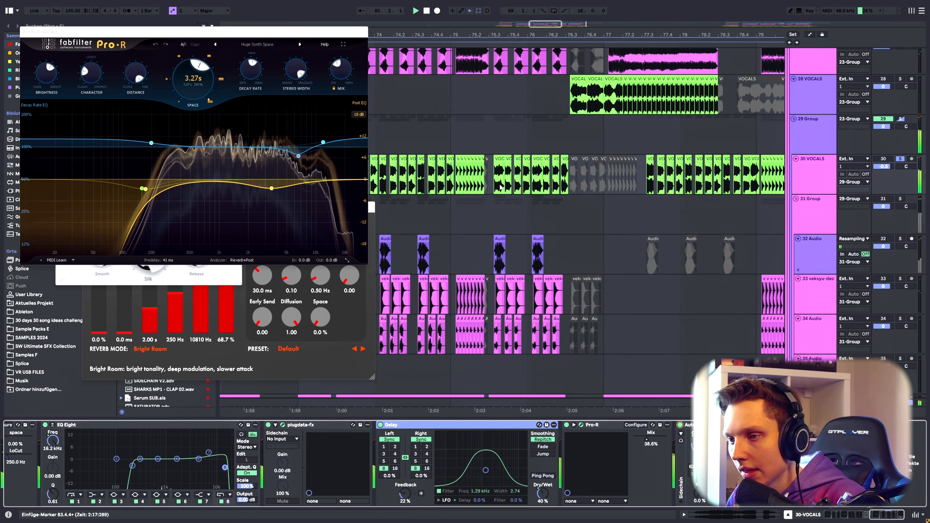
scroll(512, 183, down, 2)
click(360, 31)
scroll(422, 180, up, 6)
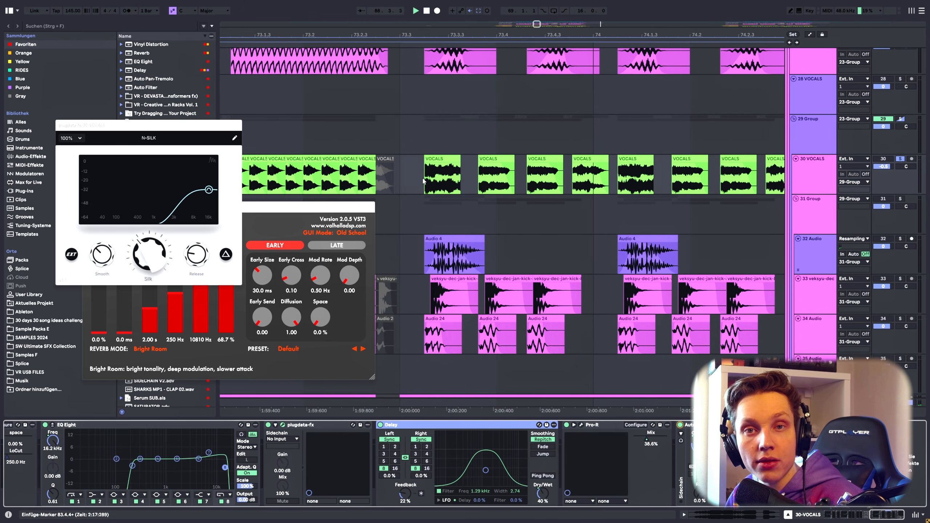
Open the vocal clip at 73.3.2 in the sample editor and close the ValhallaRoom and N-SILK windows
double_click(447, 157)
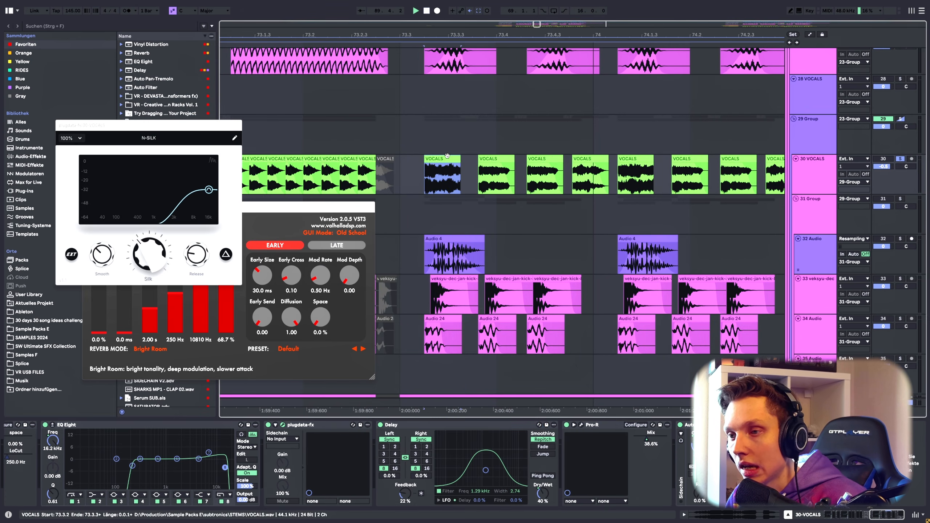
click(366, 208)
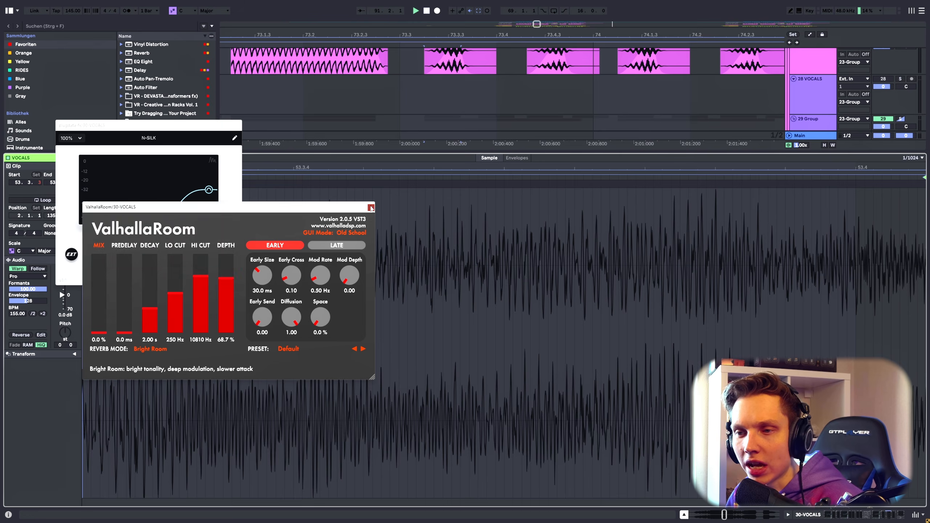
click(371, 207)
click(239, 125)
Return to the arrangement with track 30's device chain and play the processed vocals from 73.3.2
double_click(808, 99)
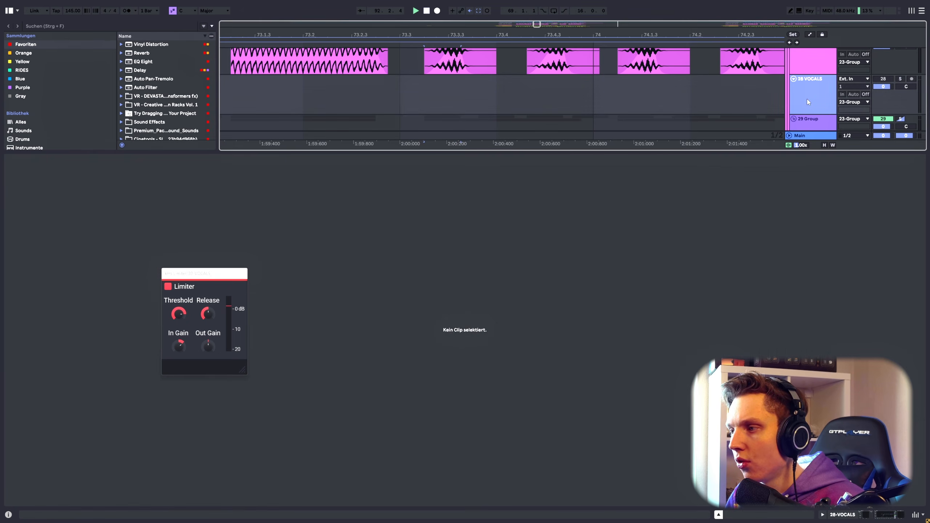
click(429, 184)
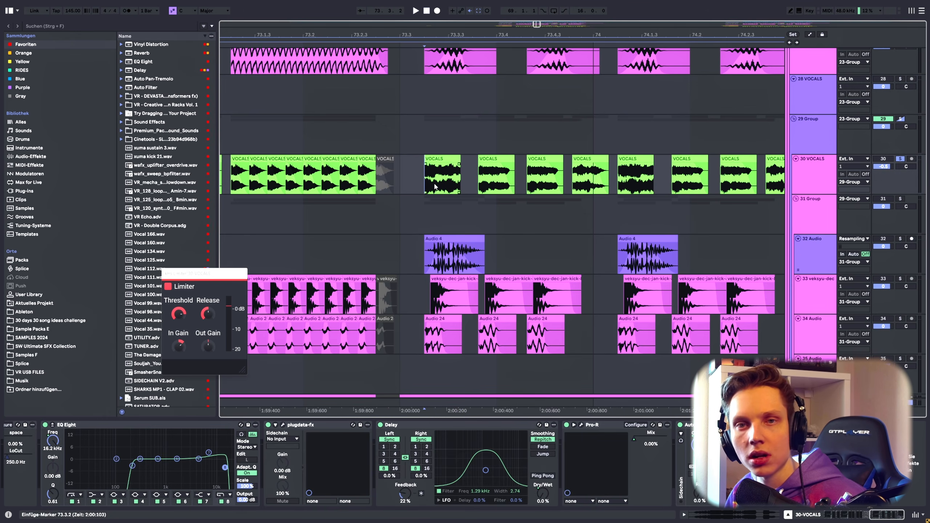
key(space)
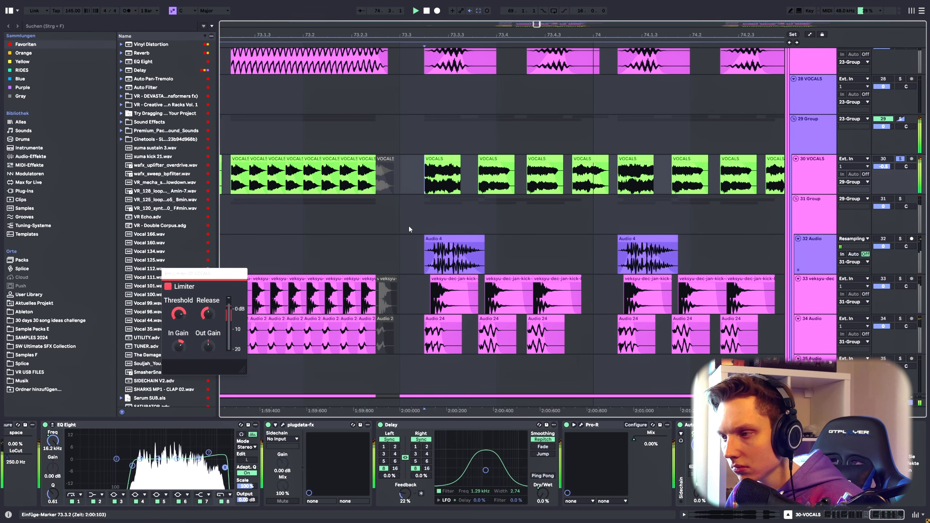
Bring the vocal chops around bar 121 into view and toggle playback
scroll(444, 233, down, 3)
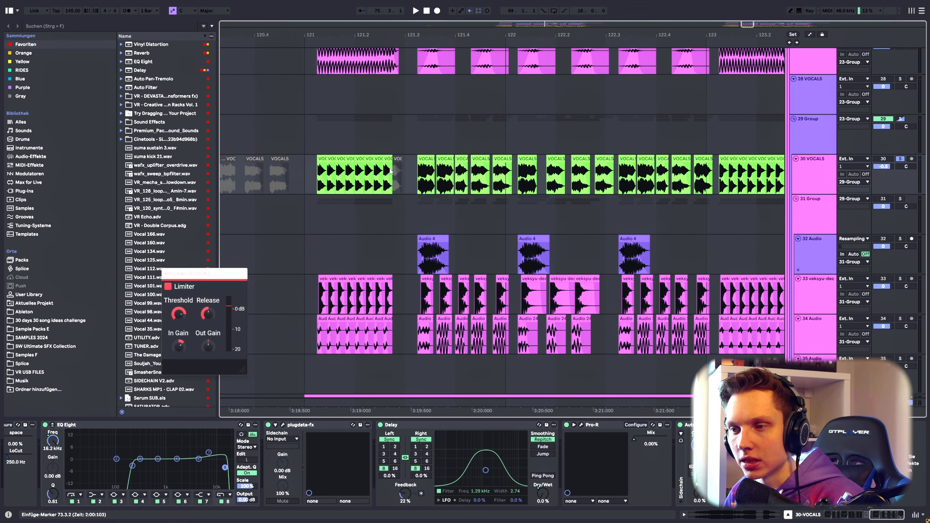
key(space)
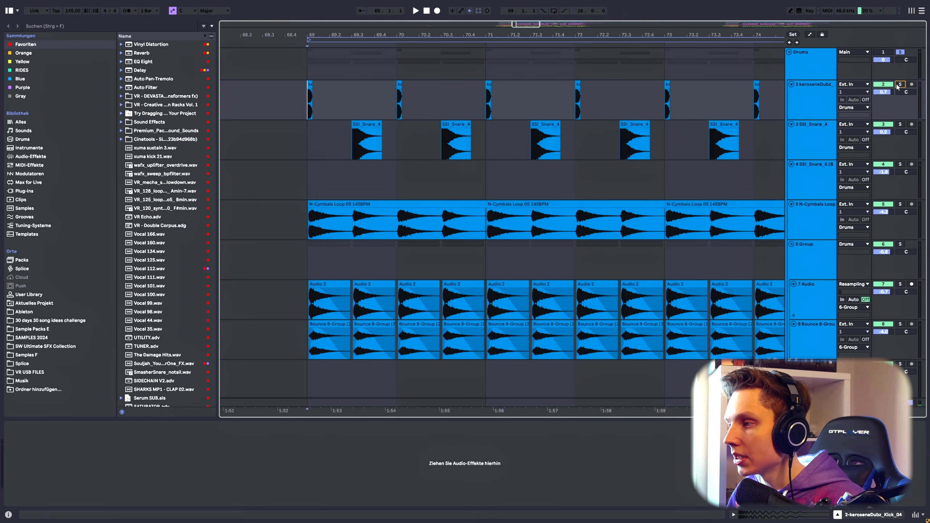
Solo the kick, SSI snare and N-Cymbals loop tracks one after another while playing the drums from bar 69
click(900, 84)
click(883, 128)
click(900, 125)
click(831, 204)
click(899, 204)
Audition tracks 7 Audio and 8 Bounce soloed, and deactivate the first two bounce clips from 69.1.1 to 70.1.1
scroll(842, 204, down, 2)
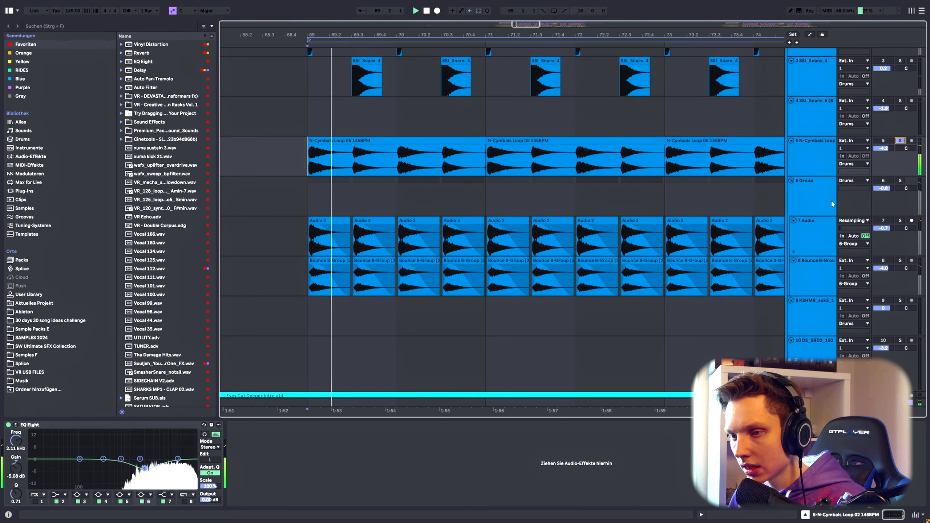
click(900, 220)
key(space)
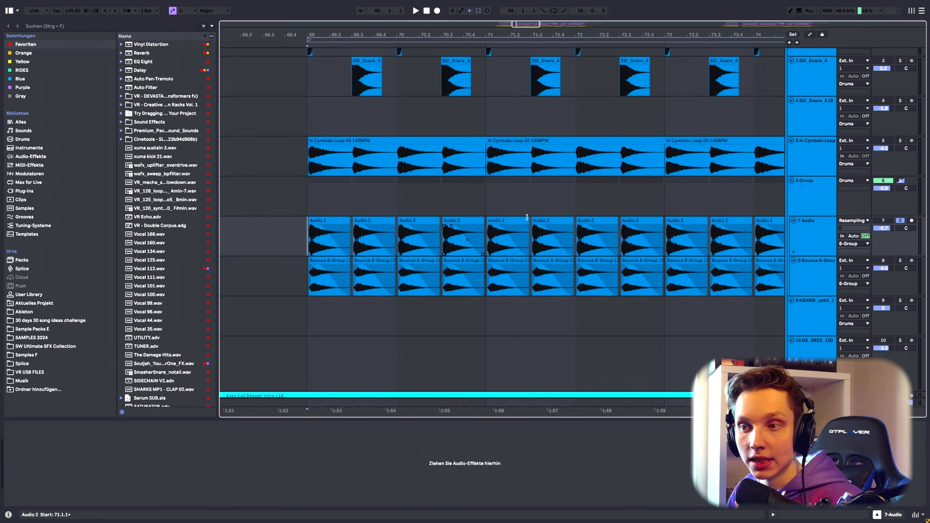
click(899, 260)
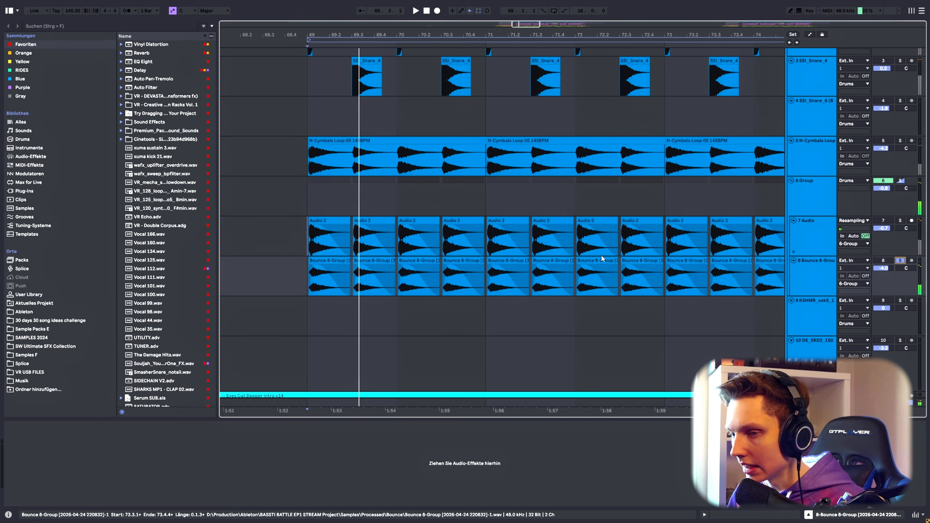
drag(309, 271, 398, 280)
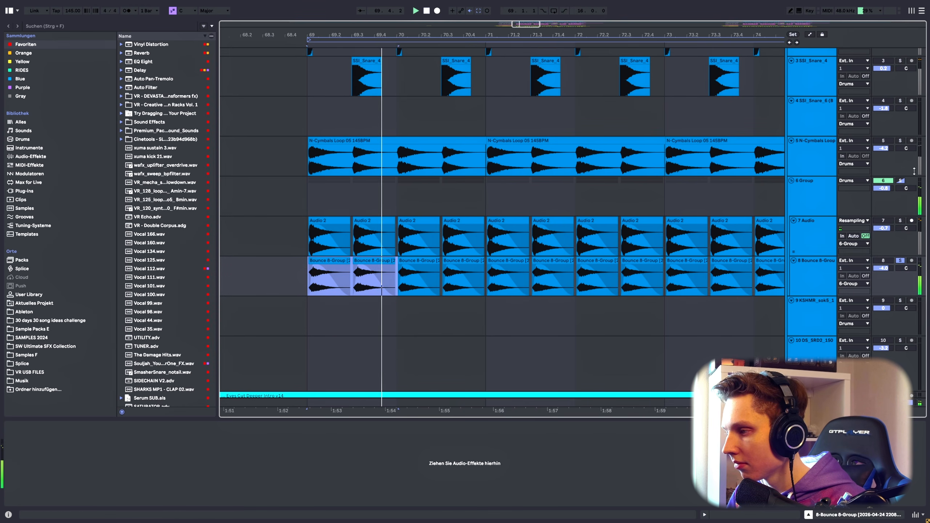
Solo the cymbals loop, kick and snare tracks alongside group 6 and play the combined drum layers
click(900, 141)
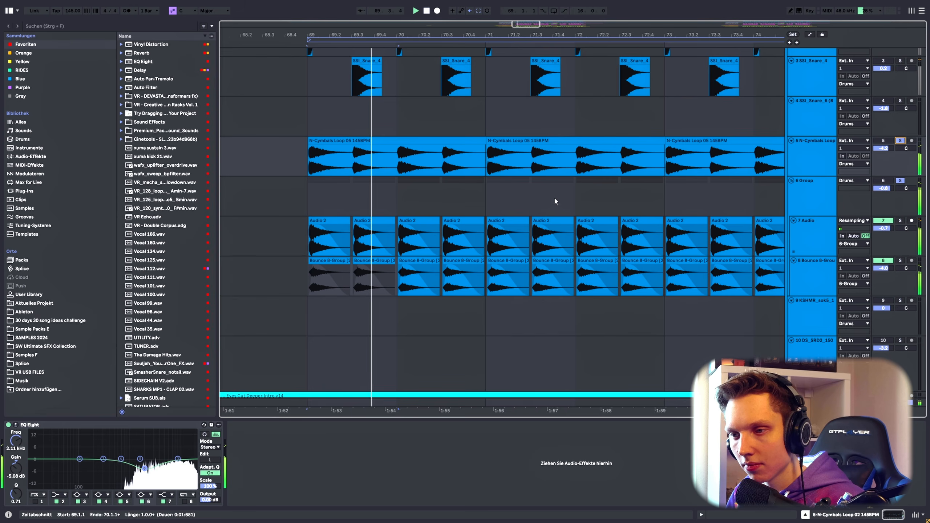
scroll(384, 214, up, 3)
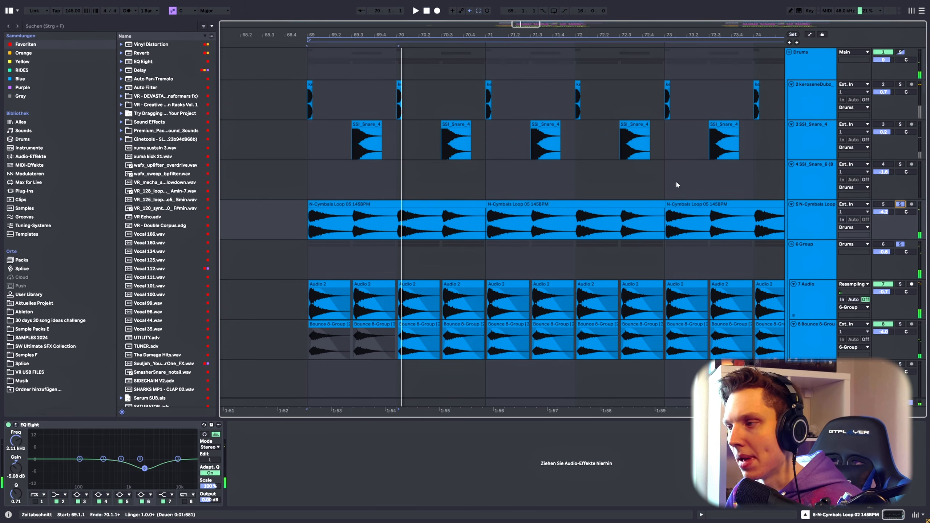
ctrl+click(900, 84)
ctrl+click(899, 124)
key(space)
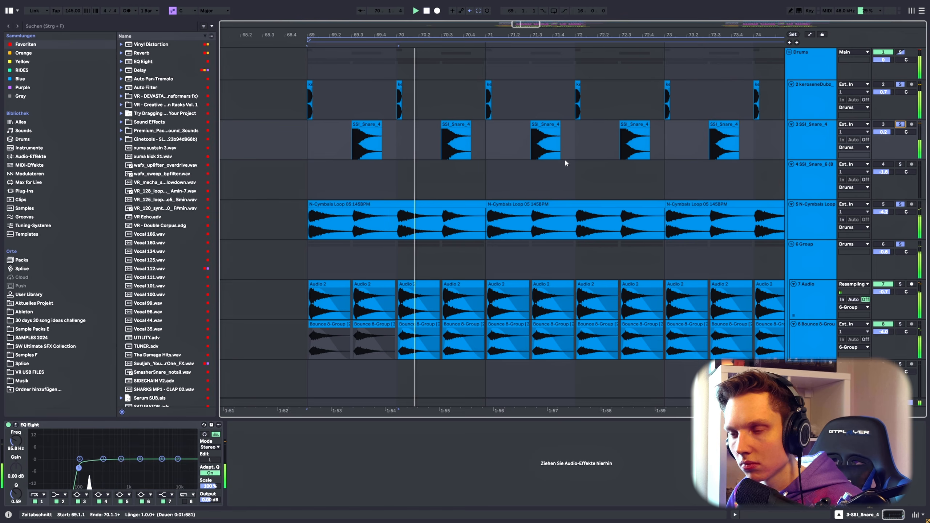
Solo the KSHMR drum fill on track 9 and play it from 84.3.1
scroll(330, 172, down, 5)
scroll(519, 163, down, 3)
scroll(519, 163, down, 3)
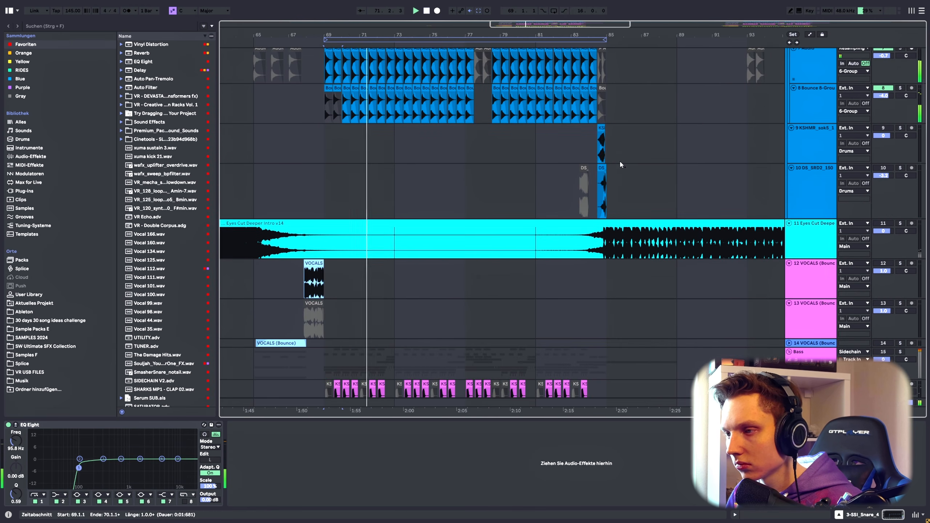
scroll(620, 160, up, 6)
click(381, 147)
key(space)
key(space)
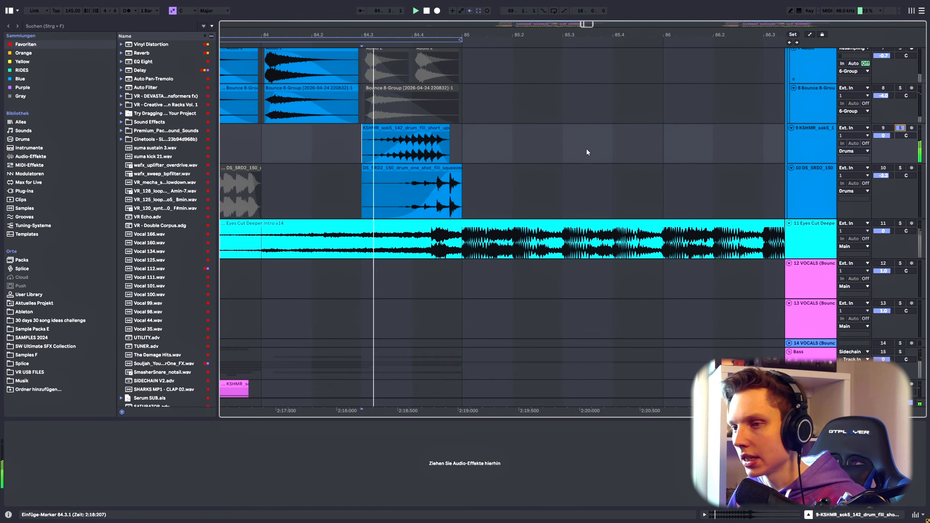
click(629, 172)
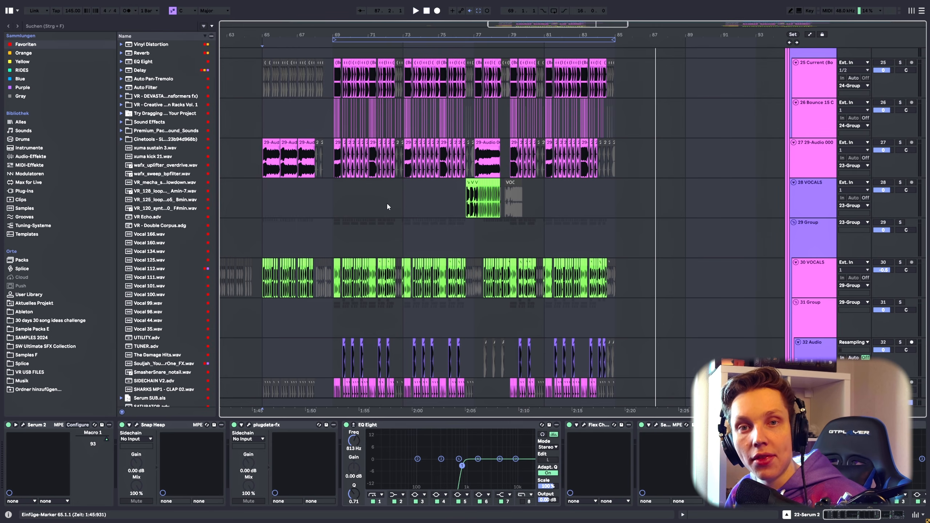
scroll(391, 202, down, 10)
scroll(391, 203, up, 10)
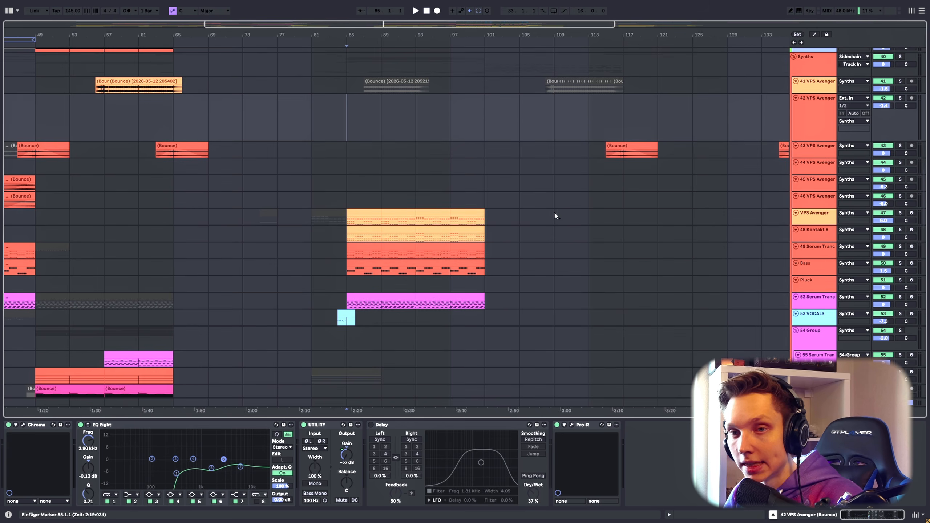
Play the synth section from 33.1.1 and bring the whole arrangement into view
scroll(309, 207, down, 3)
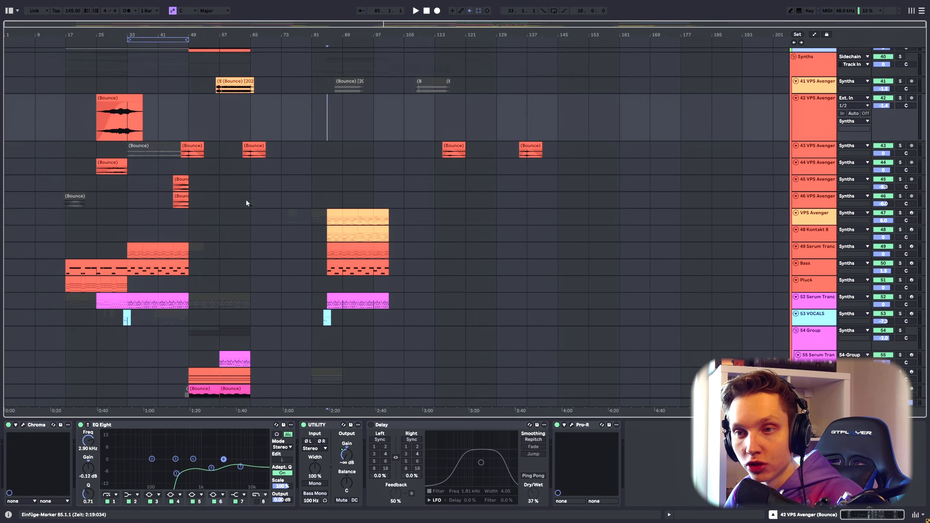
scroll(152, 154, up, 3)
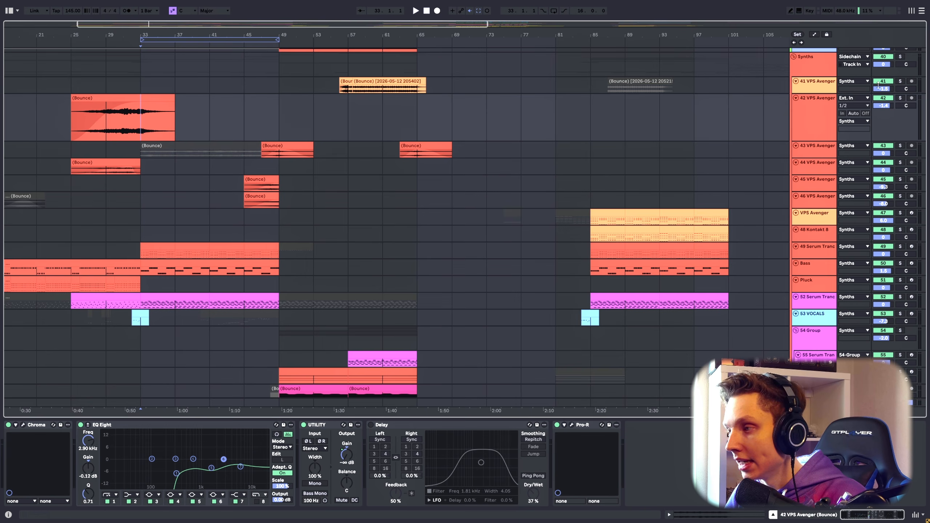
key(space)
key(minus)
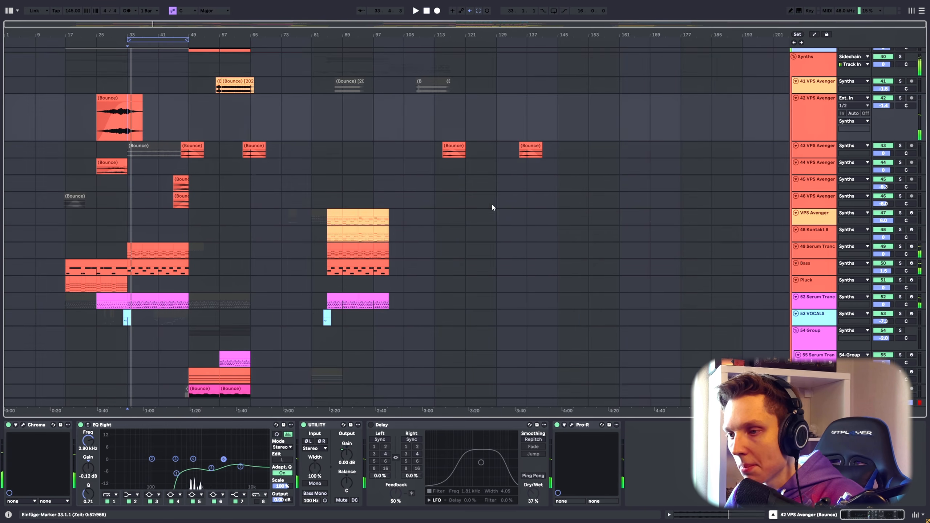
Play the synth section from 85.1.1 and solo the VPS Avenger track 47
click(332, 201)
key(plus)
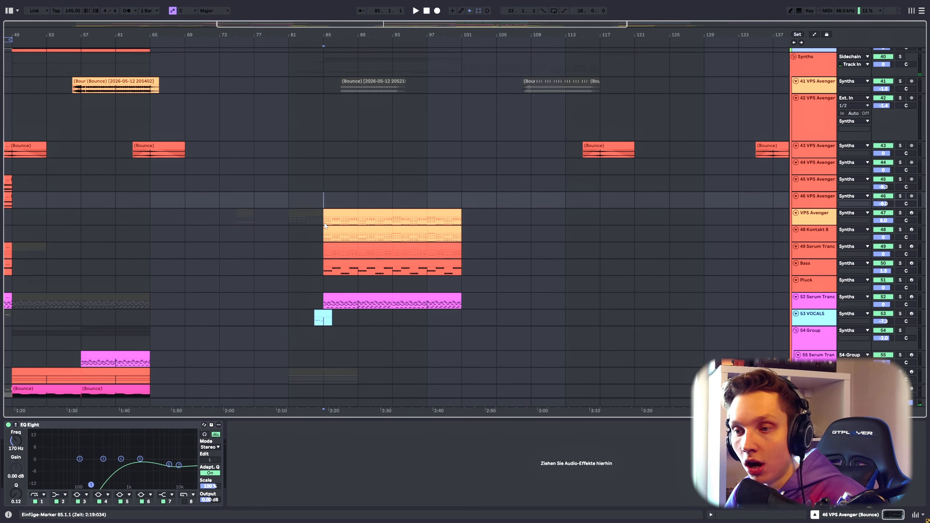
key(space)
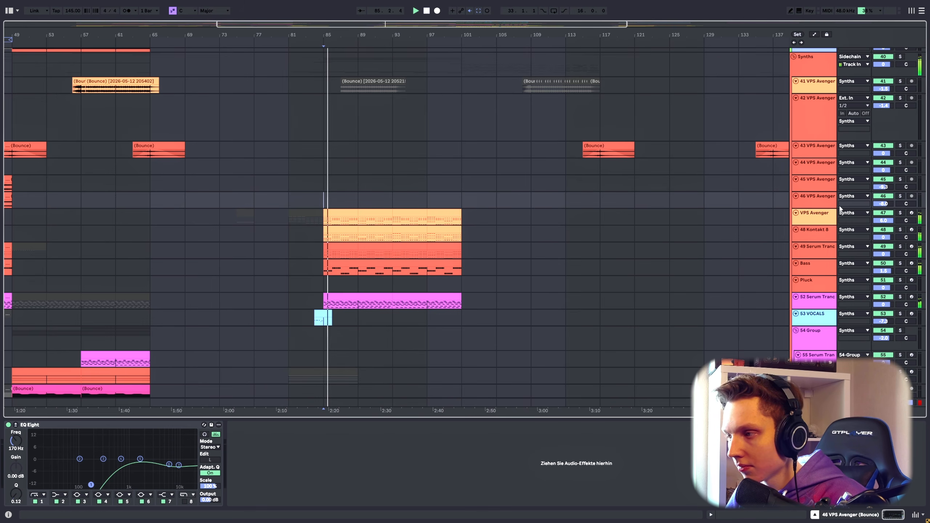
click(899, 213)
key(space)
key(space)
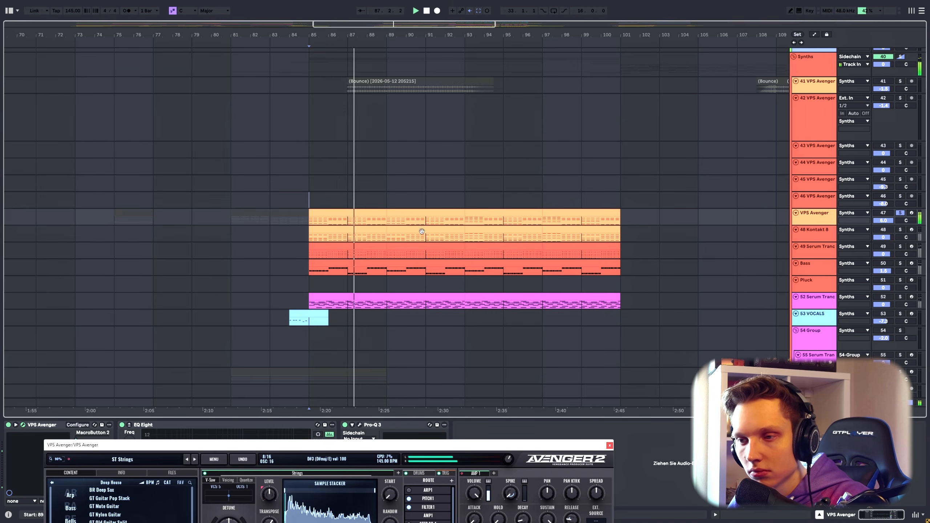
View the ST Strings patch in the VPS Avenger window while playing from bar 93, and close the window
drag(406, 449, 395, 198)
scroll(388, 181, down, 4)
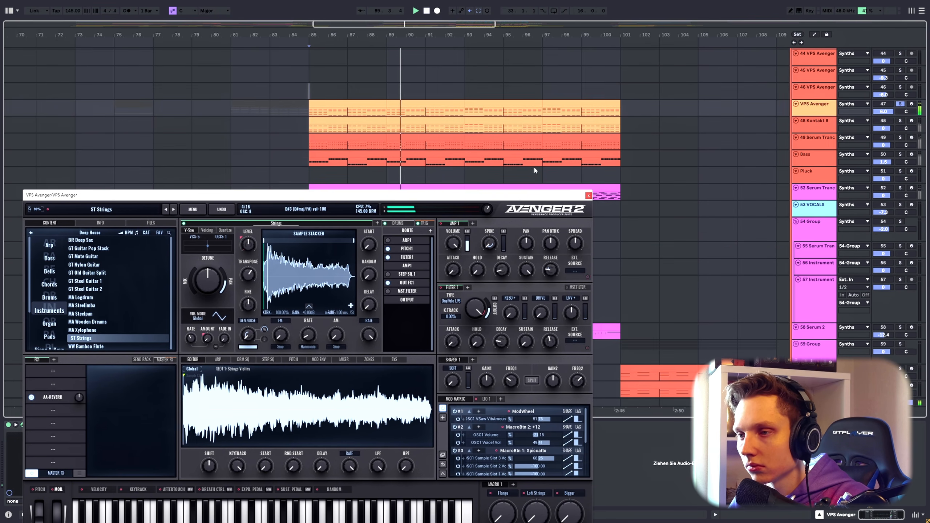
click(465, 110)
drag(542, 195, 538, 167)
key(space)
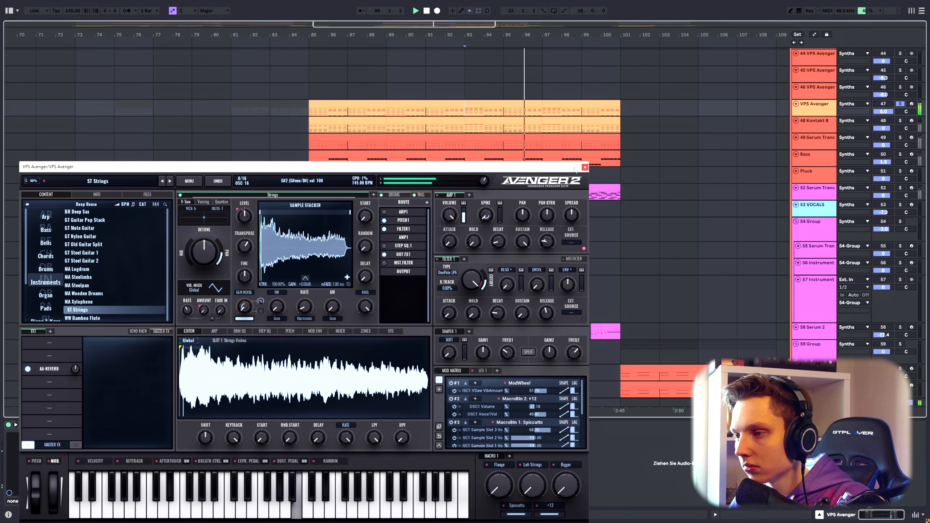
click(585, 168)
Play track 58's lead clip from 99.3.1 with its Serum 2 window open beside the clip
scroll(605, 315, down, 3)
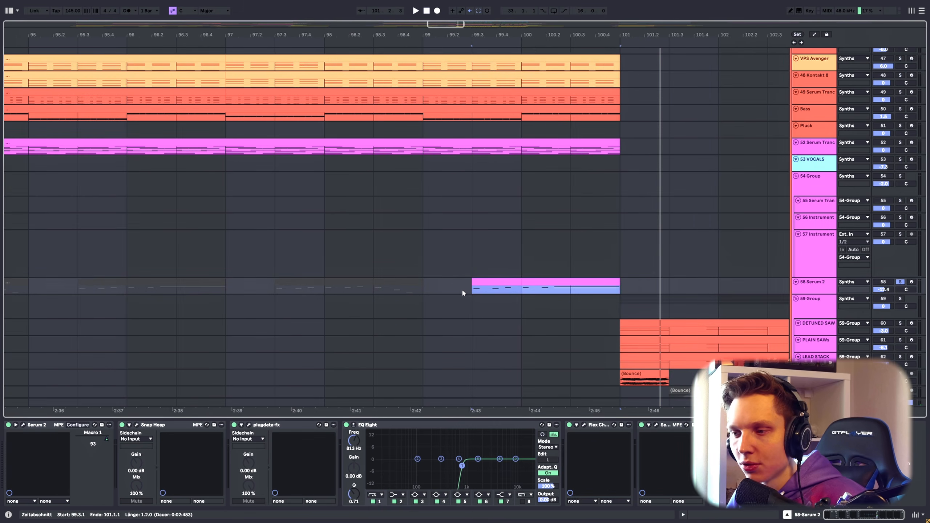
click(464, 289)
key(space)
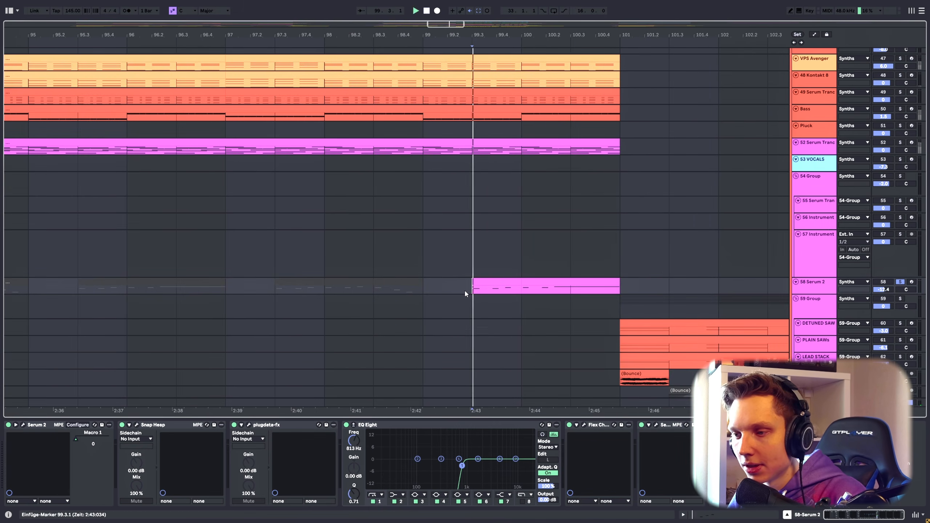
click(22, 426)
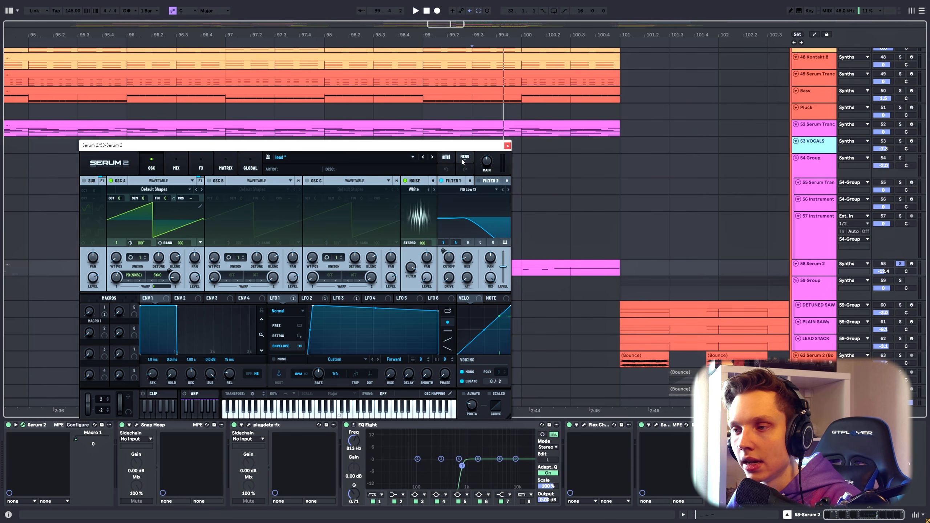
drag(463, 150, 423, 73)
key(space)
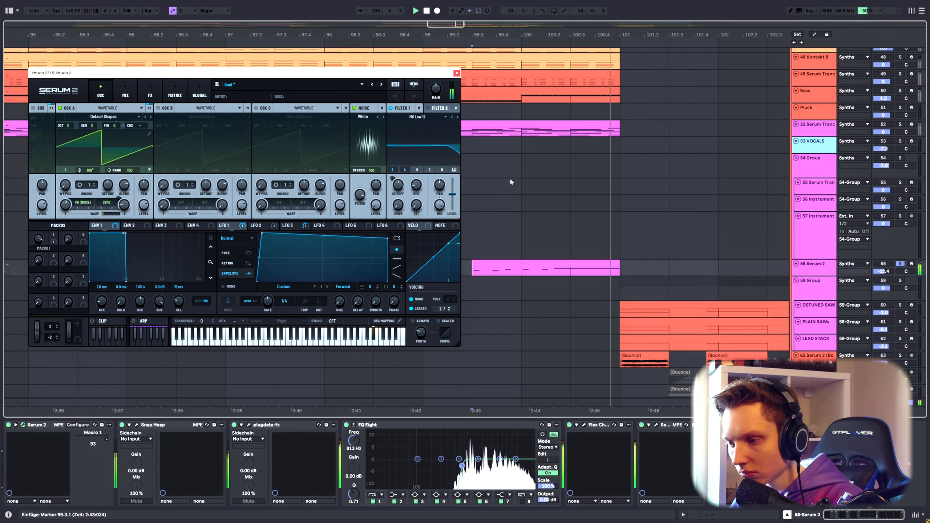
Close the Serum 2 window and bring the drop layers from bar 101 into view
scroll(519, 201, down, 3)
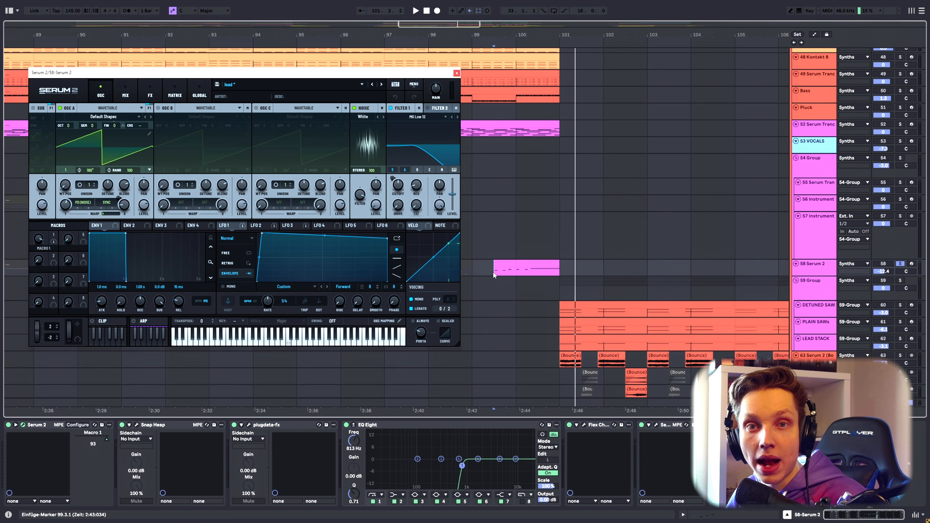
scroll(497, 211, down, 3)
click(456, 73)
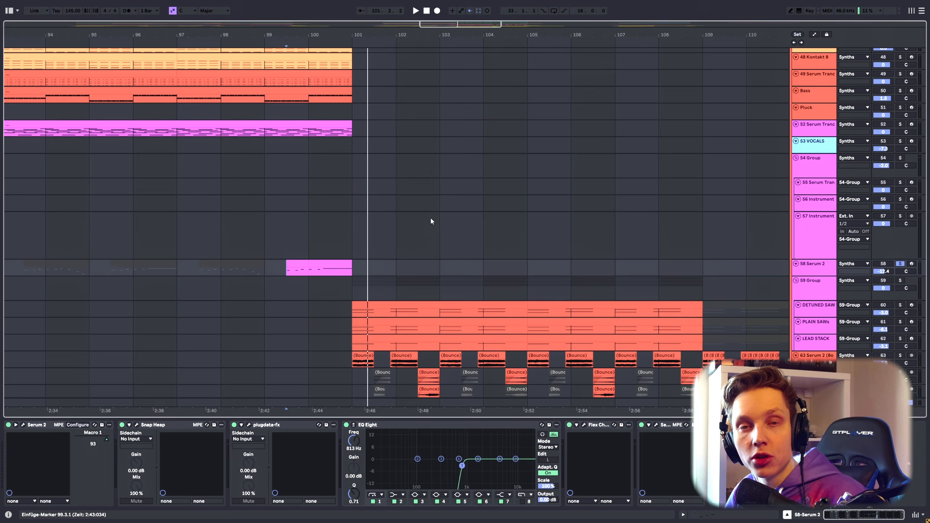
scroll(425, 217, down, 1)
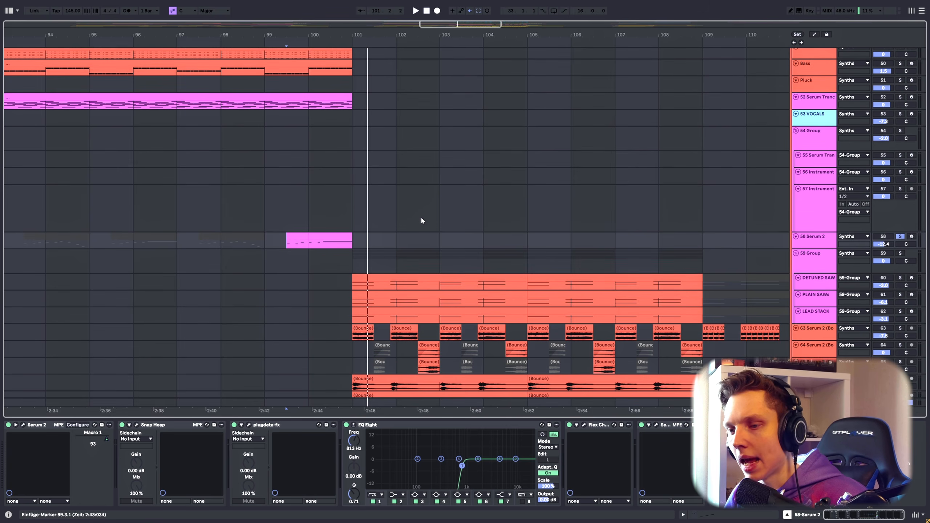
scroll(420, 216, down, 3)
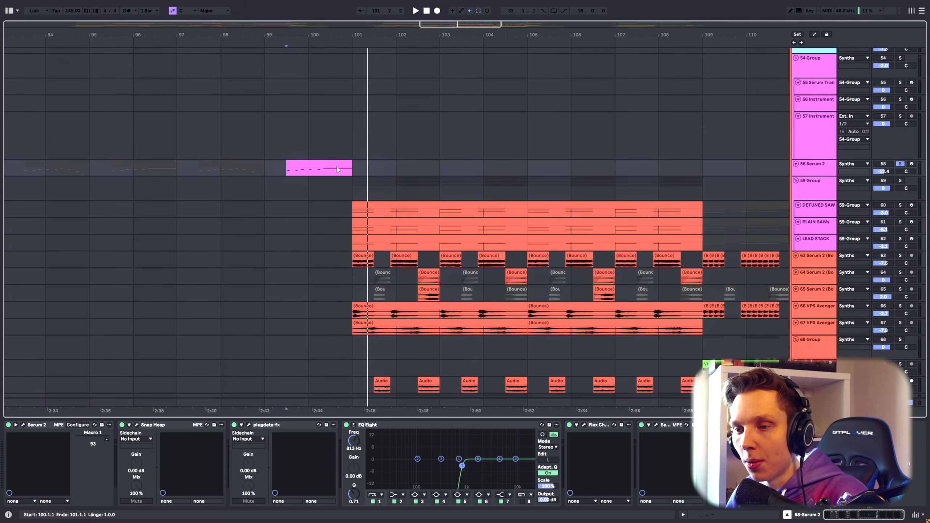
Play the full drop from 101.1.1 while looking through its synth, lead, vocal, bass and drum tracks
scroll(398, 203, up, 7)
click(353, 221)
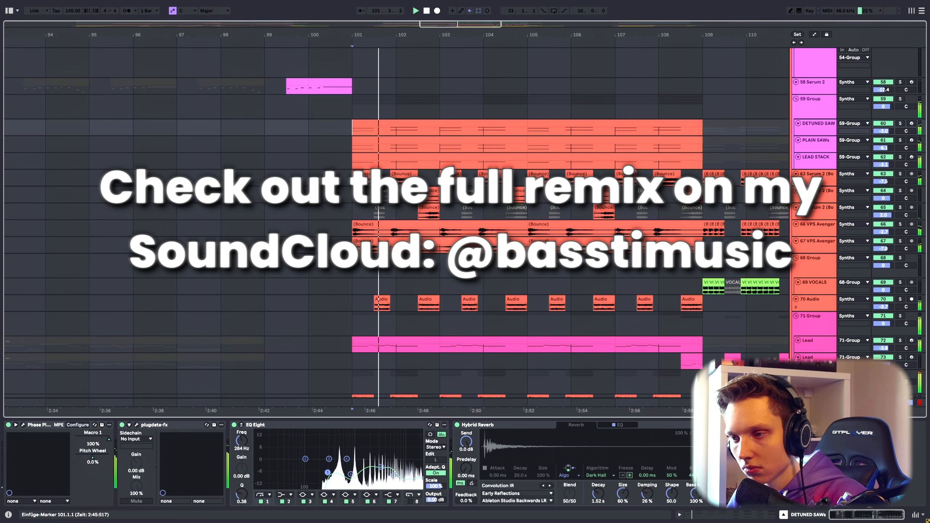
scroll(738, 257, down, 6)
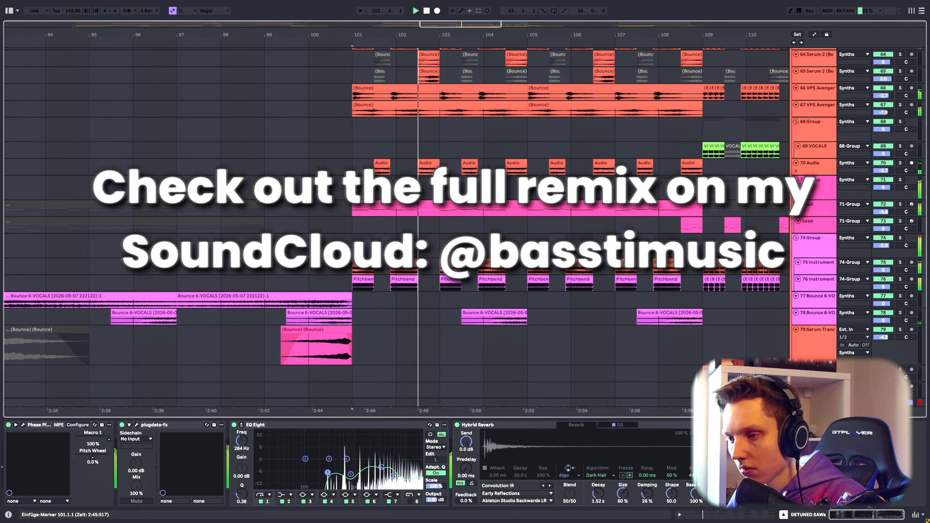
scroll(728, 253, up, 20)
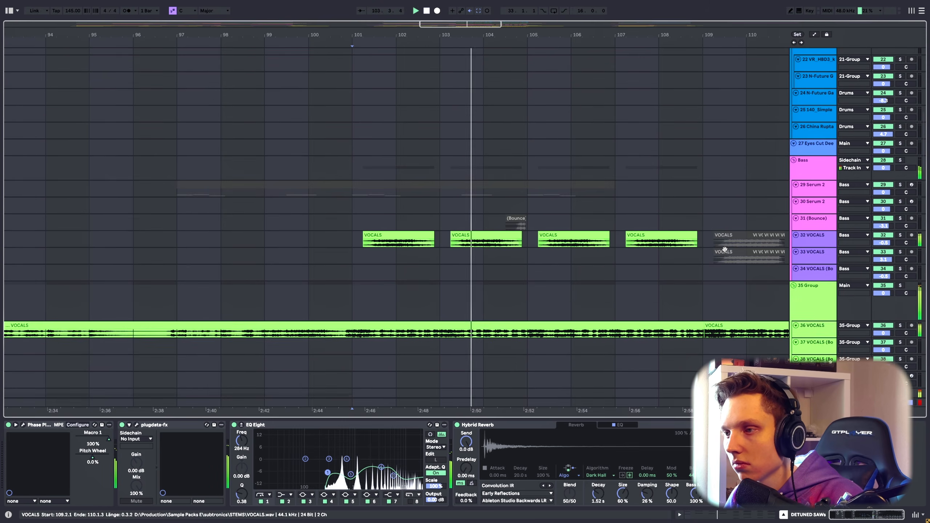
scroll(725, 250, up, 8)
scroll(615, 242, down, 3)
key(space)
Solo the Drums group, play it, and select 101.1.1 to 101.2.1 on the kick track
scroll(871, 69, up, 3)
click(870, 69)
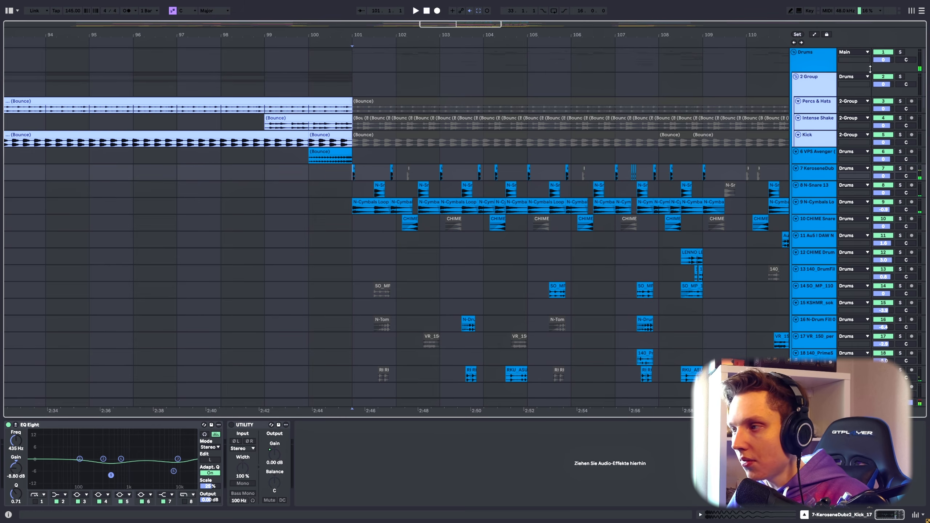
click(898, 52)
key(space)
scroll(357, 175, up, 5)
key(space)
drag(336, 179, 373, 180)
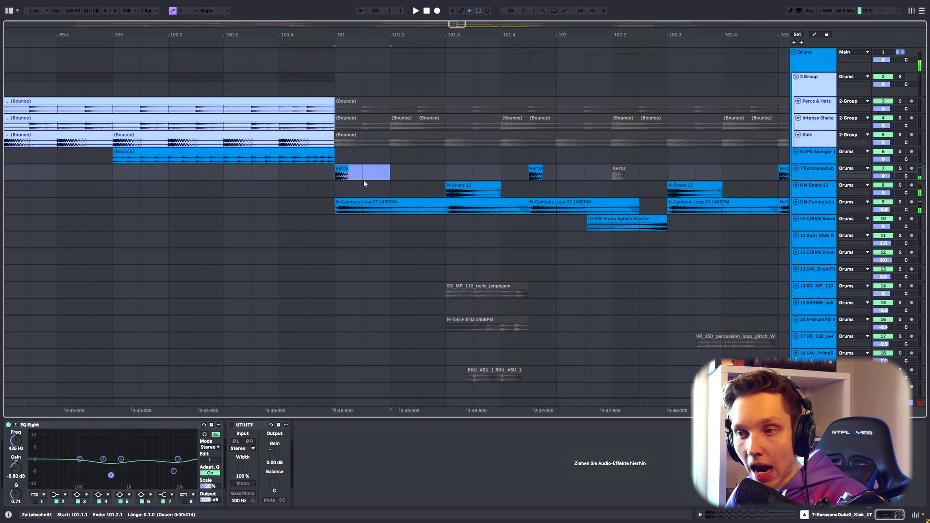
Solo the N-Snare 13 track and play it from the first snare hit at 101.3
scroll(436, 193, down, 3)
click(436, 192)
click(900, 186)
key(space)
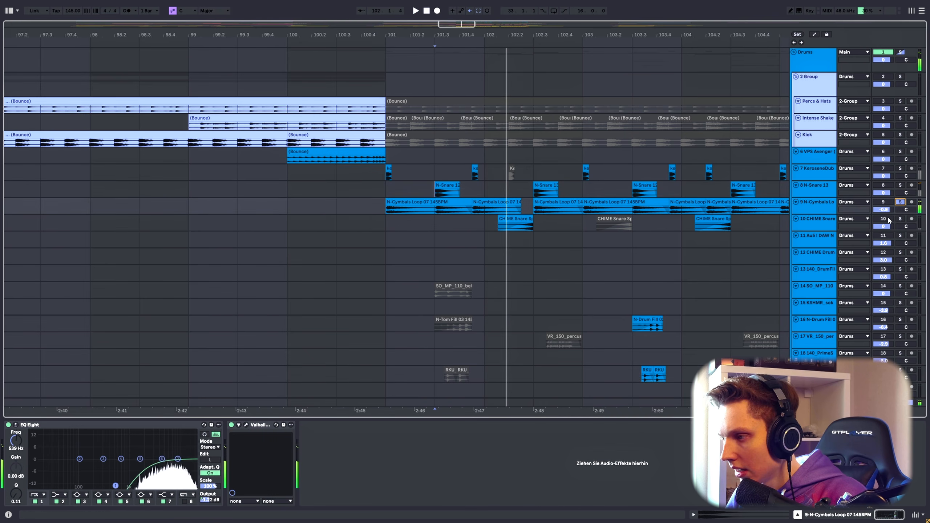
Solo the CHIME Snare track and play it from its first clip in bar 102
click(900, 219)
scroll(504, 215, up, 4)
click(499, 226)
key(space)
Solo drum fill tracks 12 to 19 and play them from 105.3.1 and from 108.3.1
scroll(454, 226, down, 2)
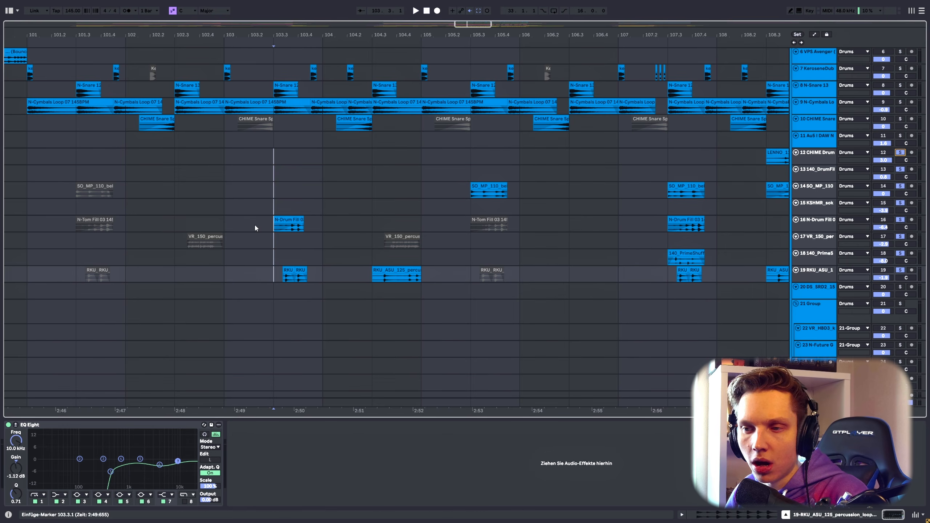
click(441, 192)
key(space)
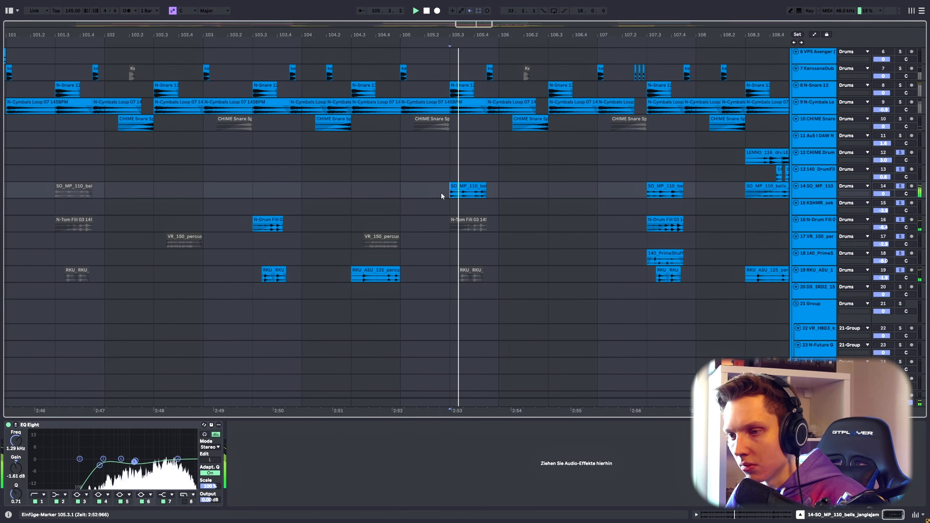
scroll(472, 200, down, 3)
scroll(504, 206, up, 3)
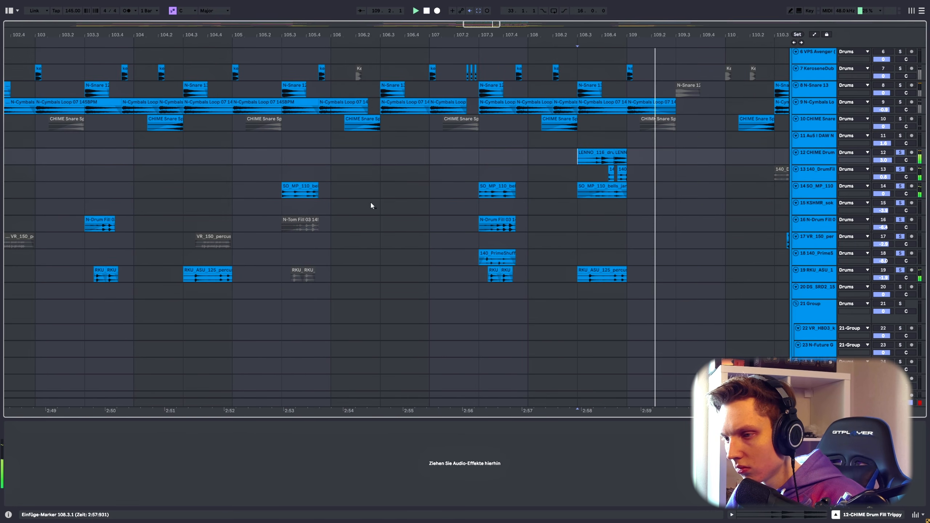
scroll(375, 202, down, 3)
key(space)
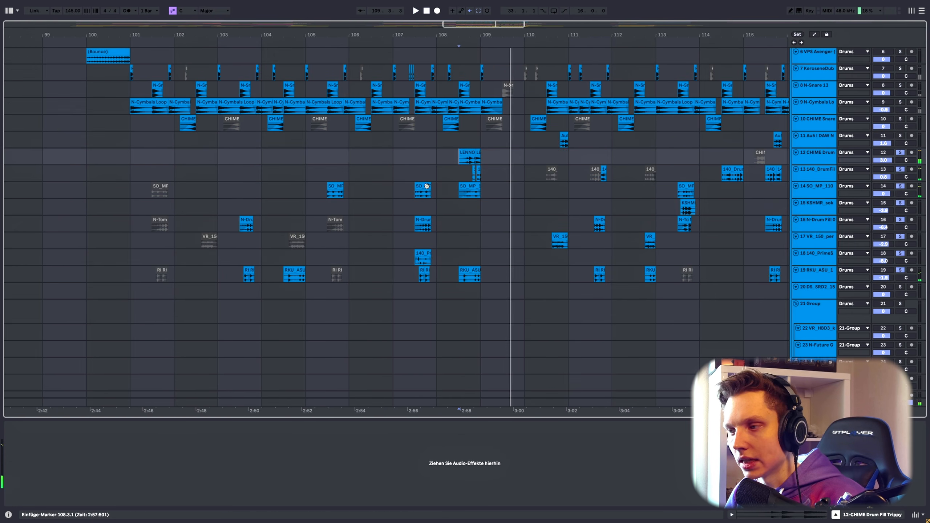
Play the soloed drum fill tracks in the second half of the drop, after bar 109
scroll(427, 188, down, 3)
scroll(555, 198, up, 3)
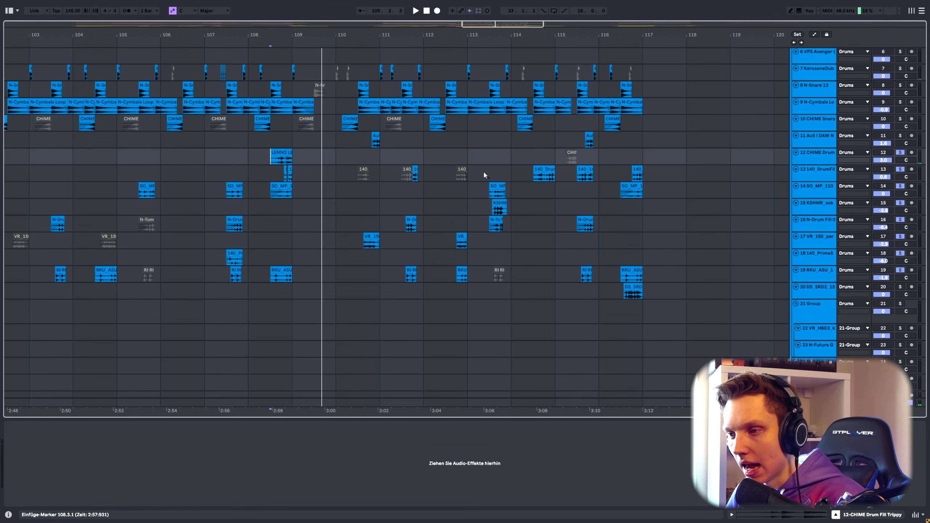
scroll(484, 175, up, 3)
click(492, 177)
key(space)
Solo the 74 Group with the Pitchbend layers and play it from 101.1.1
scroll(615, 205, down, 4)
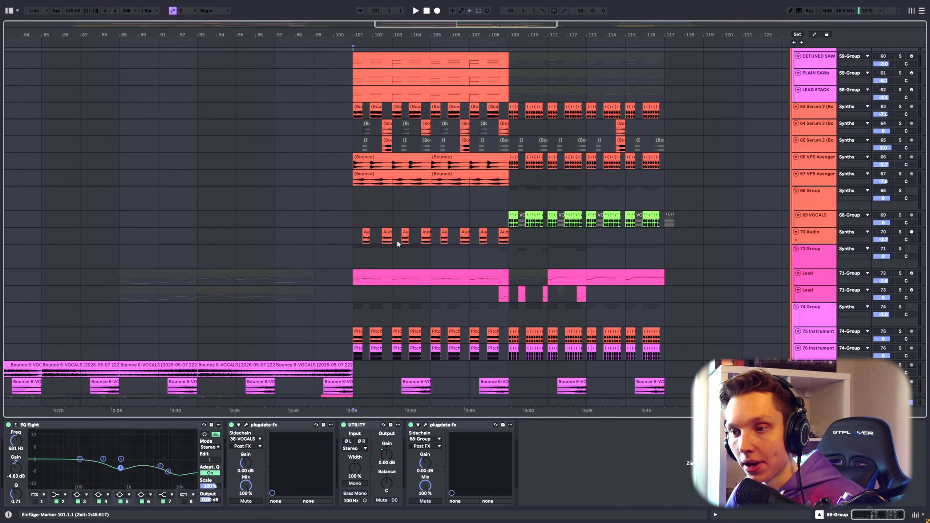
scroll(399, 245, down, 2)
scroll(400, 250, up, 4)
scroll(401, 254, down, 6)
click(901, 198)
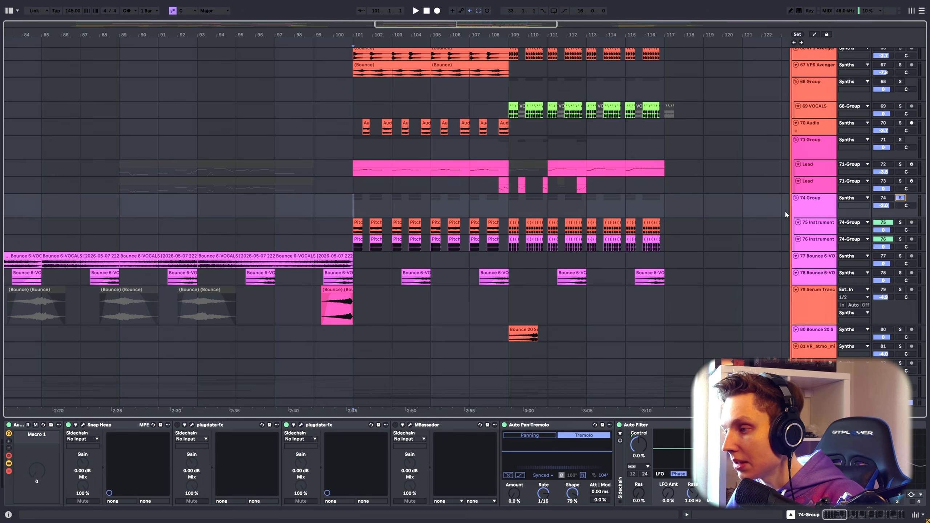
key(space)
Inspect the Pitchbend clips of the 74 Group and select the gap between them from 106.3.1 to 107.1.1
scroll(380, 240, up, 4)
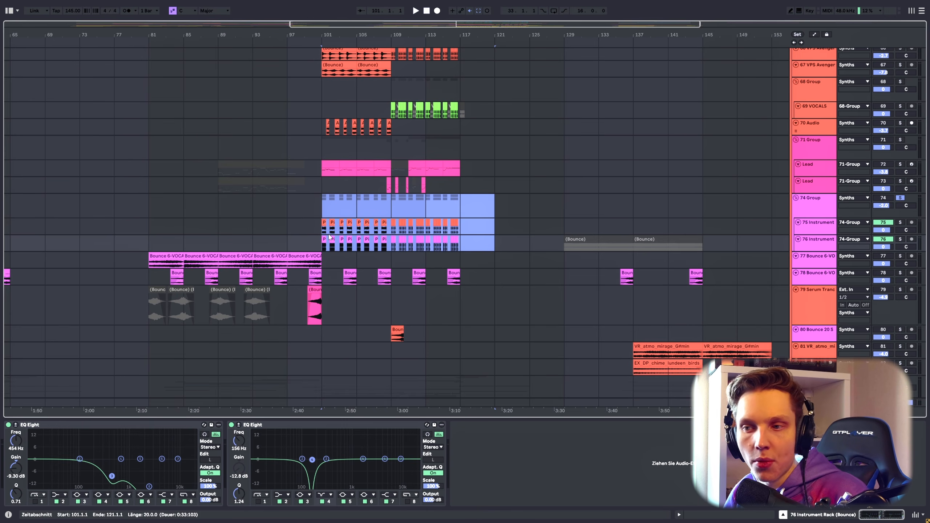
scroll(329, 237, up, 6)
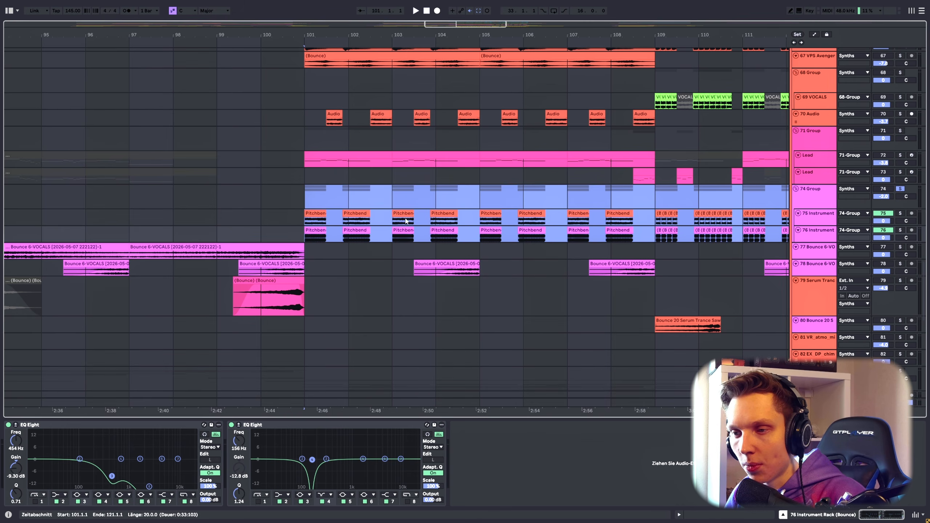
scroll(318, 227, down, 4)
scroll(483, 220, up, 6)
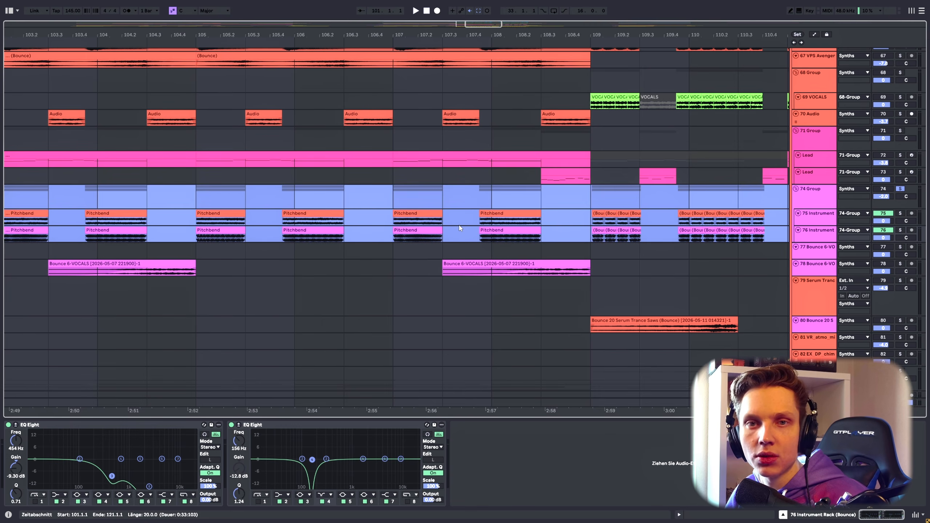
click(350, 199)
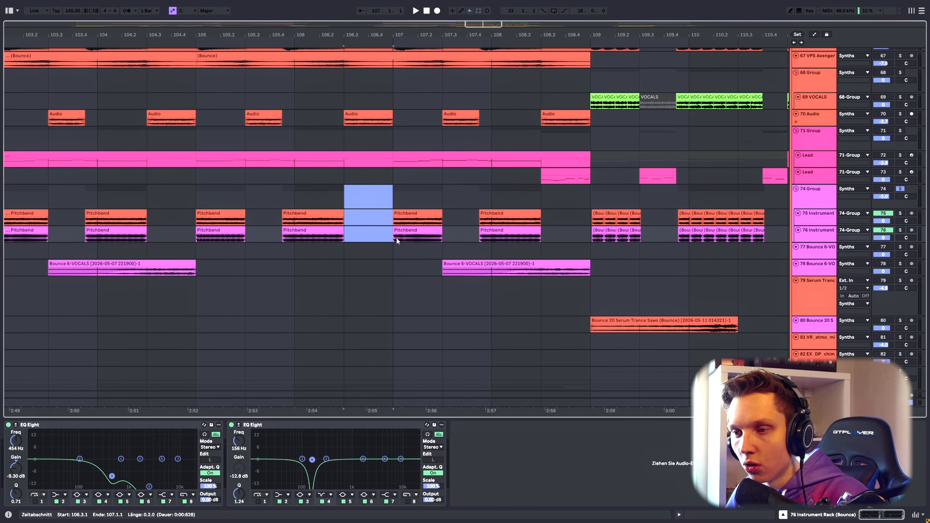
scroll(340, 238, down, 4)
scroll(256, 227, down, 4)
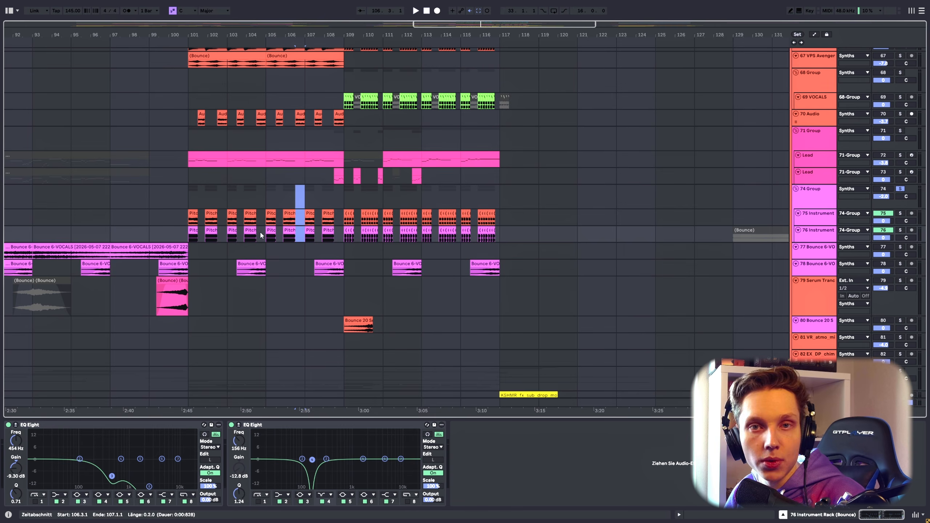
Place the insert marker at 101.1.1 and solo the 59 Group holding the saw layers
scroll(256, 238, up, 5)
click(200, 249)
click(191, 255)
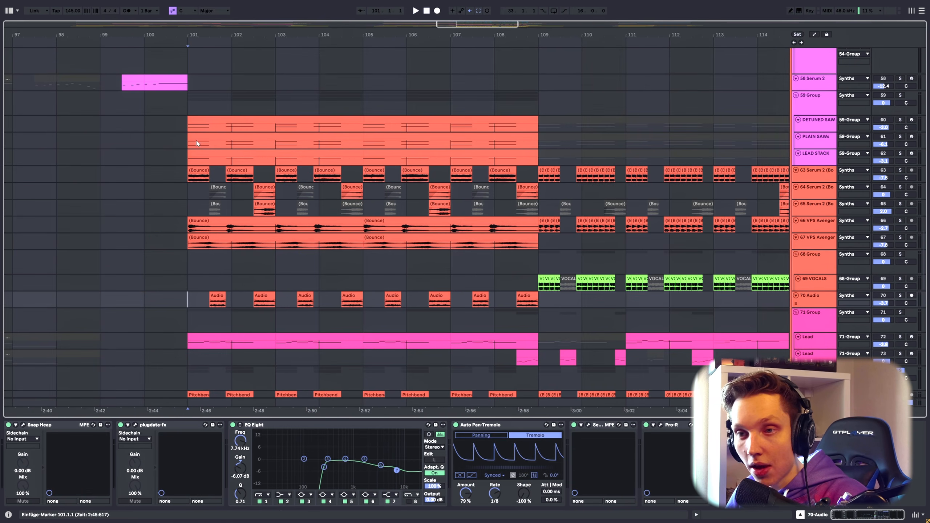
click(819, 104)
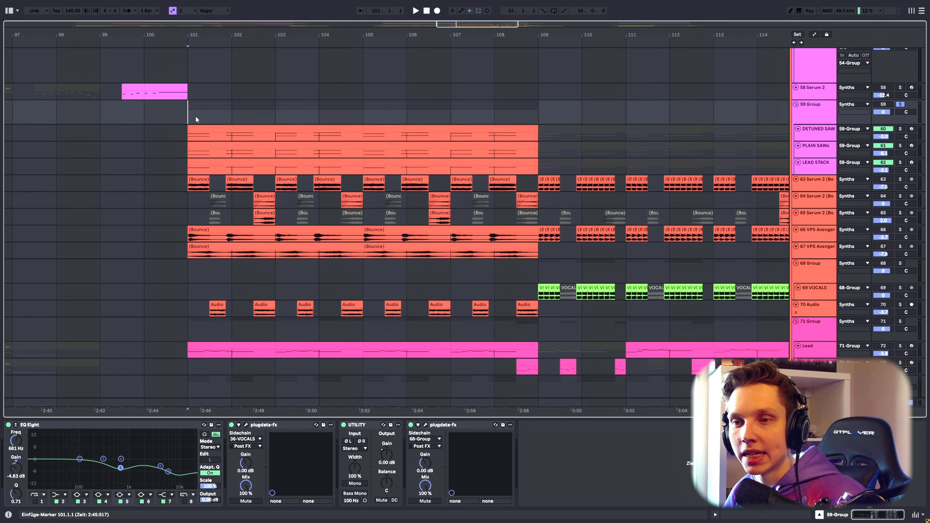
Solo and play the DETUNED SAW, PLAIN SAWs and LEAD STACK tracks one after another from 101.1.1
click(818, 131)
key(space)
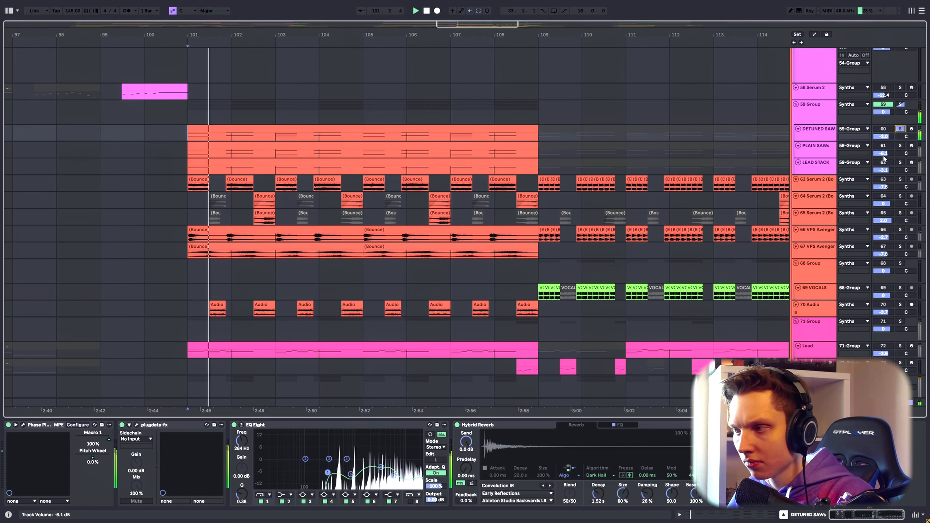
click(900, 146)
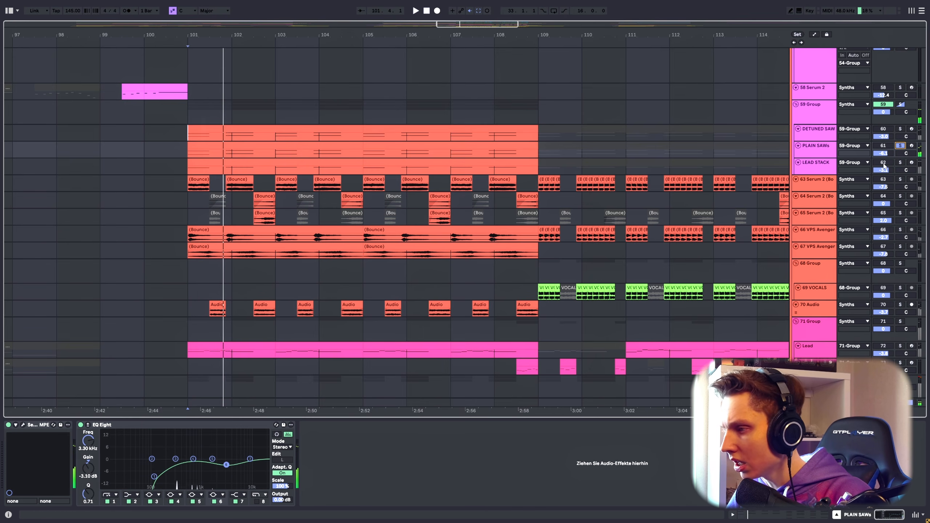
click(900, 162)
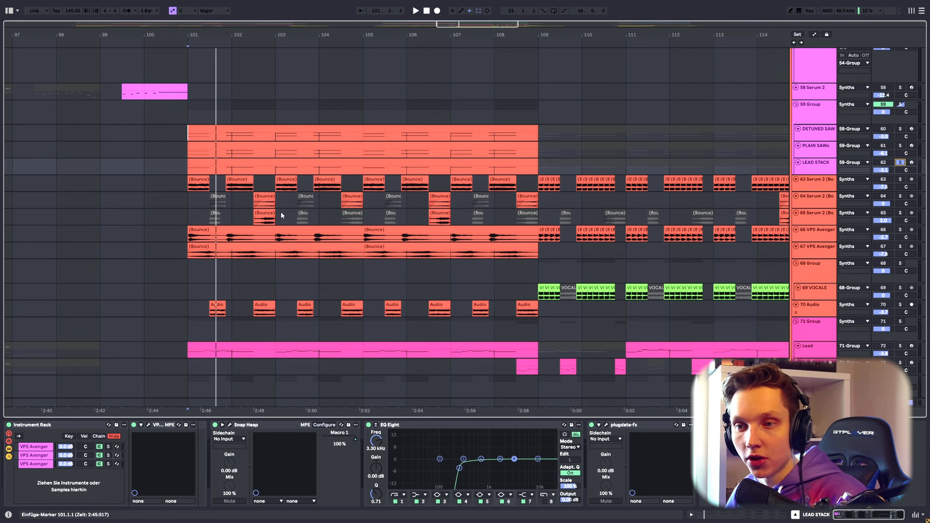
key(space)
Solo the 63 Serum 2 bounce track and play it from 101.1.1
click(900, 180)
key(space)
key(space)
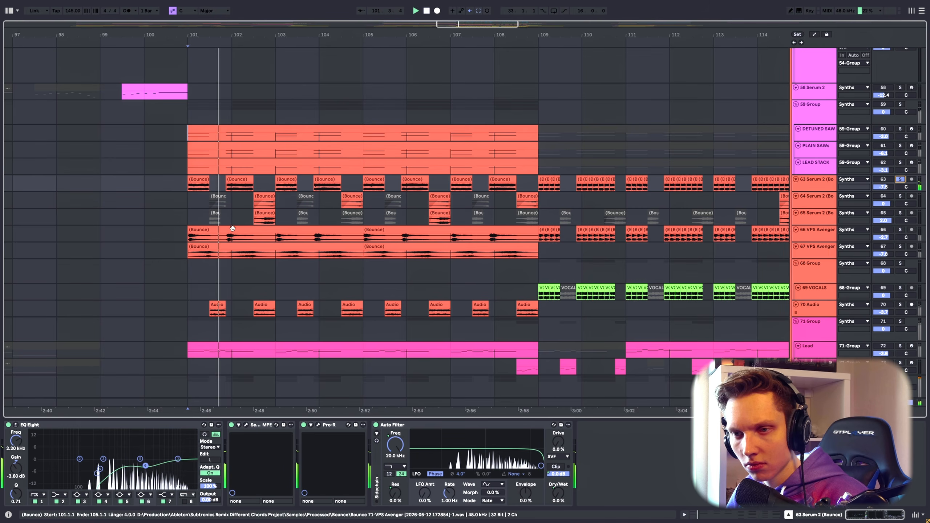
key(space)
Solo and play the 66 VPS Avenger and 67 VPS Avenger bounce tracks in turn from 101.1.1
scroll(137, 204, down, 1)
click(900, 192)
key(space)
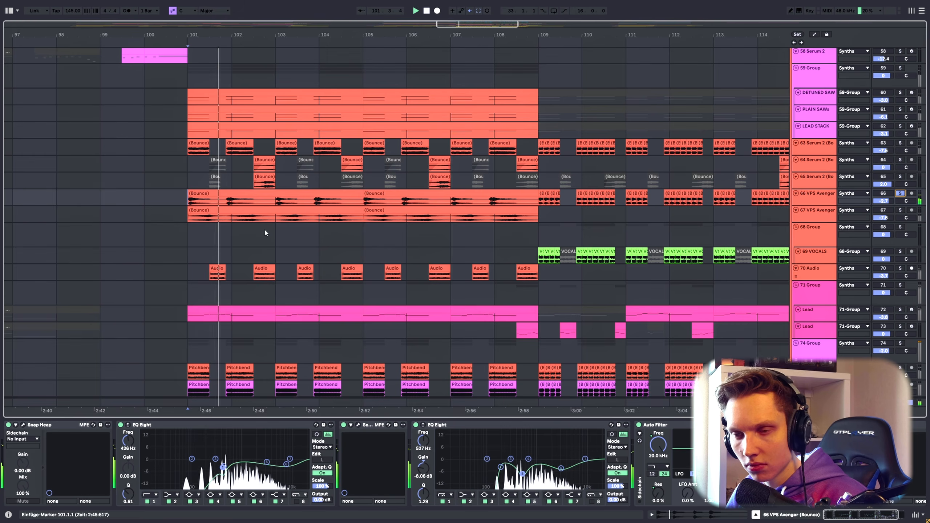
click(900, 210)
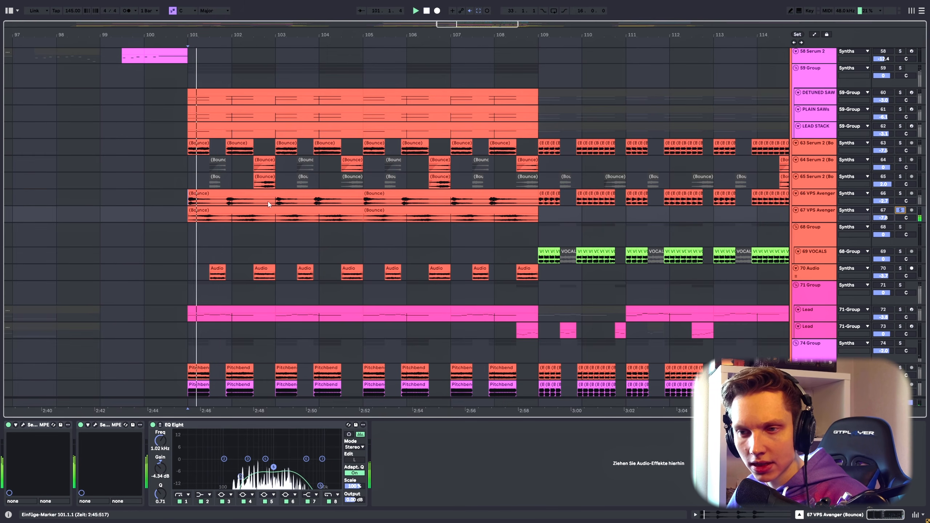
Solo the 71 Group, play it from 101.1.1, and select its upper Lead track
scroll(209, 238, down, 2)
scroll(211, 242, down, 2)
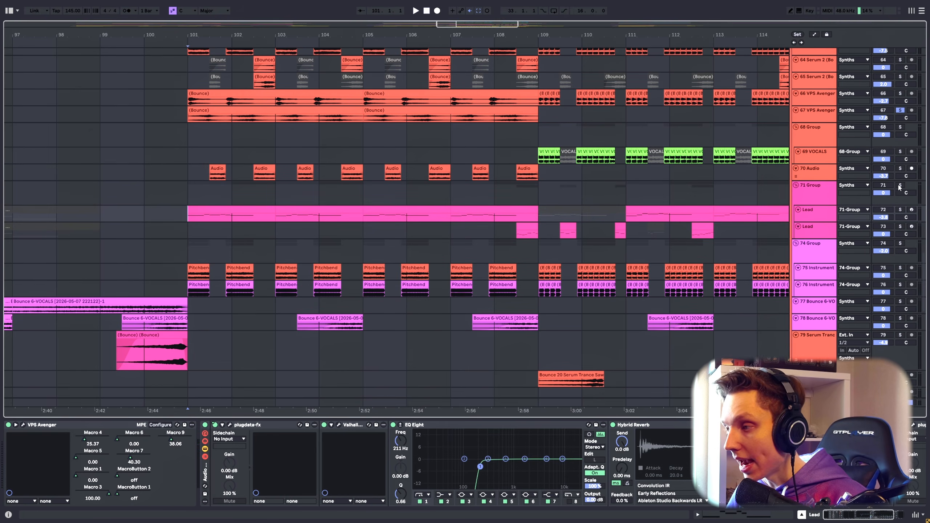
click(900, 185)
key(space)
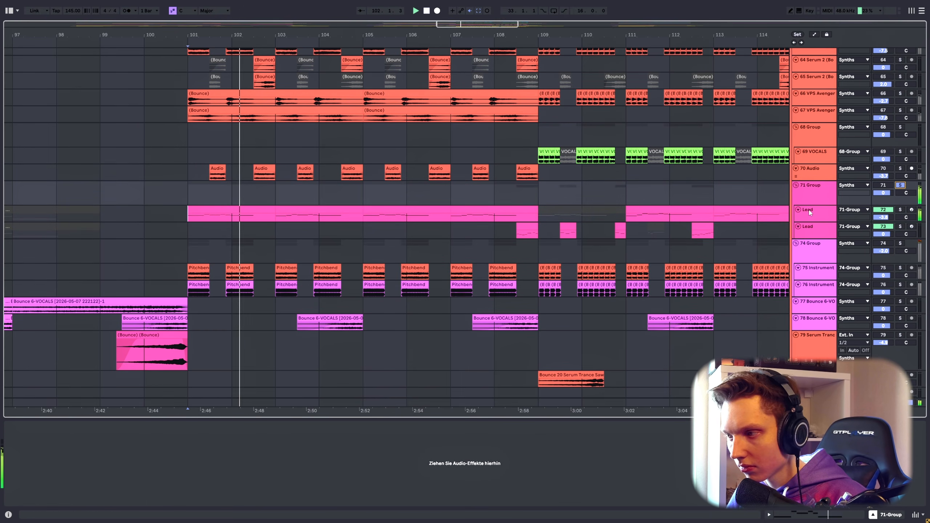
click(814, 210)
key(space)
Open the Lead track's VPS Avenger instrument, view its FB/Width, OTT and Reverb macros, and close it
click(22, 425)
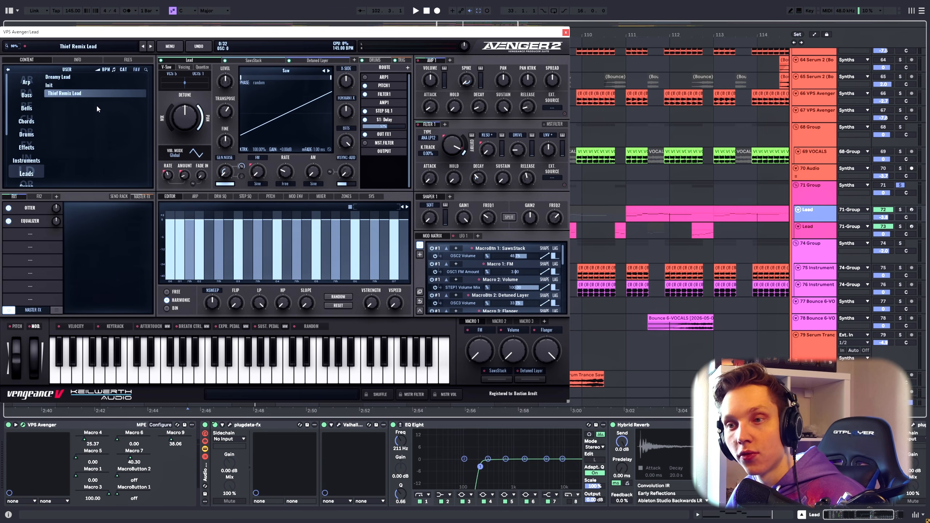
click(497, 321)
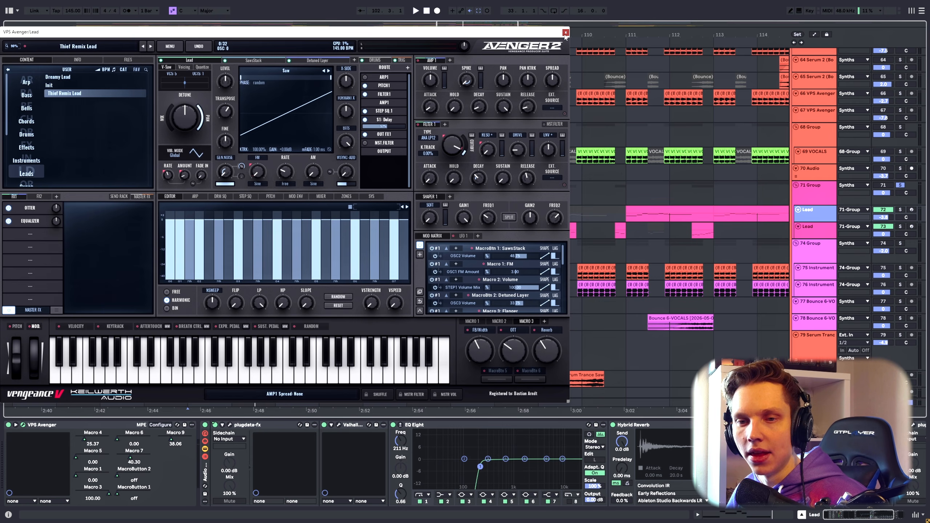
click(566, 32)
Solo the whole Synths group and play it from 101.1.1
scroll(343, 198, up, 5)
scroll(325, 187, down, 3)
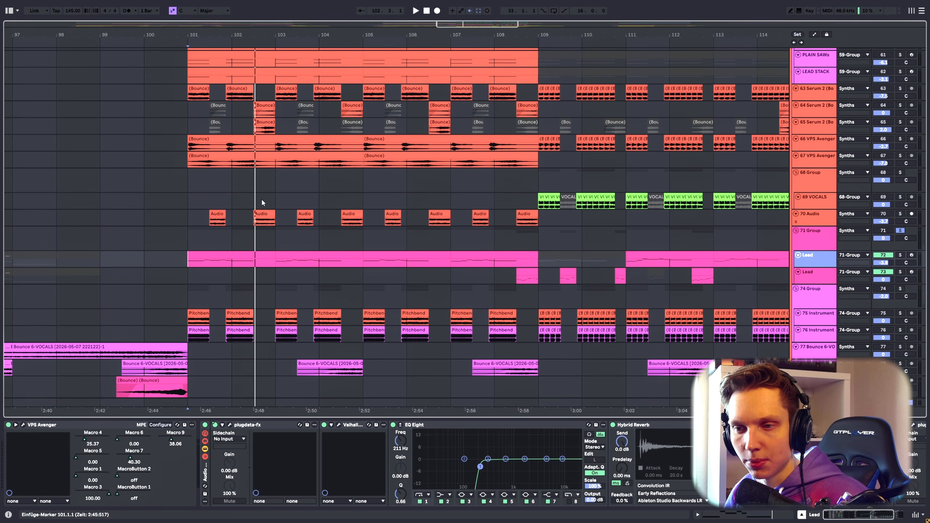
scroll(257, 211, down, 3)
click(184, 180)
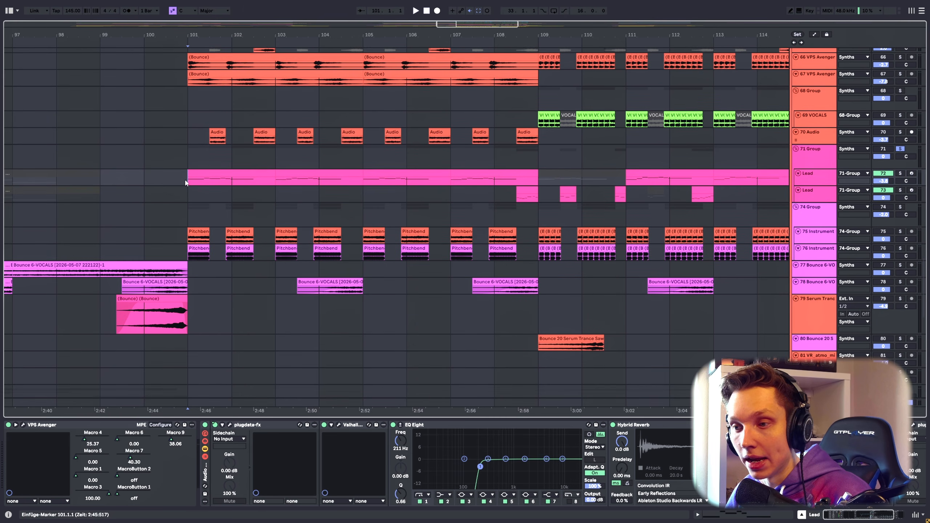
scroll(186, 185, down, 2)
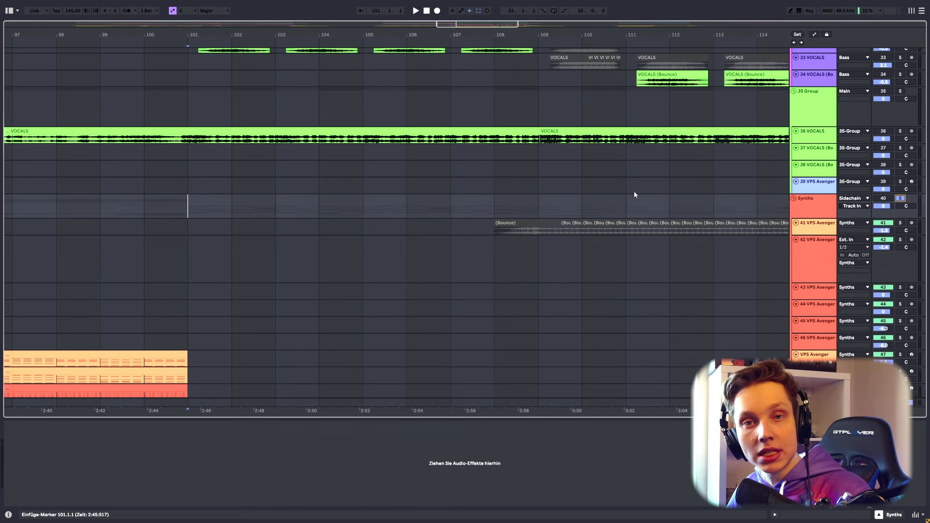
scroll(432, 197, down, 8)
scroll(429, 194, down, 3)
key(space)
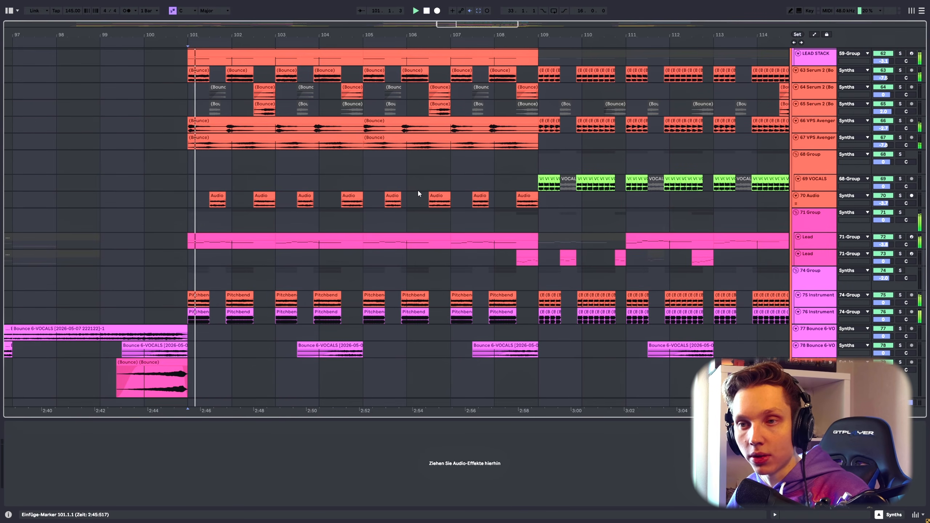
Look through the playing synth layers, then solo the 65 Serum 2 bounce track and play it from 102.3.1
scroll(217, 191, up, 1)
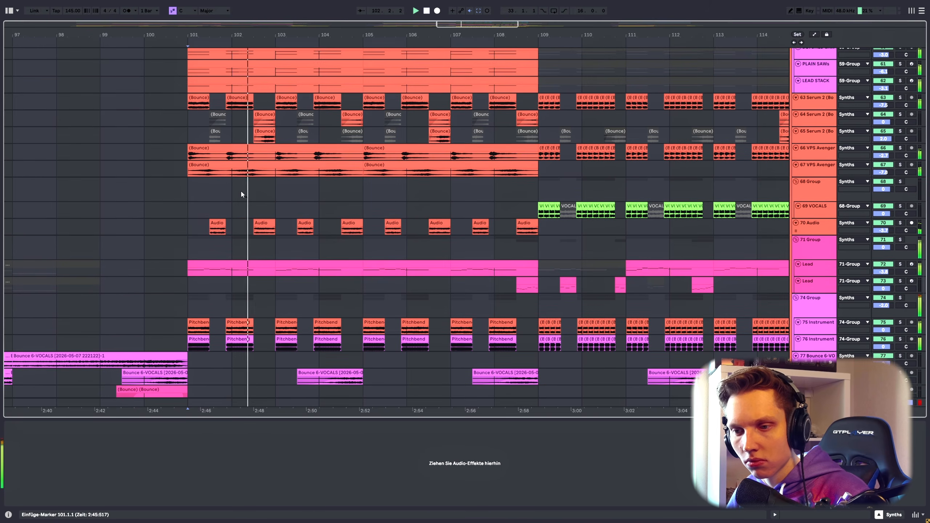
scroll(241, 193, up, 2)
scroll(348, 193, up, 1)
scroll(348, 193, down, 3)
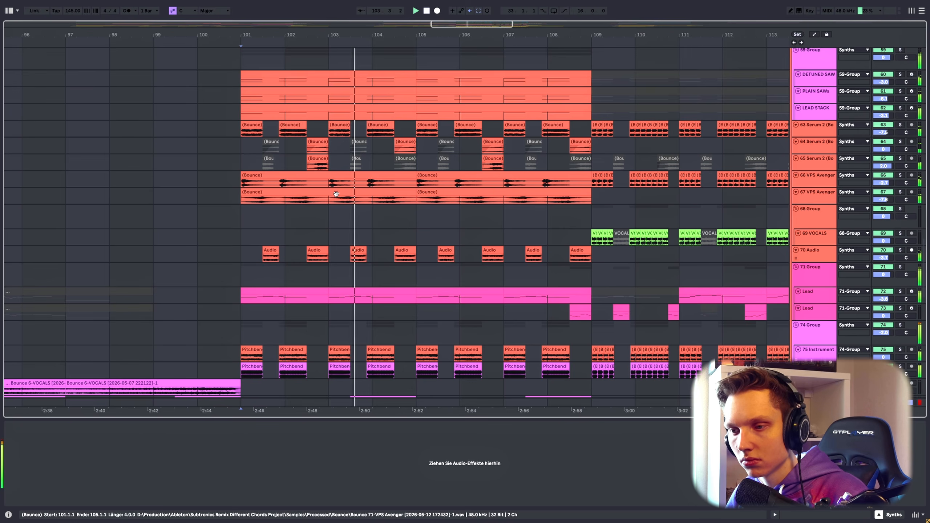
scroll(320, 193, down, 1)
scroll(333, 199, up, 4)
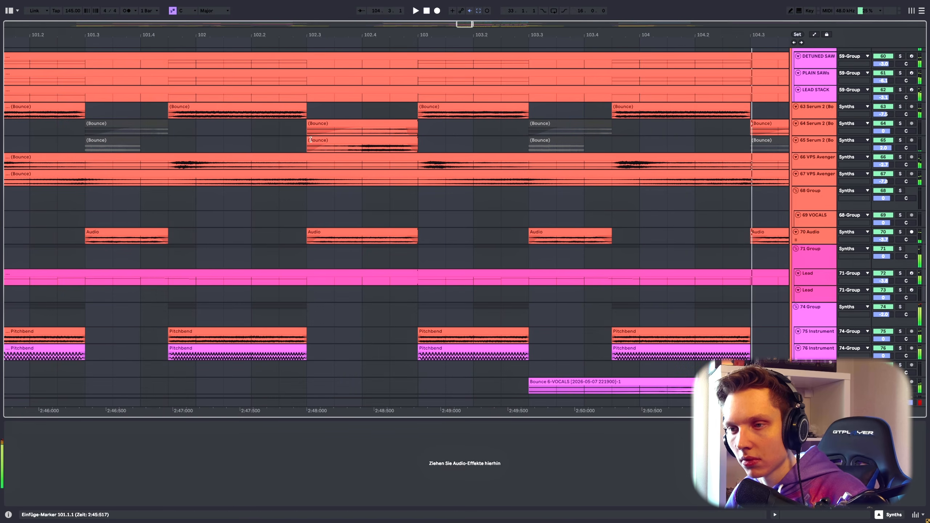
click(347, 135)
click(900, 141)
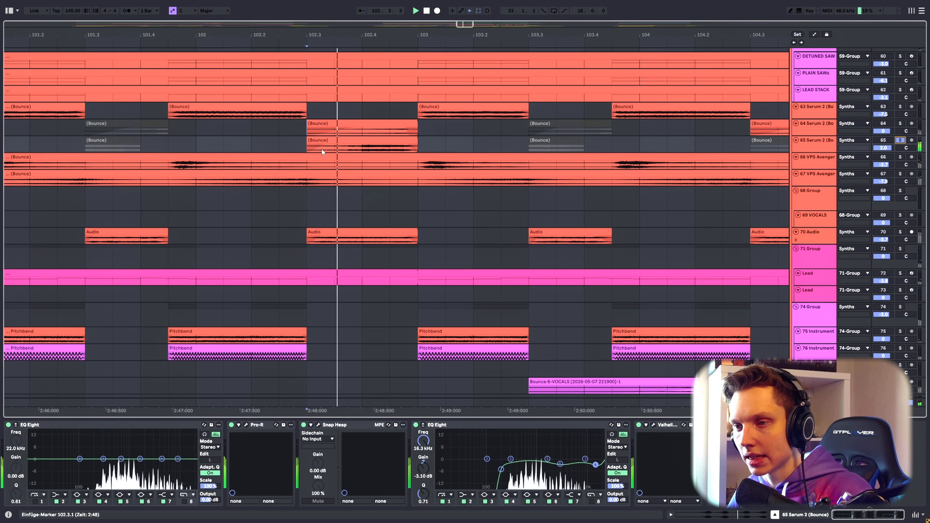
scroll(388, 150, down, 4)
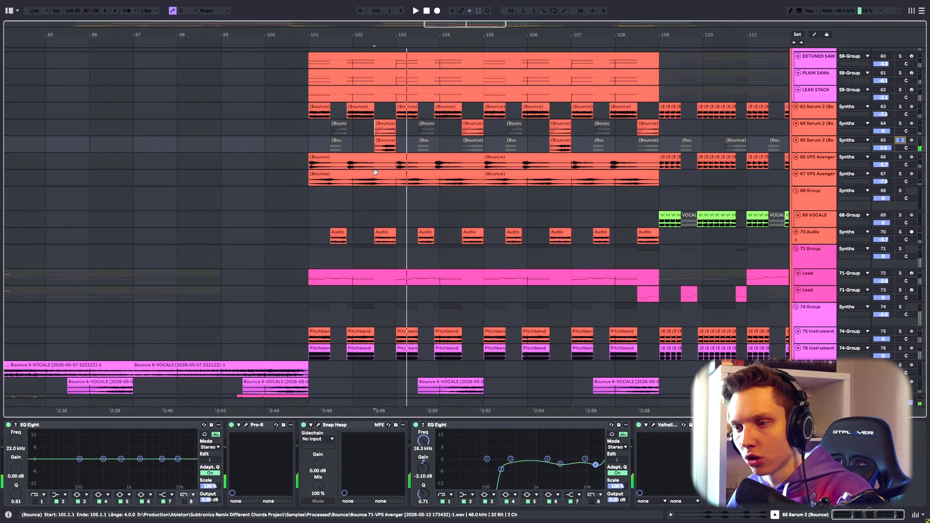
Solo the 70 Audio track, play it from 101.3.1, and select the range from 101.3.1 to 102.3.1
click(331, 238)
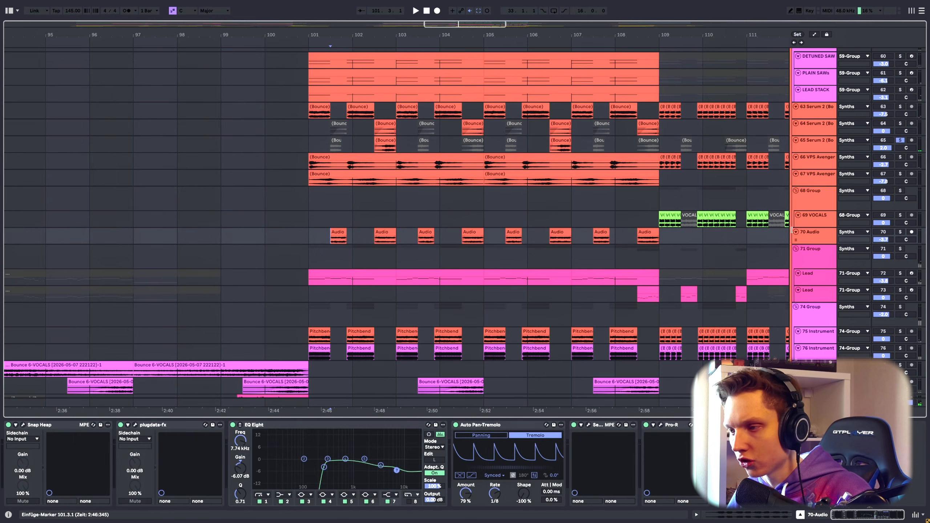
click(900, 233)
scroll(462, 216, up, 2)
key(space)
scroll(445, 220, down, 2)
scroll(416, 238, up, 2)
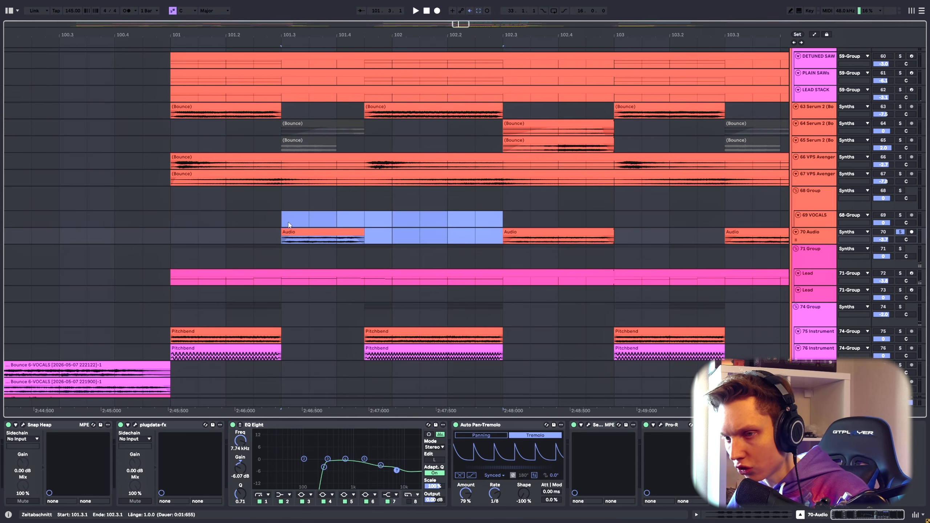
Play the soloed 70 Audio track from 102.3.1
scroll(285, 229, down, 4)
scroll(298, 224, up, 4)
click(307, 224)
key(space)
scroll(308, 224, down, 4)
scroll(347, 225, up, 3)
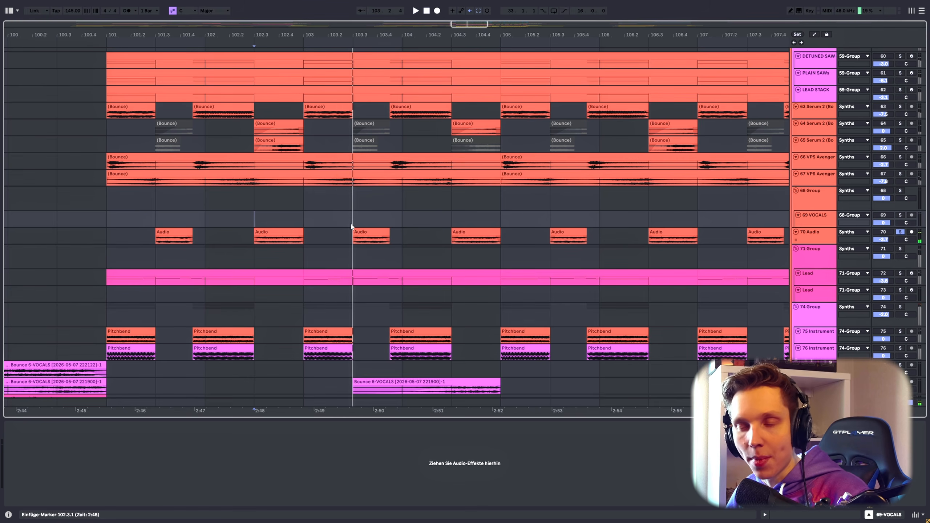
Select the 70 Audio clips across the first half of the drop, from 101.3.1 to 109.1.1
scroll(352, 225, down, 2)
drag(266, 237, 599, 235)
scroll(375, 224, down, 2)
scroll(469, 225, up, 2)
scroll(550, 216, up, 3)
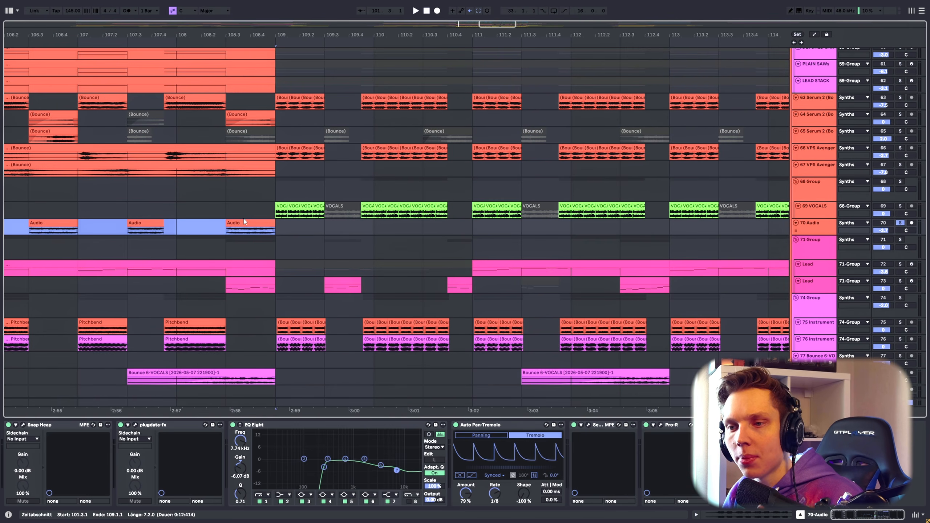
scroll(338, 232, up, 1)
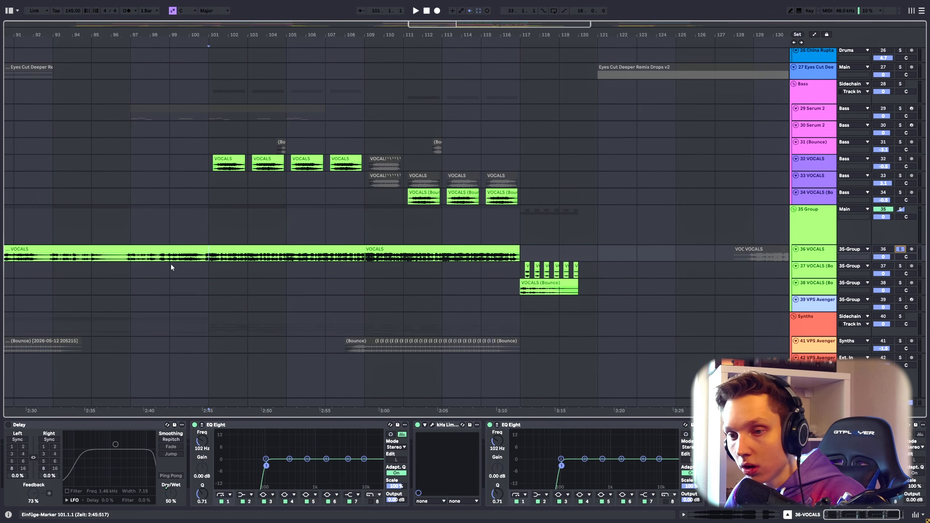
Play the soloed 36 VOCALS track from 101.1.1
key(space)
scroll(257, 253, up, 3)
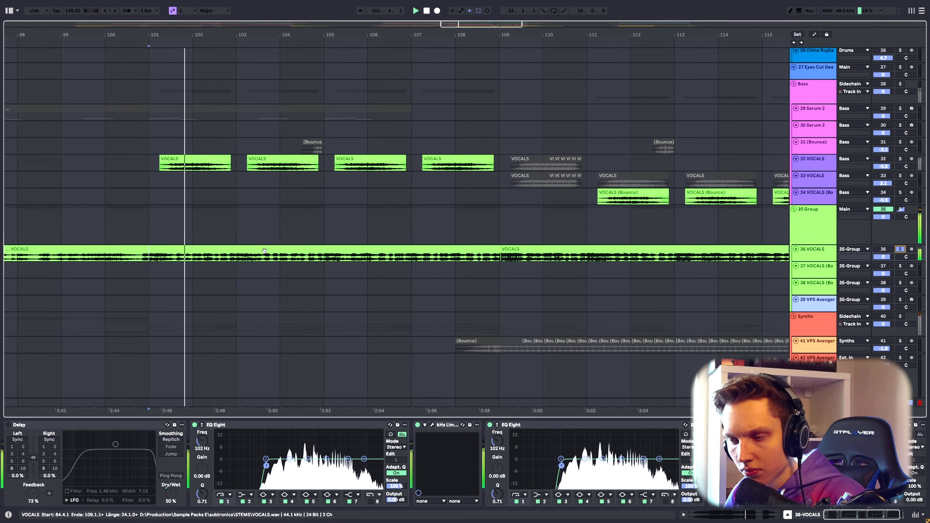
scroll(178, 230, up, 3)
scroll(266, 237, down, 3)
key(space)
Select 98.1.1 to 101.1.1 on the 36 VOCALS track and play that buildup passage
scroll(265, 242, up, 3)
shift+click(270, 313)
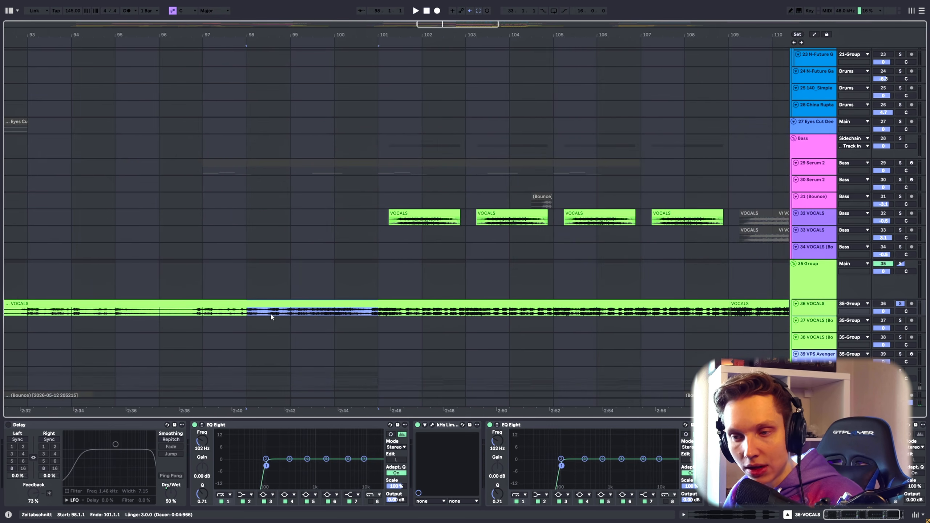
key(space)
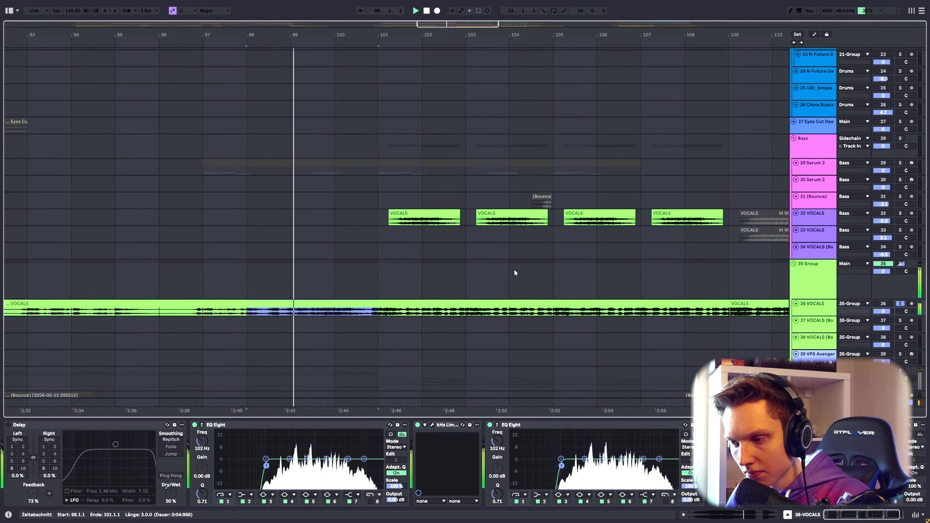
Solo the 32 VOCALS track in the Bass group and play it from 101.2.1
click(387, 221)
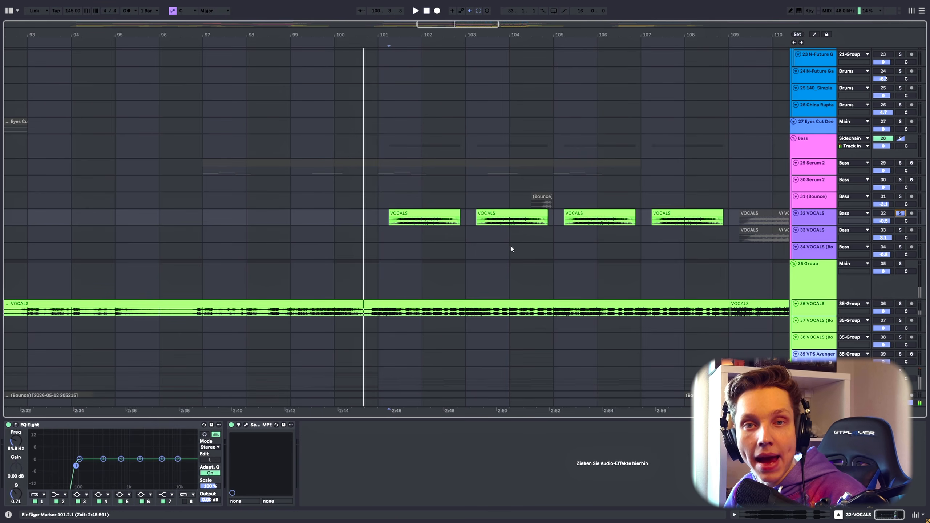
scroll(446, 244, down, 2)
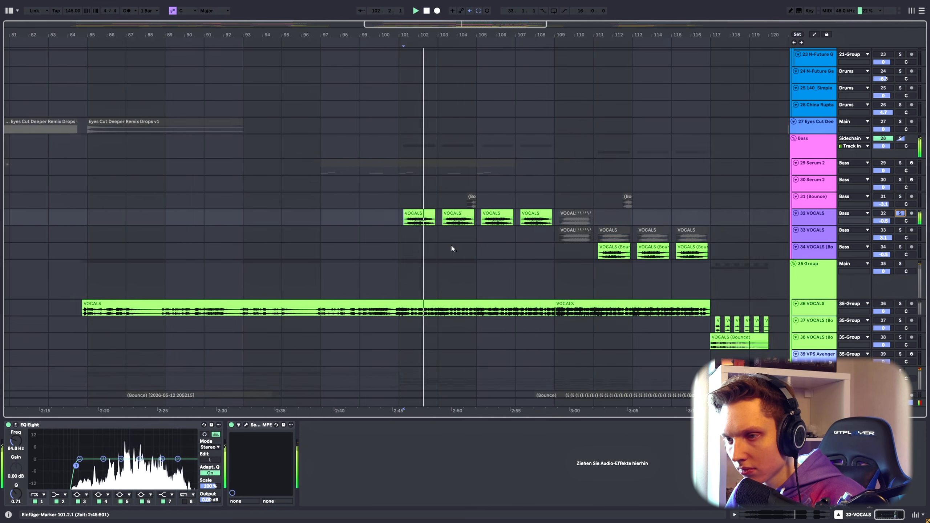
scroll(437, 236, up, 2)
scroll(407, 242, down, 2)
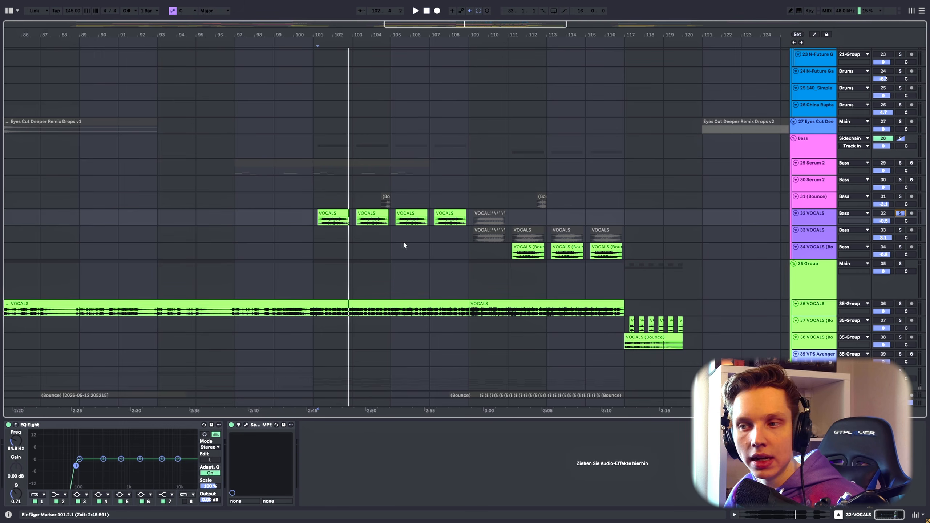
scroll(511, 254, up, 2)
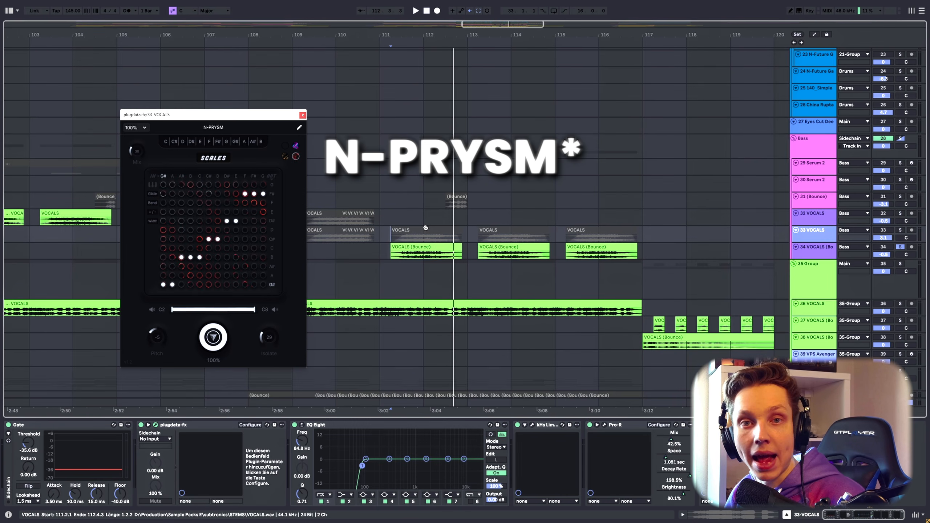
Play the soloed 34 VOCALS bounce from 111.2.1
click(405, 289)
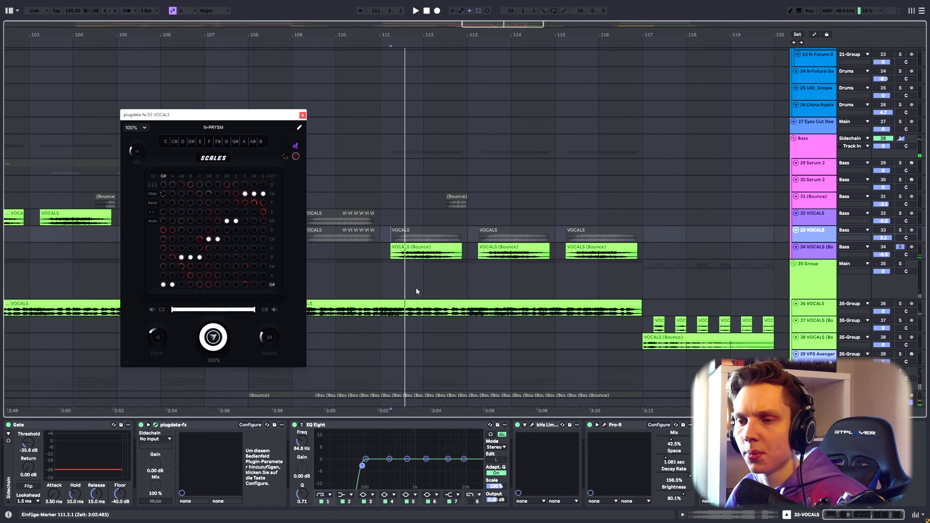
click(394, 256)
key(space)
scroll(590, 254, down, 1)
scroll(587, 256, down, 8)
key(space)
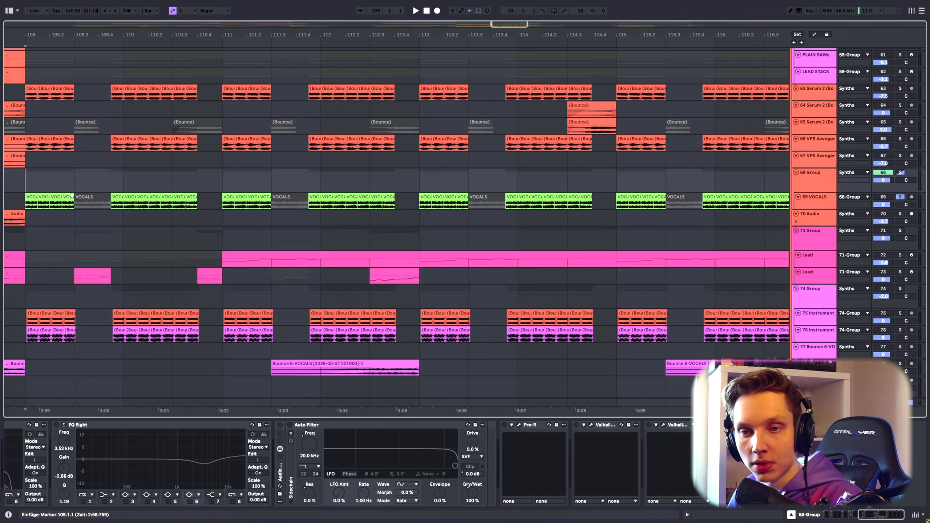
Play the soloed 69 VOCALS clips from 109.1.1, then turn on the 68 Group's Snap Heap and view its Limiter
key(space)
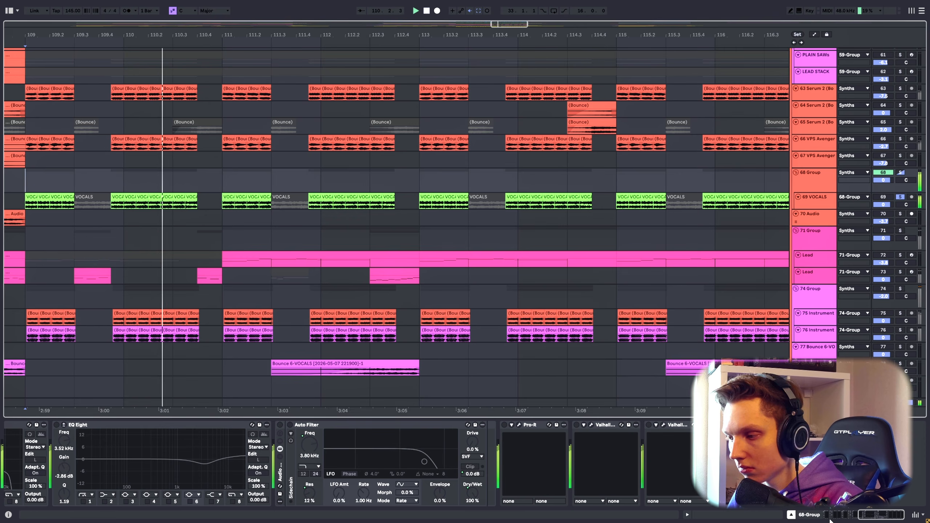
drag(869, 517, 835, 516)
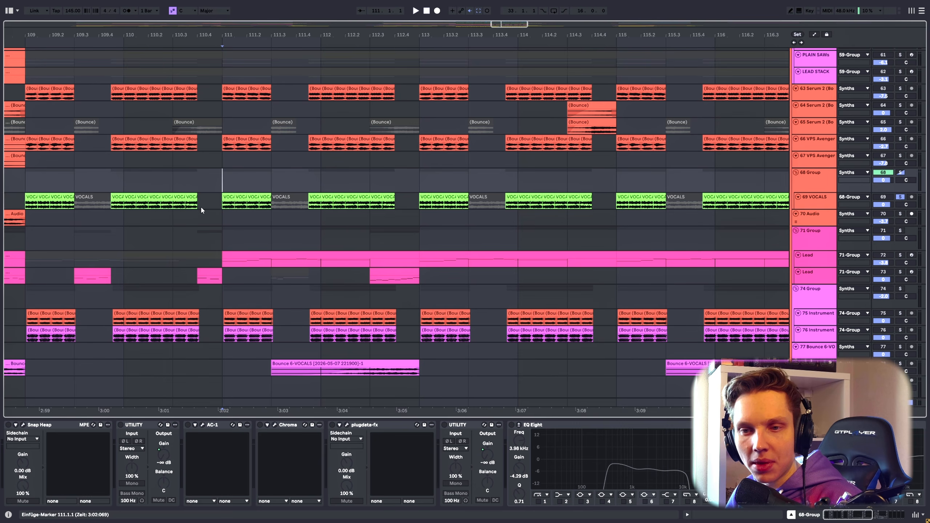
click(22, 425)
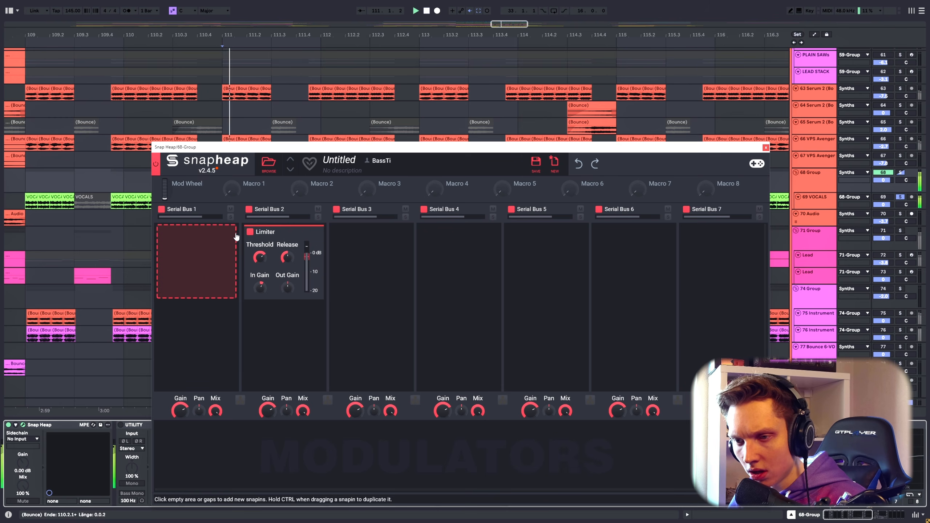
click(765, 148)
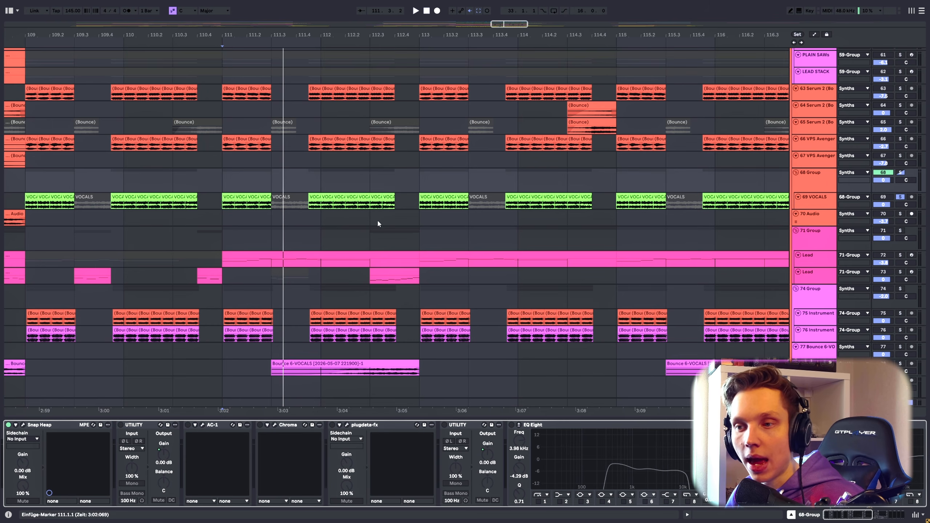
key(space)
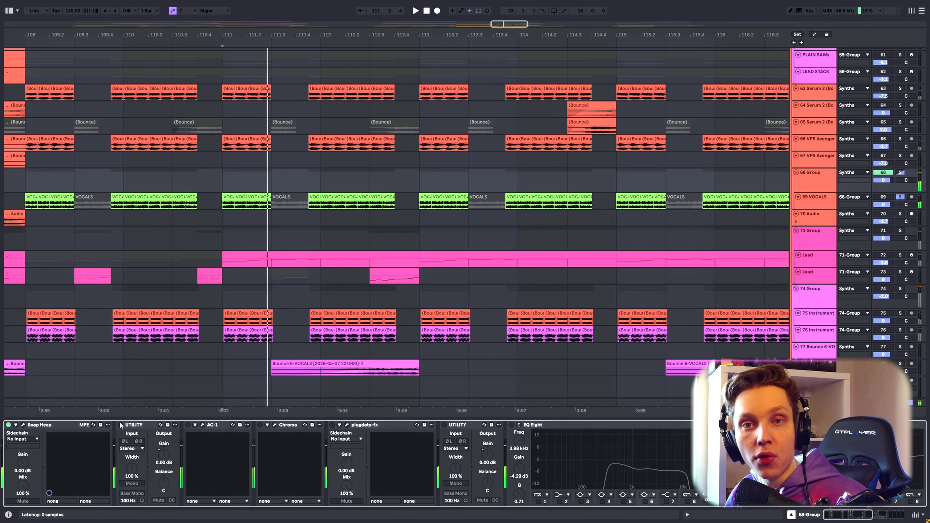
Turn on the 68 Group's first Utility and examine its gain automation over the vocal chops from bar 111
key(space)
right_click(161, 454)
click(176, 395)
scroll(293, 227, up, 3)
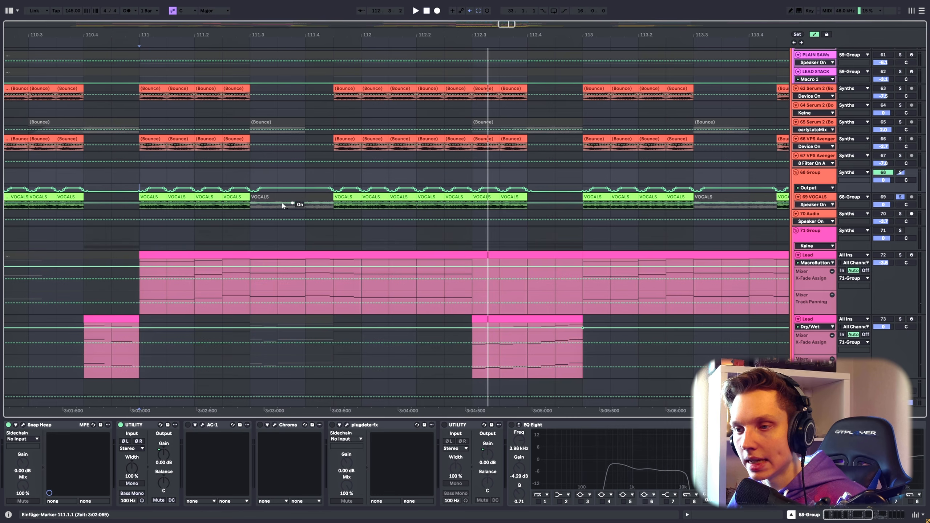
scroll(337, 194, up, 1)
scroll(343, 201, up, 3)
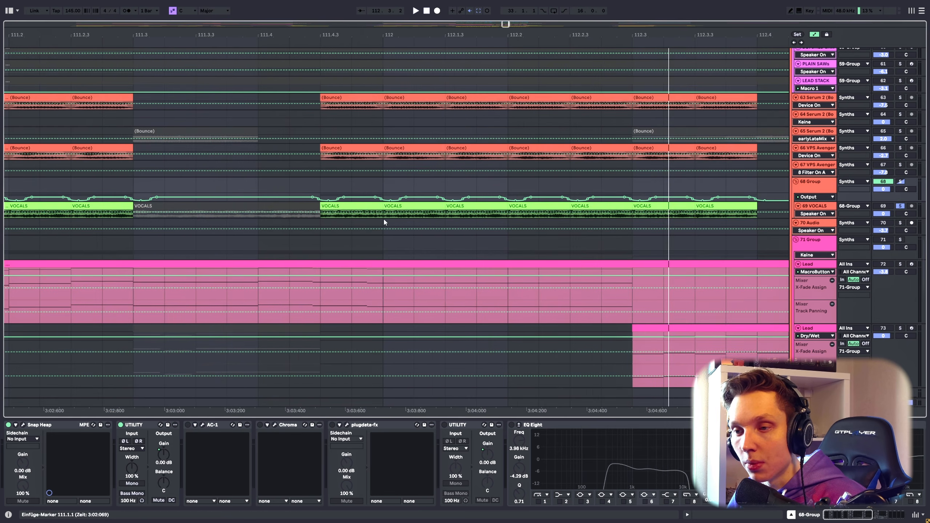
scroll(351, 221, down, 3)
Turn on the 68 Group's AC-1 and open it while playing the vocal chops from 111.1.1
key(space)
click(188, 425)
click(202, 425)
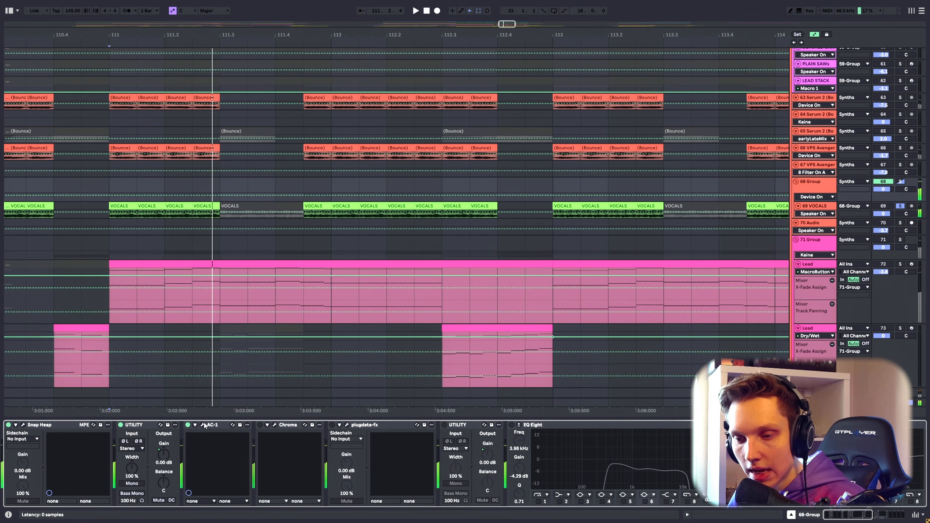
key(space)
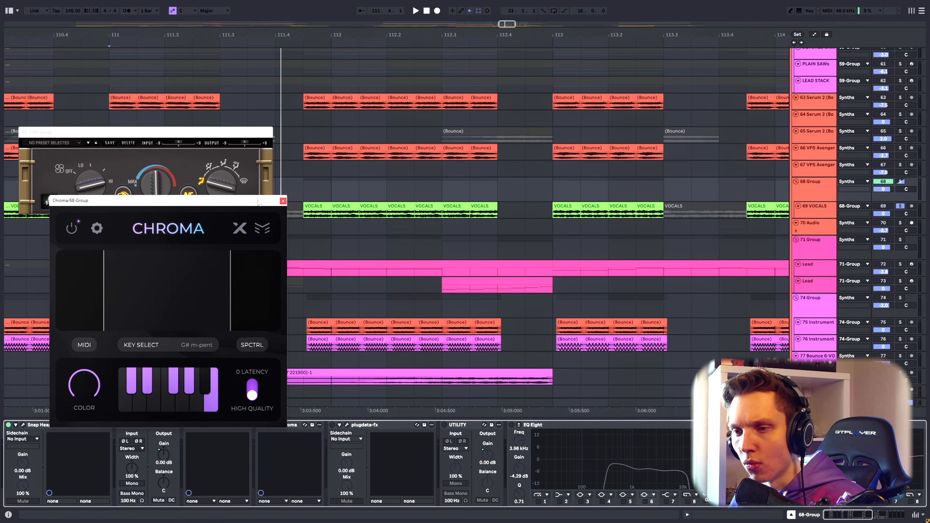
Play the vocal chops from 111.4.3 through Chroma, view its spectral Morph settings, and close the plugin
click(303, 192)
key(space)
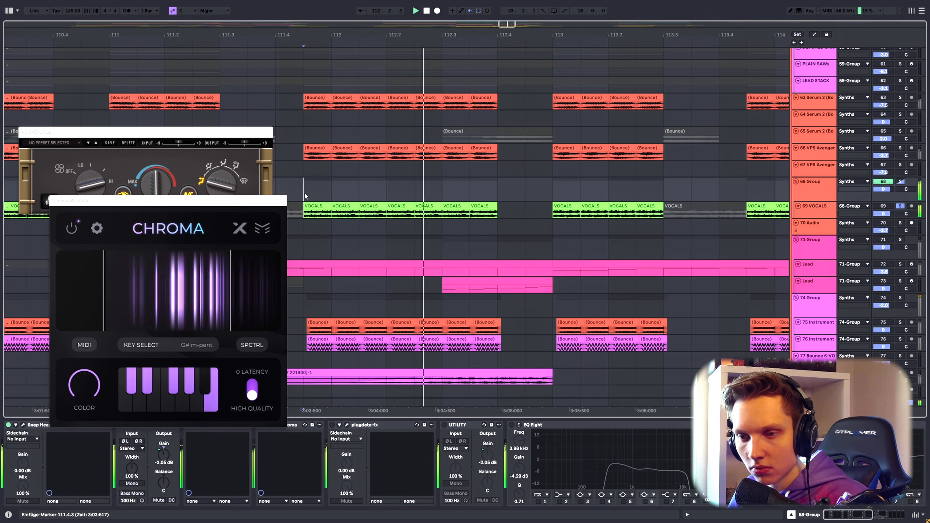
click(252, 345)
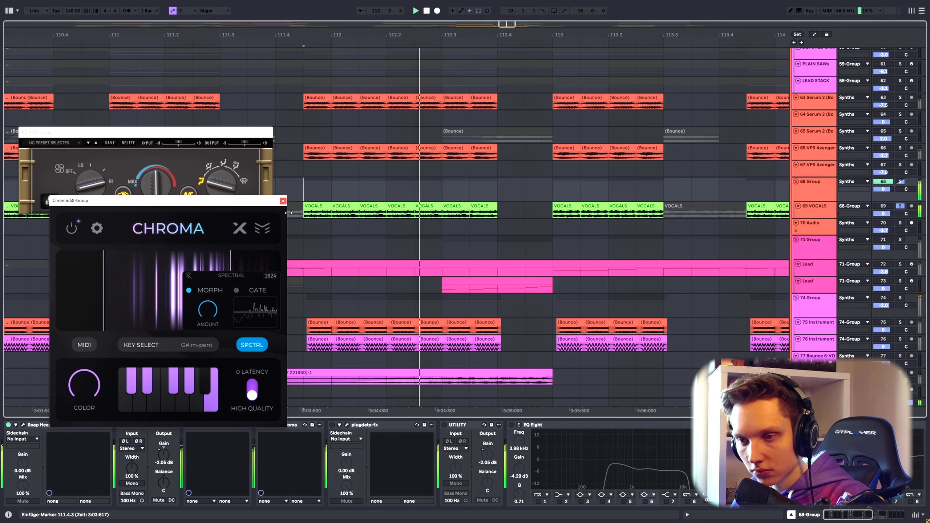
click(283, 201)
Turn on the 68 Group's plugdata-fx, open its Spec Comp patch, and play the vocal chops through it
click(332, 425)
click(346, 425)
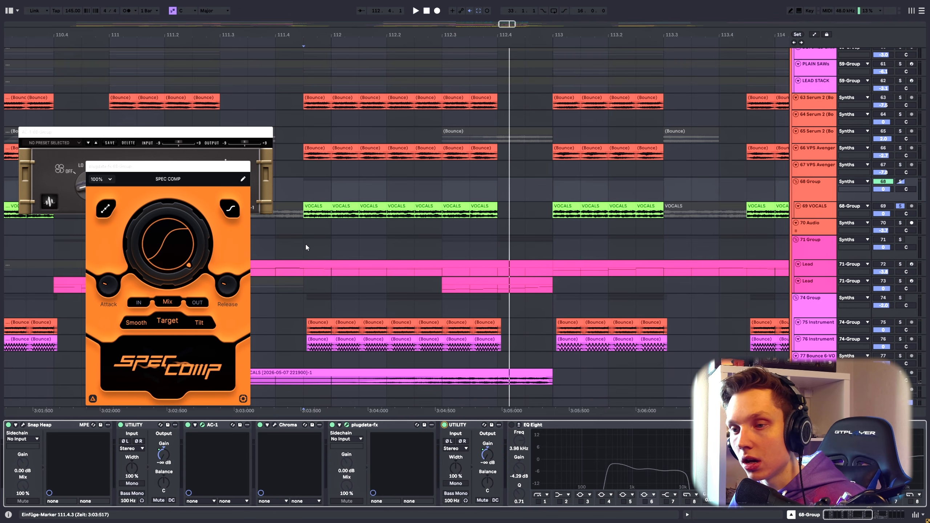
key(space)
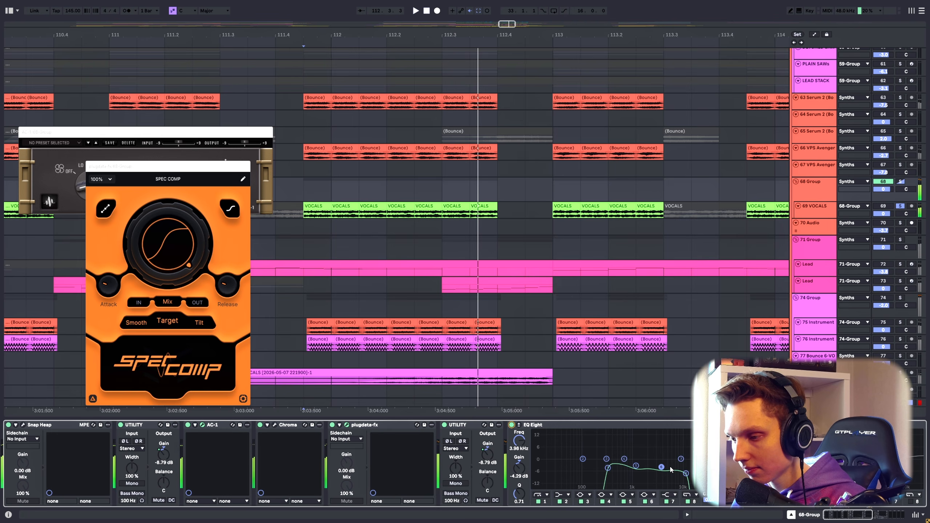
View the 68 Group's EQ Eight and Auto Filter devices, open Pro-R, and play the chops from 111.4.3
mouse_move(858, 515)
mouse_down()
mouse_move(871, 515)
mouse_move(862, 514)
mouse_up()
click(522, 425)
click(495, 423)
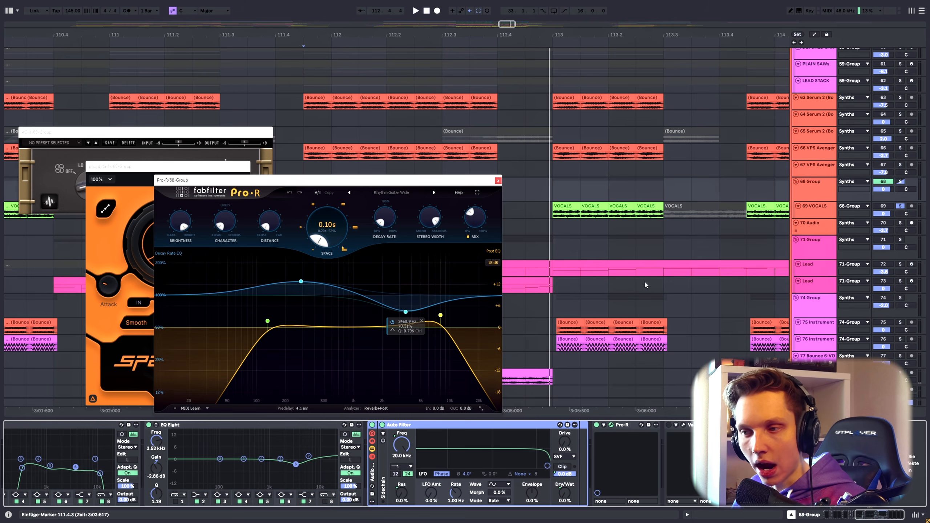
key(space)
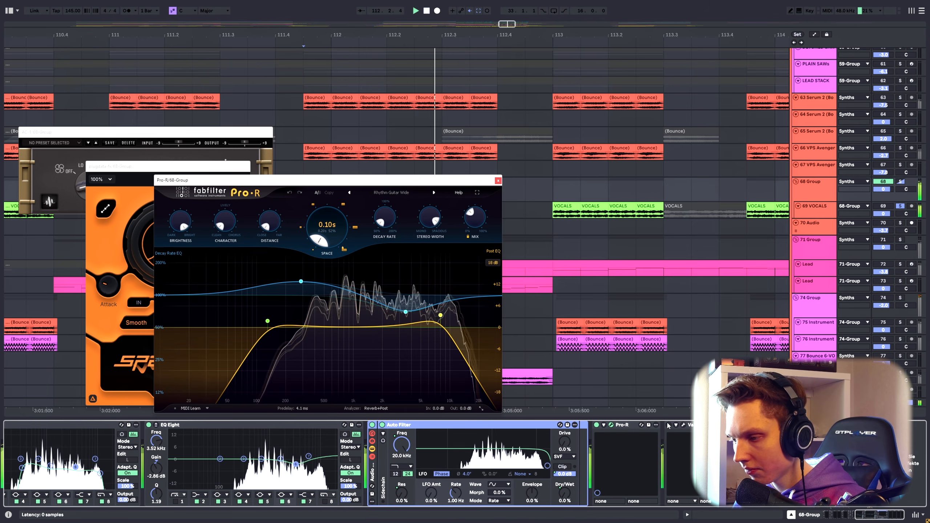
Open the 68 Group's ValhallaSupermassive and ValhallaRoom reverbs and play the vocal chops through them
click(682, 425)
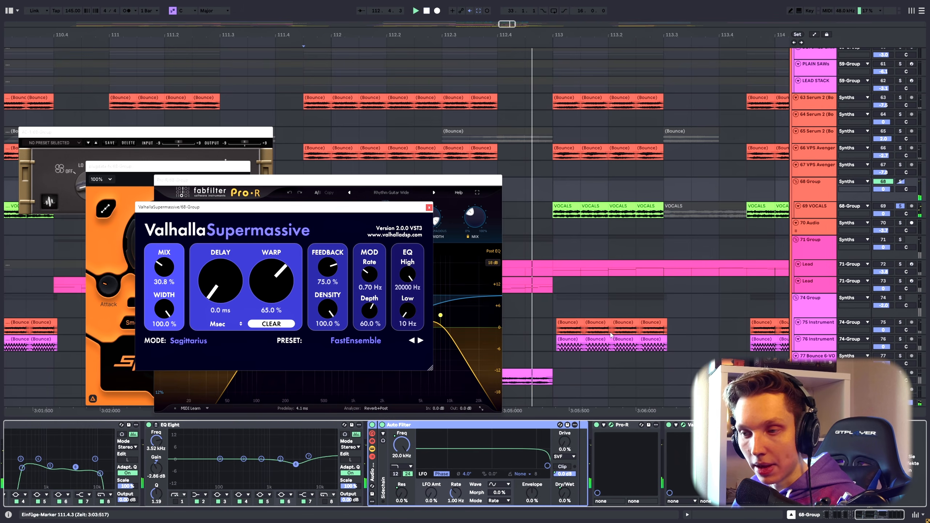
click(755, 425)
key(space)
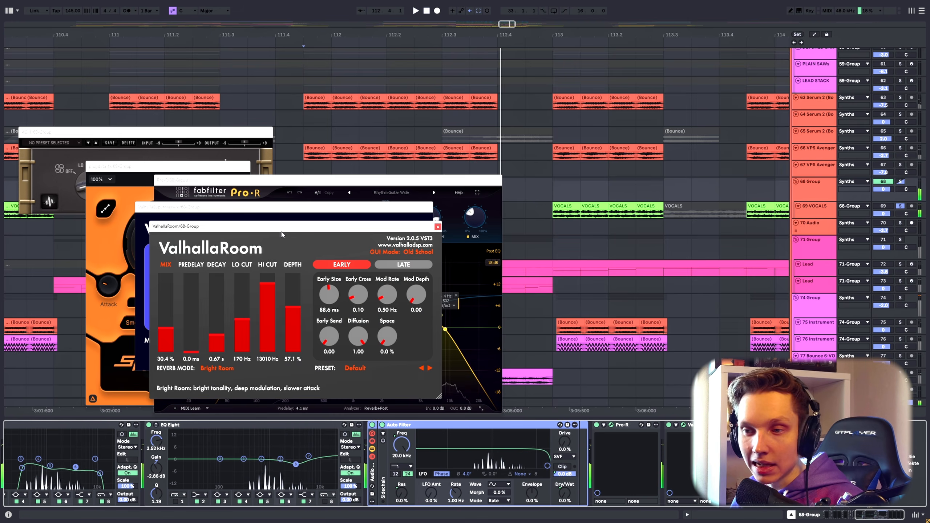
key(space)
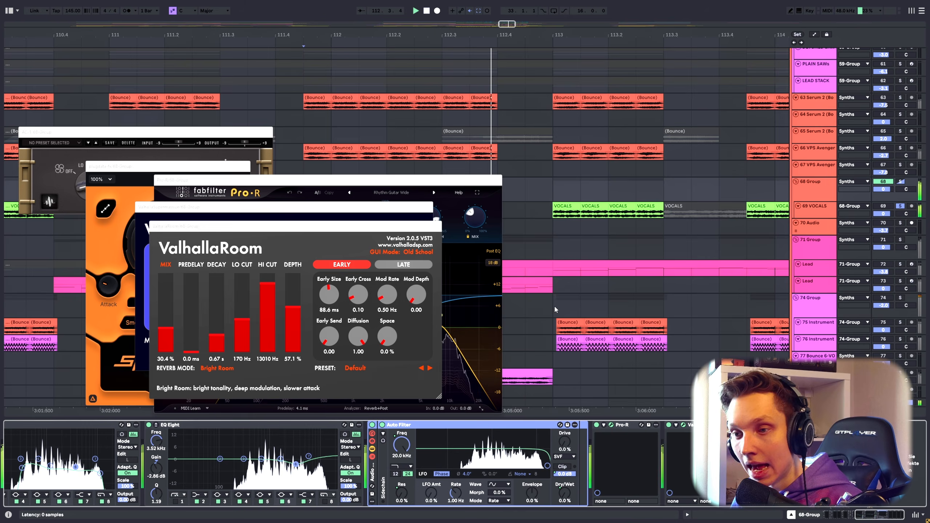
Open the 68 Group's SerumFX with its Hyper/Dimension effect and play the vocal chops through it
click(827, 425)
key(space)
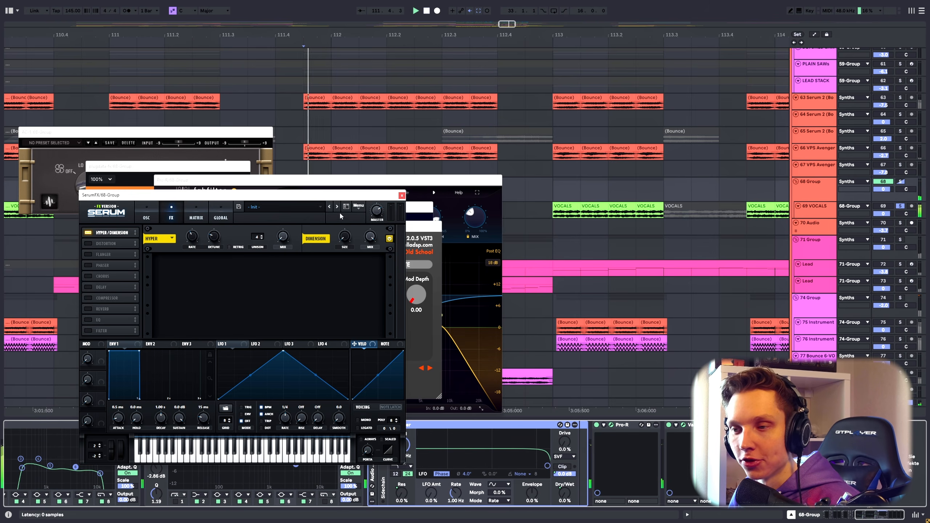
key(space)
Close the Pro-R, ValhallaRoom, ValhallaSupermassive and SerumFX windows
click(498, 181)
click(438, 226)
click(429, 207)
click(402, 197)
Unsolo the 69 VOCALS track and play the full mix from 109.1.1
scroll(516, 223, down, 5)
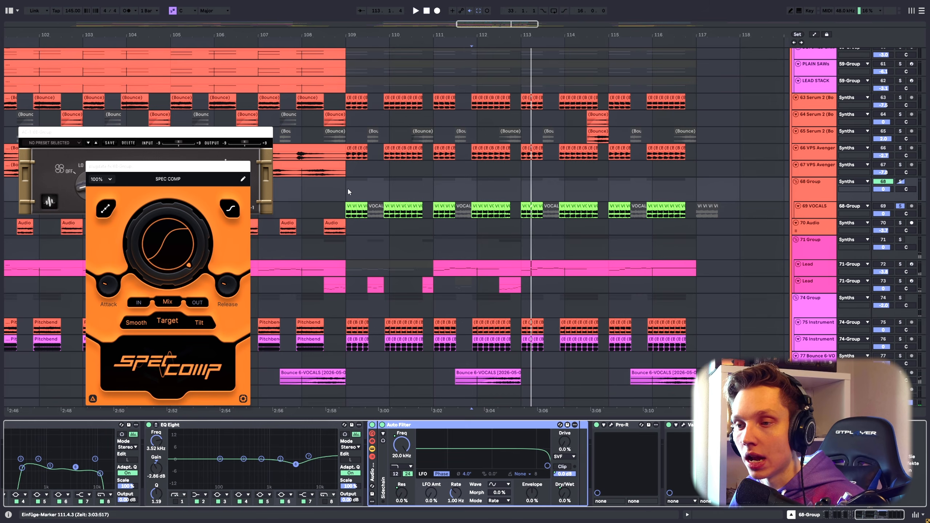
click(348, 191)
click(900, 207)
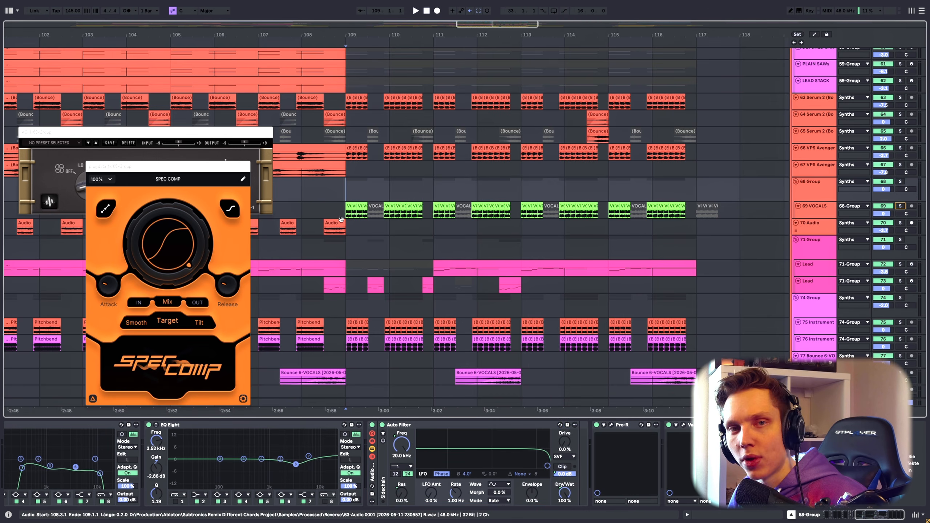
key(space)
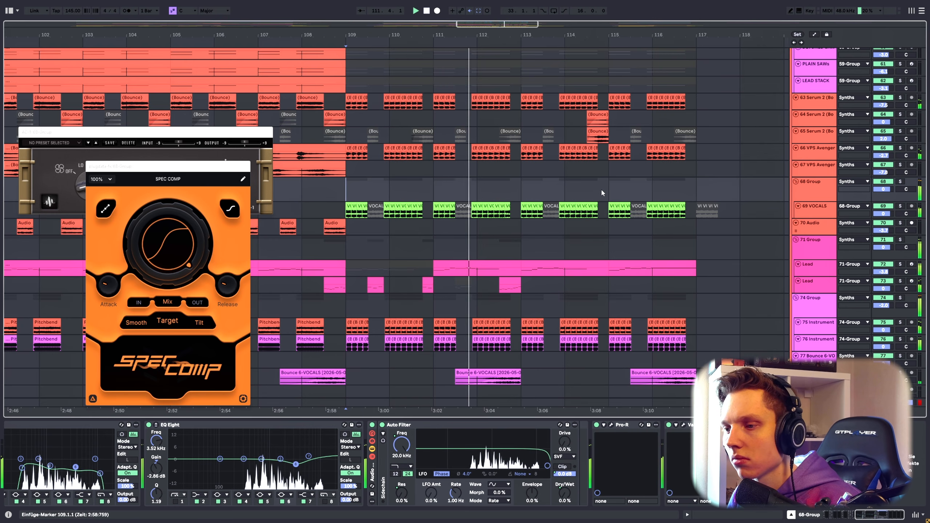
scroll(601, 189, down, 3)
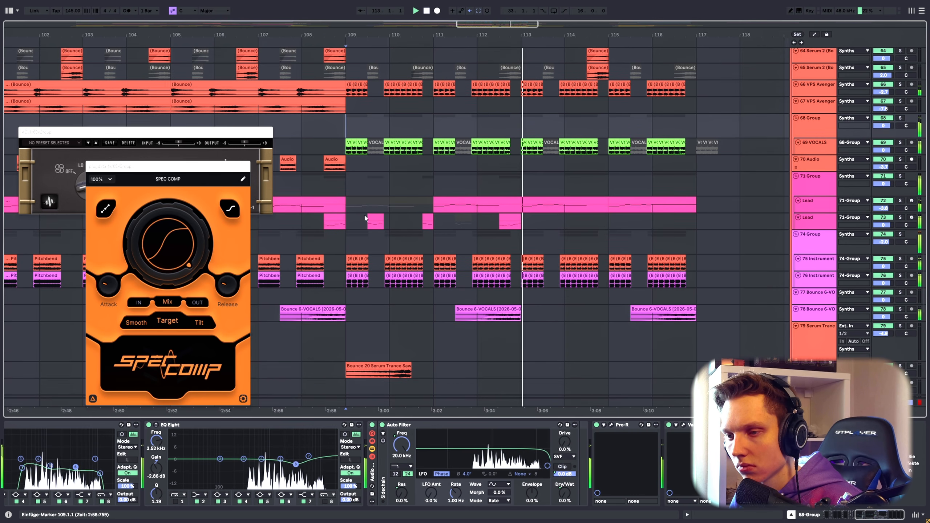
Solo the 73 Lead track and play its short clips before bar 111 and from 112.3.1
click(499, 225)
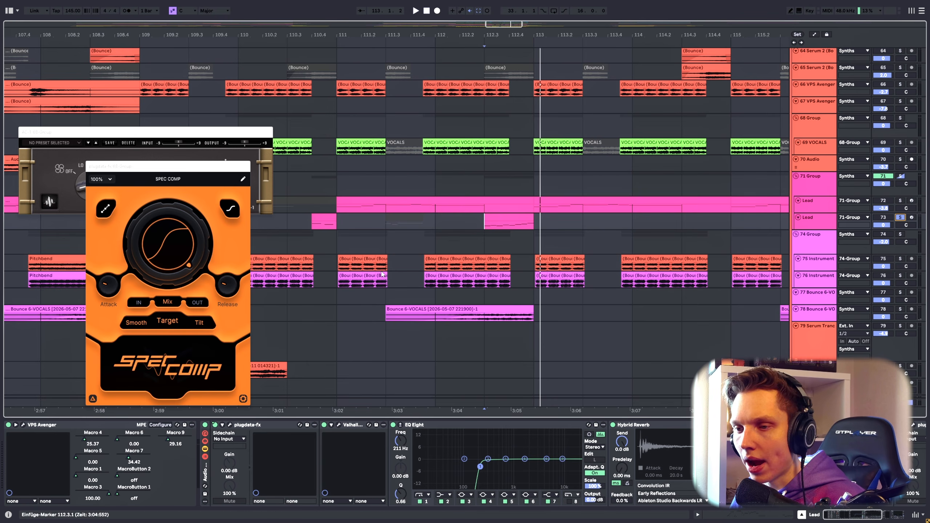
scroll(564, 246, down, 4)
click(393, 225)
key(space)
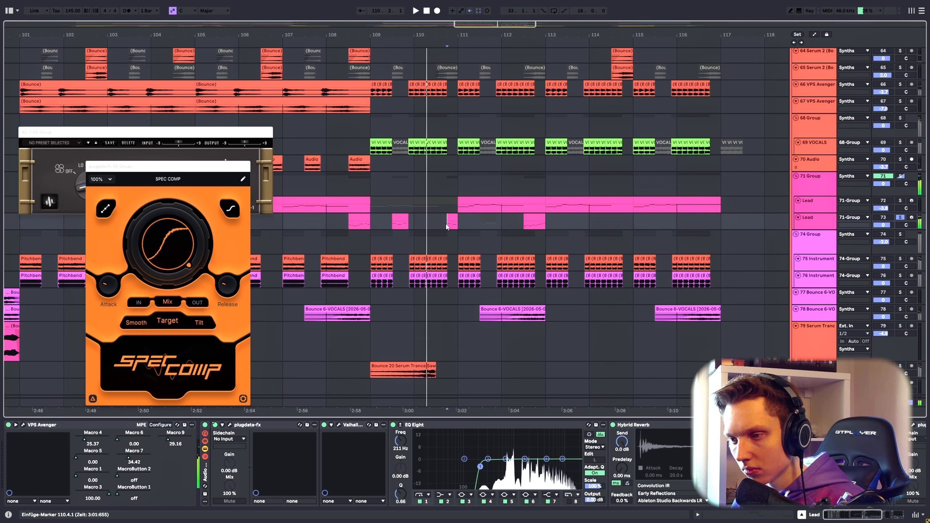
key(space)
click(524, 227)
key(space)
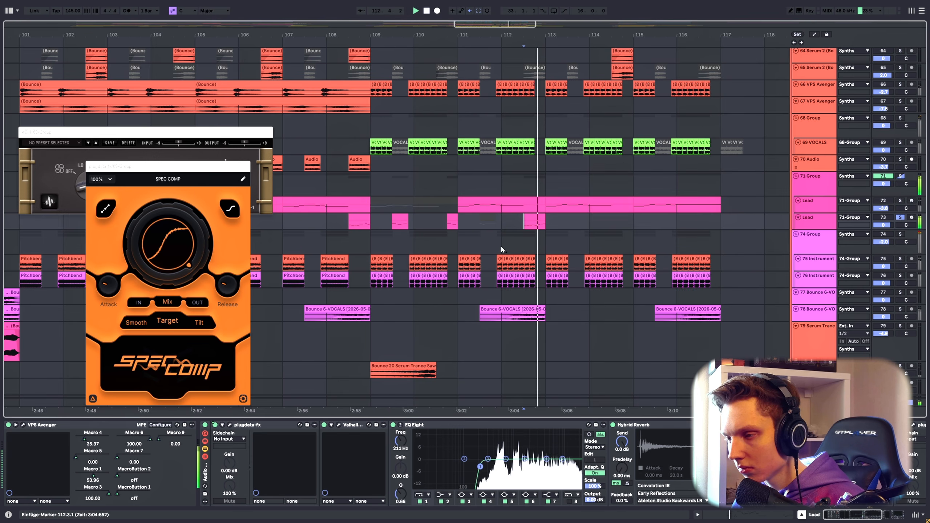
Solo the Samples group and play its effects and background layers from 101.1.1
scroll(502, 250, down, 4)
scroll(510, 242, down, 5)
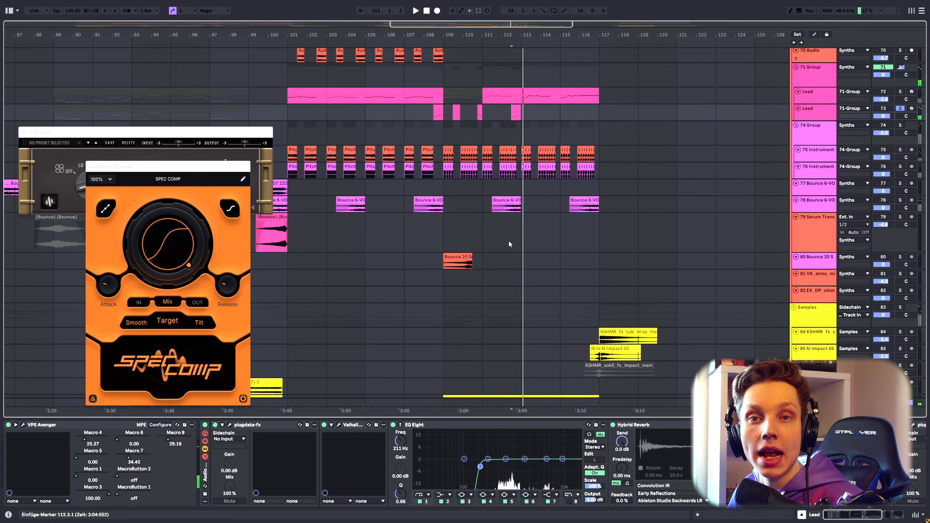
scroll(507, 244, down, 5)
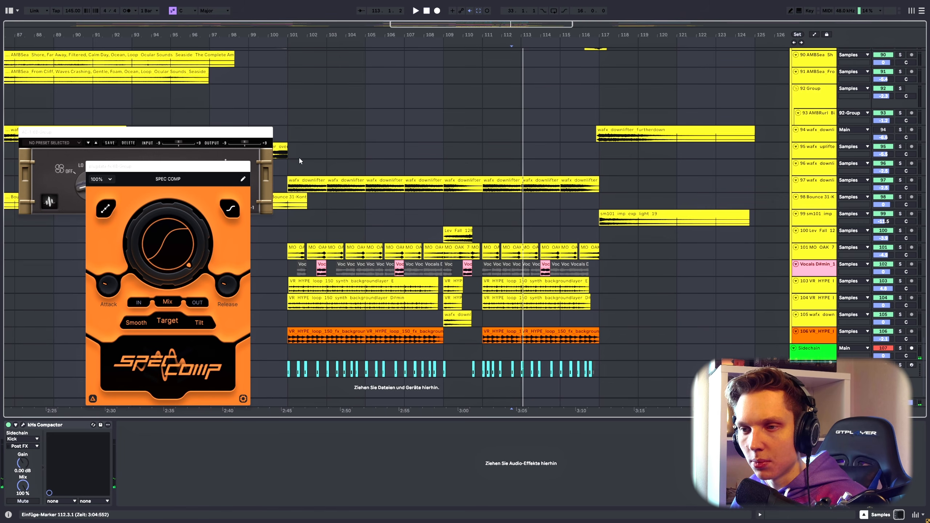
click(288, 117)
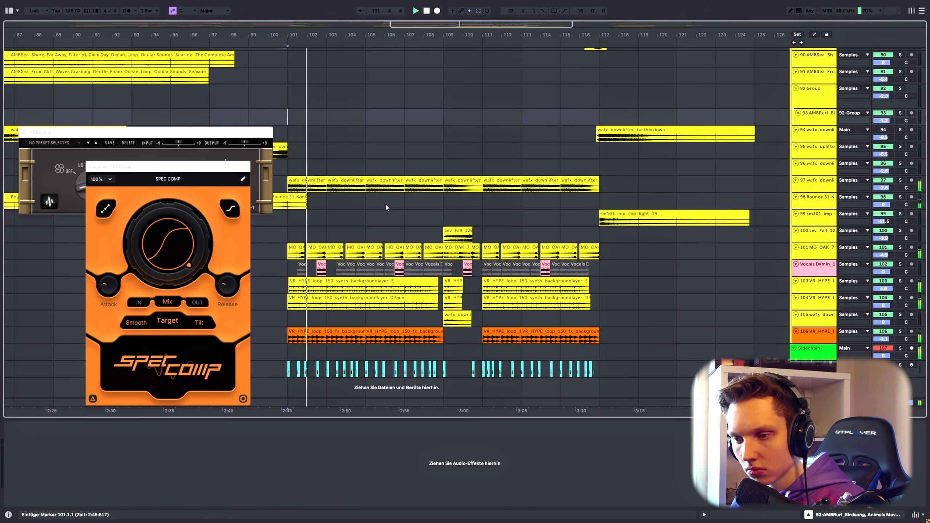
scroll(388, 206, up, 2)
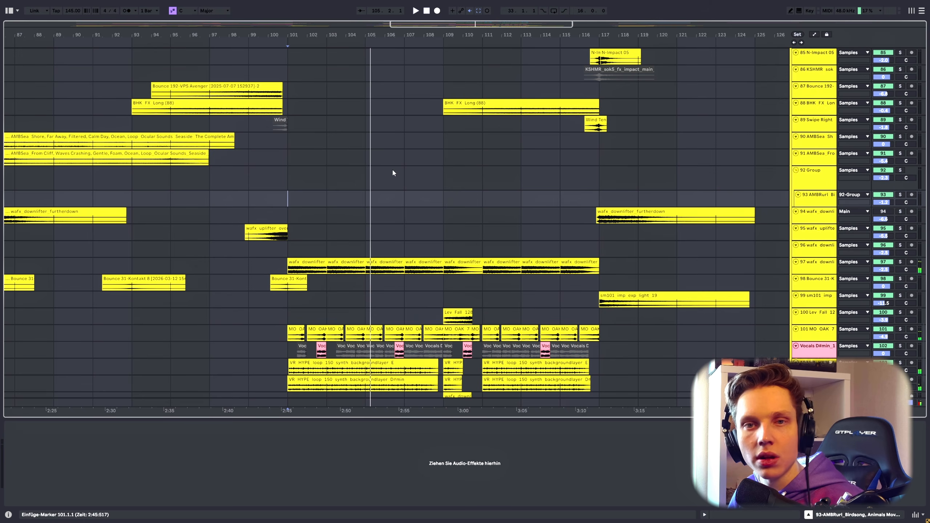
Return to the full mix and play the garage-style drop from 137.1.1
scroll(393, 170, up, 20)
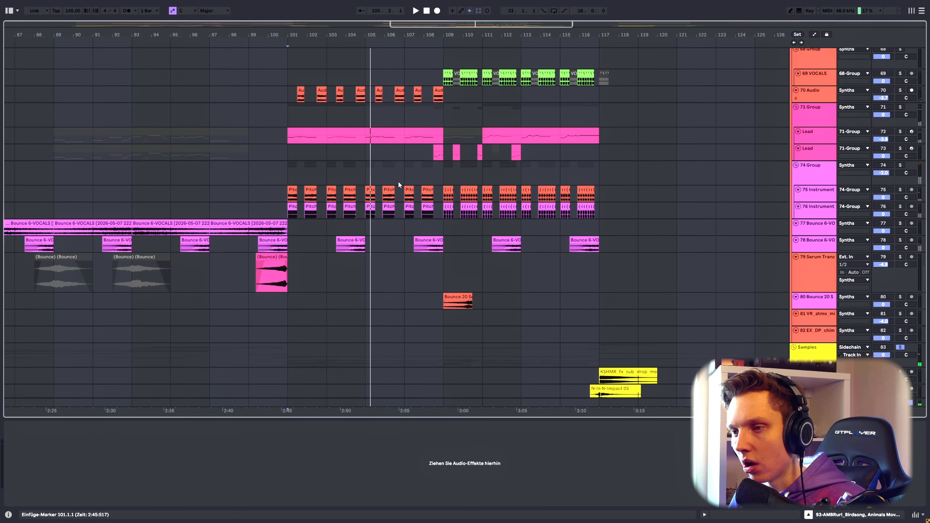
scroll(396, 185, up, 18)
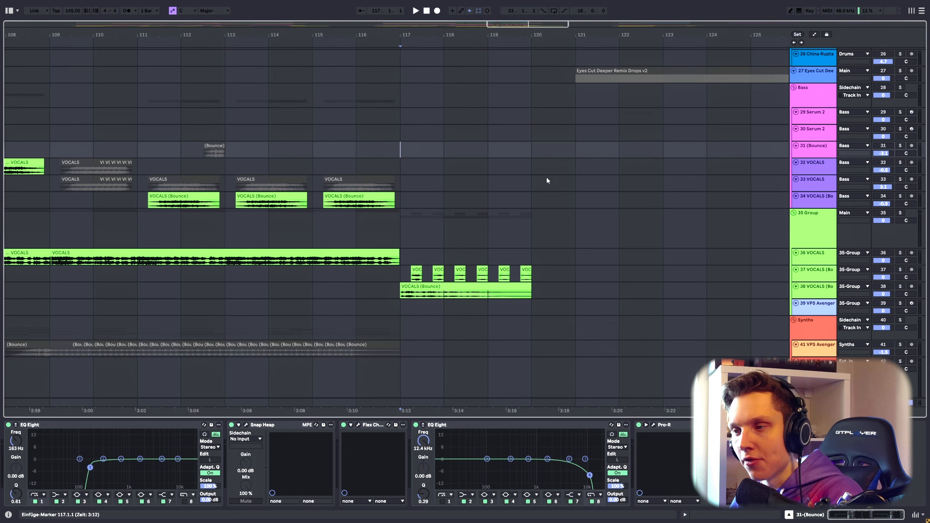
scroll(437, 191, up, 5)
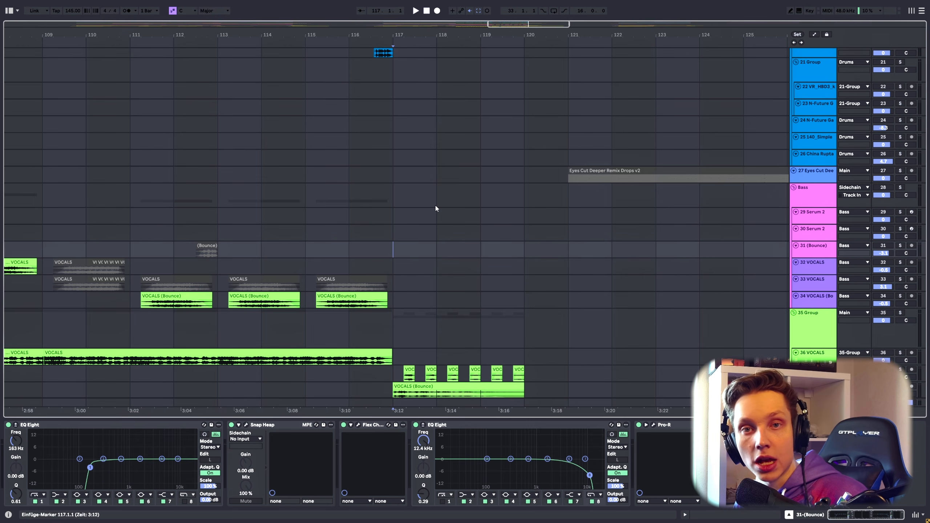
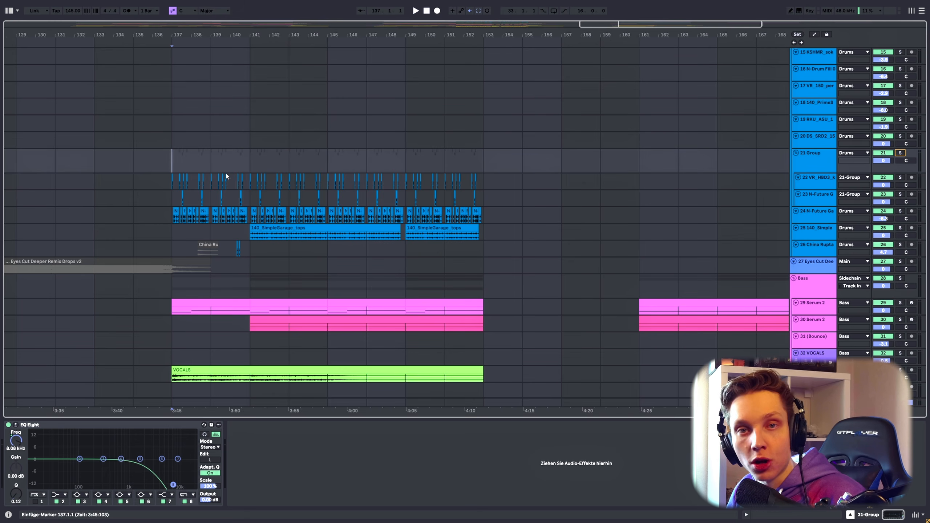
key(space)
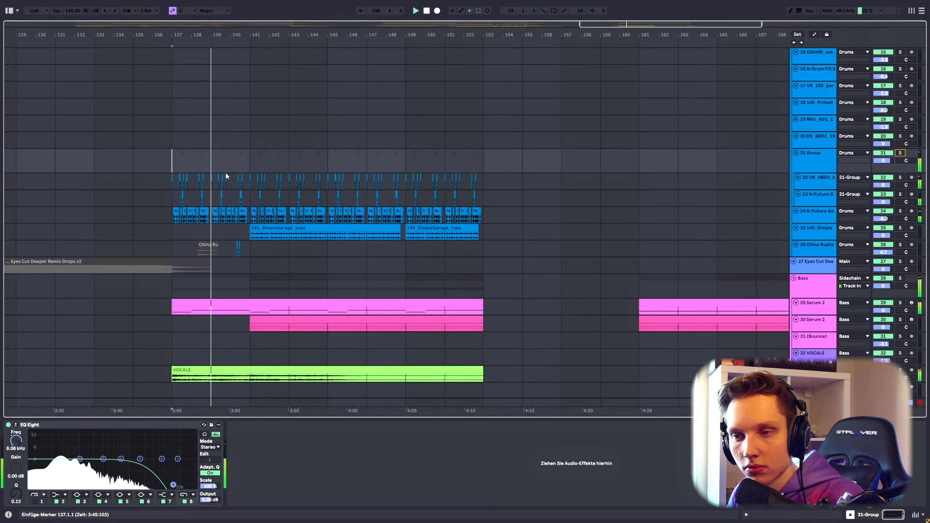
key(space)
Highlight bar 141 of the 21 Group drums, solo the 22 kick track and play it from 137.1.1
scroll(396, 178, up, 4)
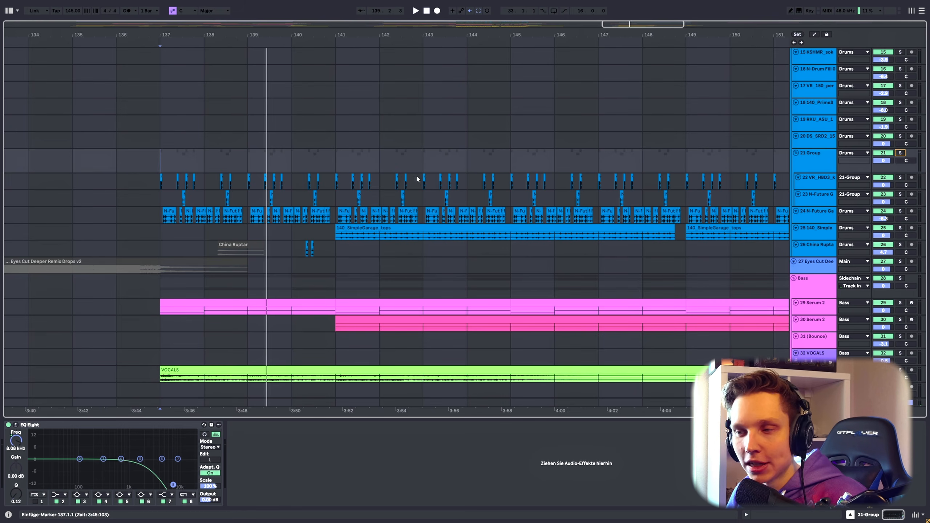
drag(333, 162, 362, 162)
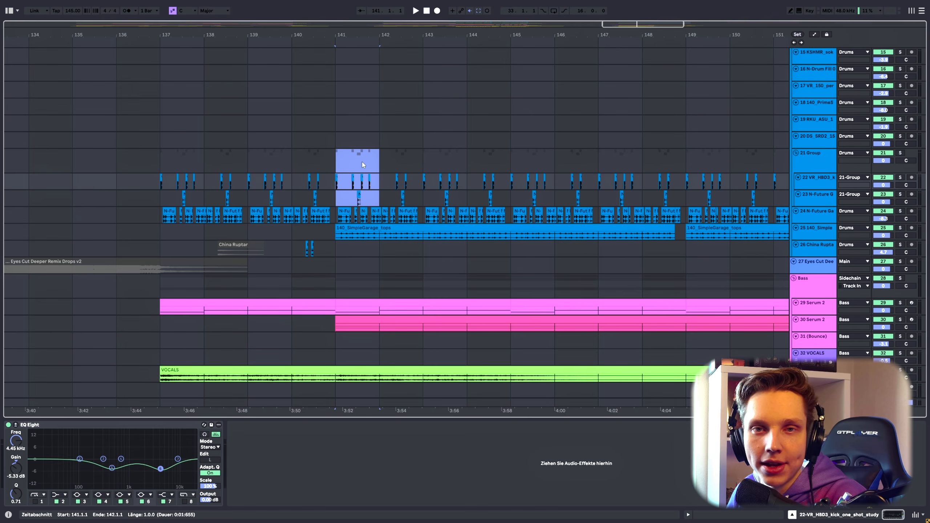
key(space)
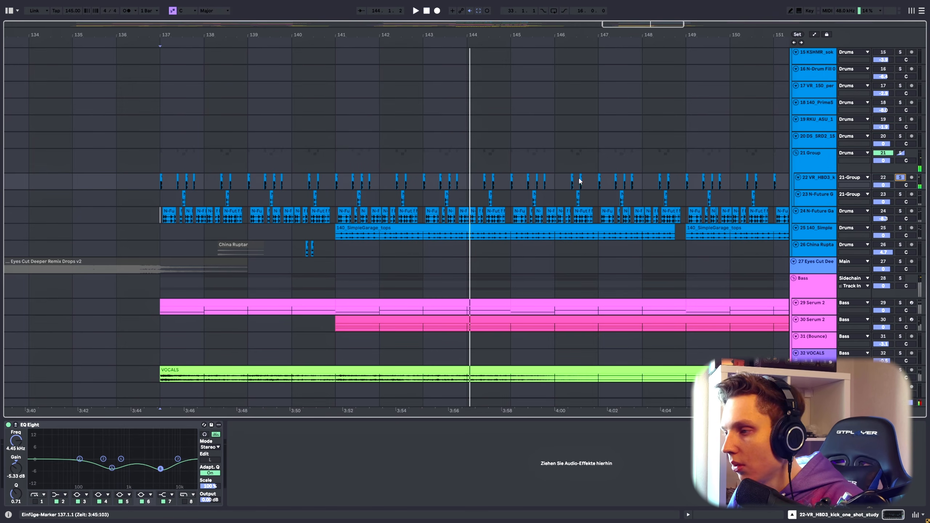
scroll(175, 179, up, 5)
key(space)
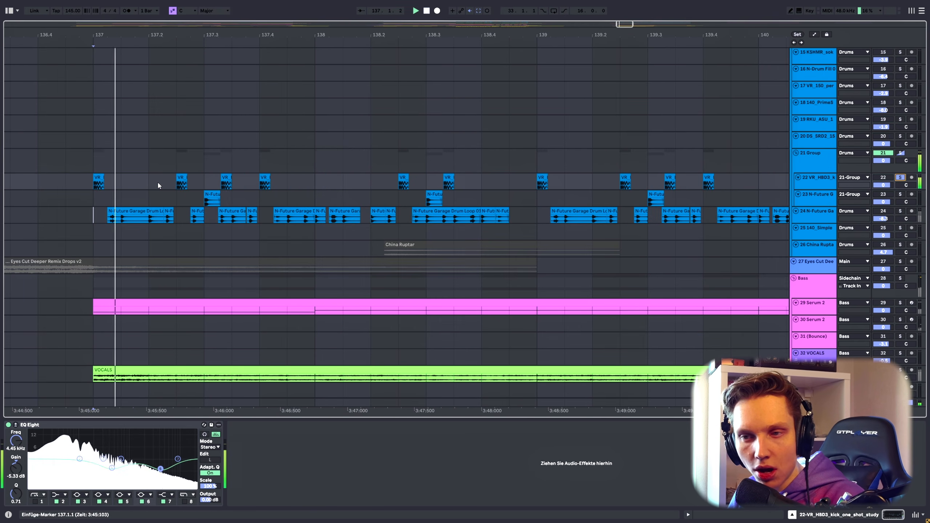
Solo the 23 N-Future Garage track in the 21 Group and play its hit from 137.3.1
click(435, 202)
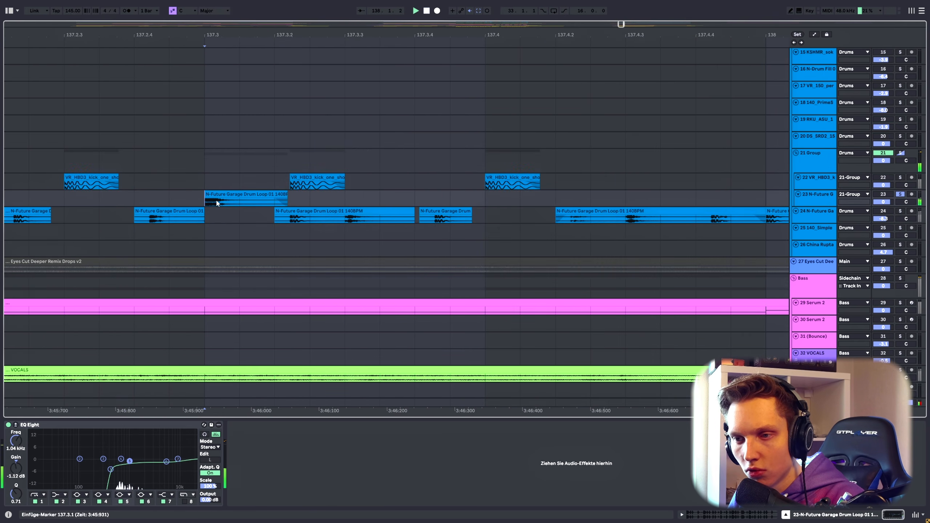
key(space)
scroll(218, 203, down, 3)
scroll(190, 209, down, 3)
Solo the 24 N-Future Garage Drum Loop track and play its chopped loop from 137.1.1
click(82, 218)
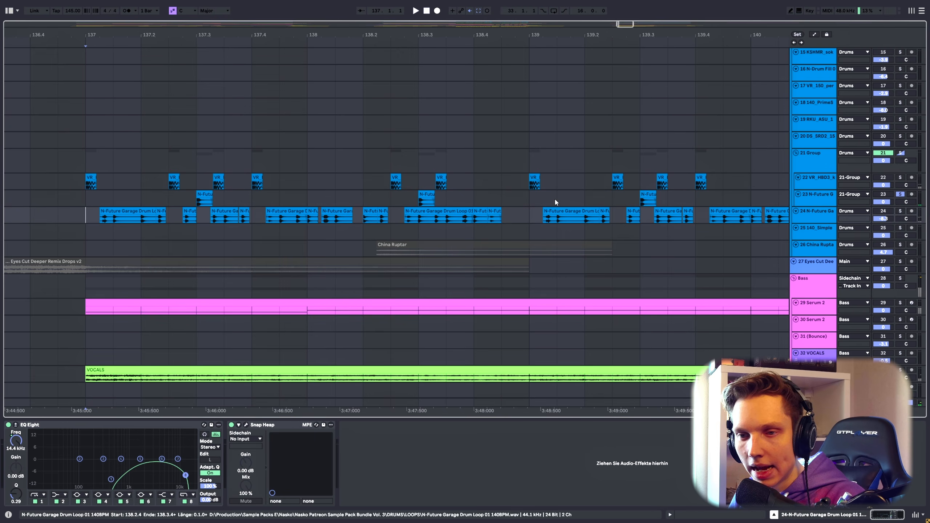
click(900, 212)
key(space)
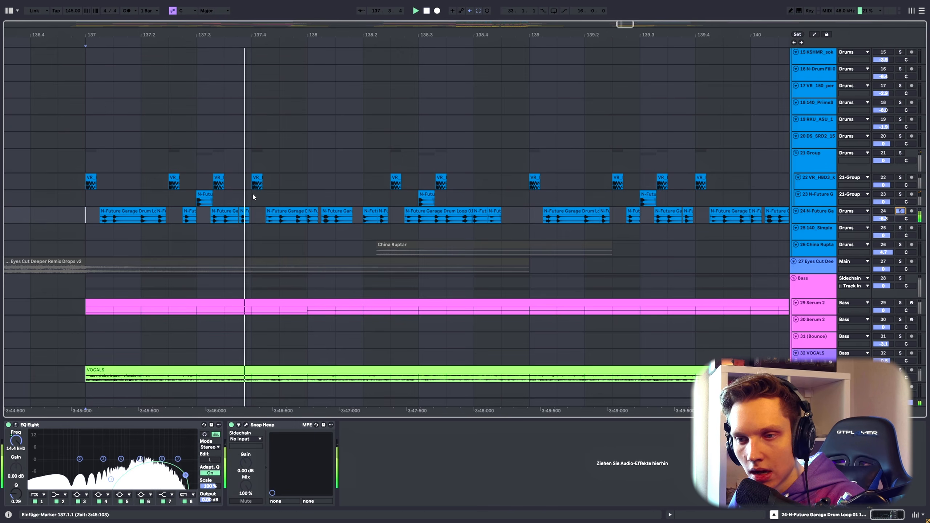
scroll(271, 192, down, 3)
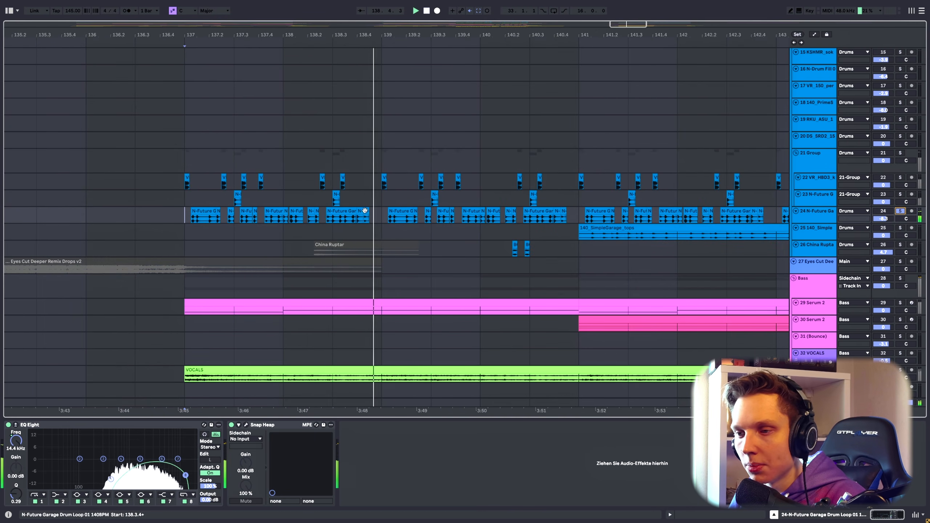
scroll(438, 183, down, 3)
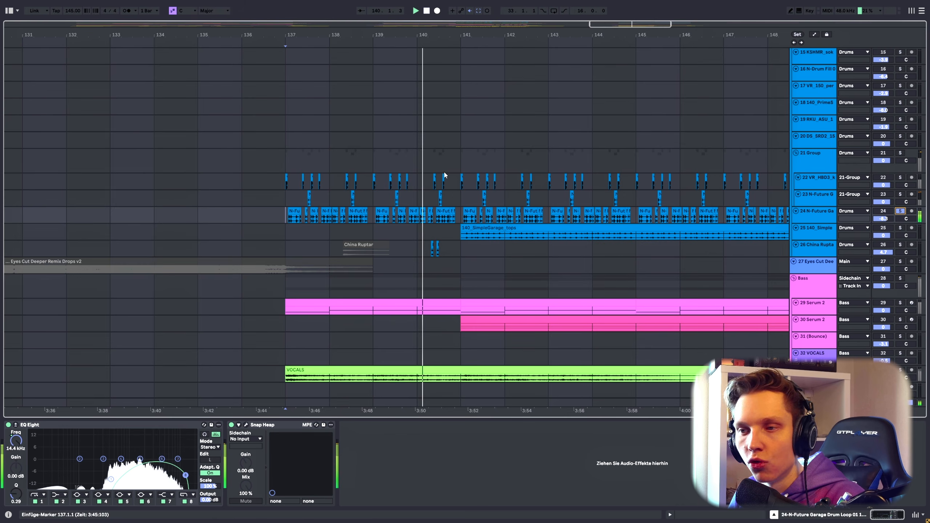
Solo the 25 140_SimpleGarage_tops track and play it from 141.1.1 and 149.1.1
scroll(473, 198, down, 2)
click(472, 191)
key(space)
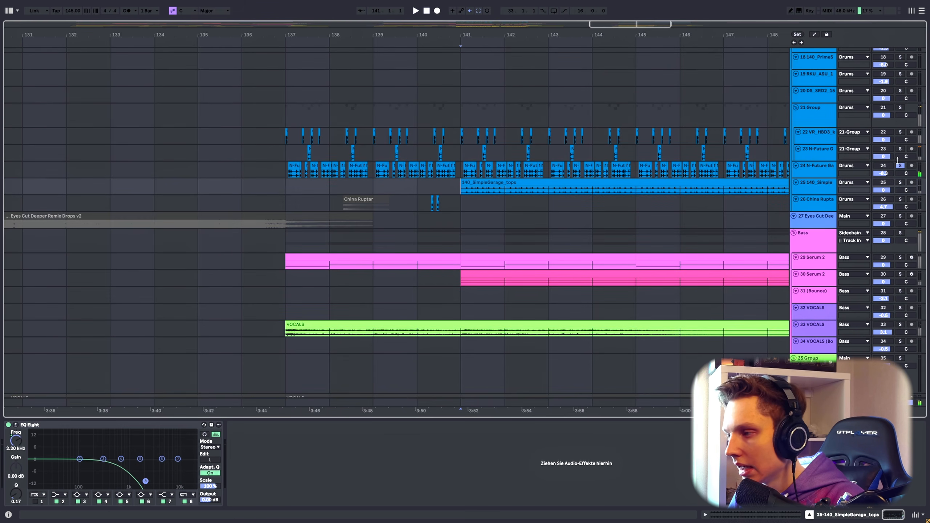
click(900, 182)
key(space)
scroll(436, 184, down, 3)
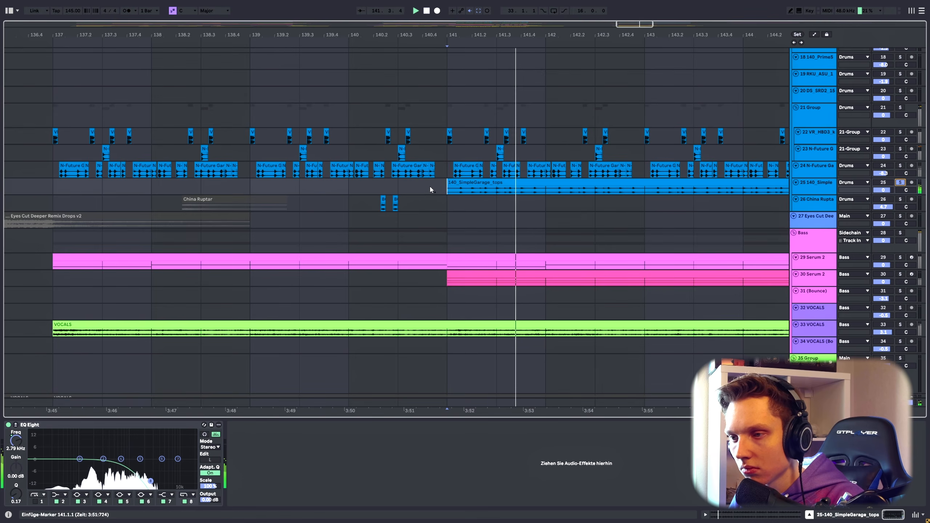
click(619, 184)
scroll(625, 185, up, 10)
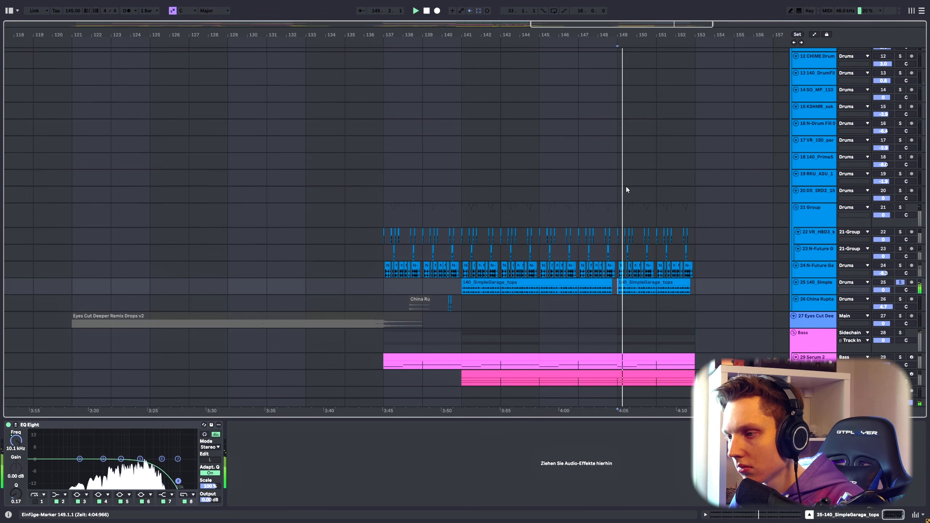
key(space)
Solo the Percs & Hats track in the 2 Group and play its bounced clip from 145.1.1
click(816, 103)
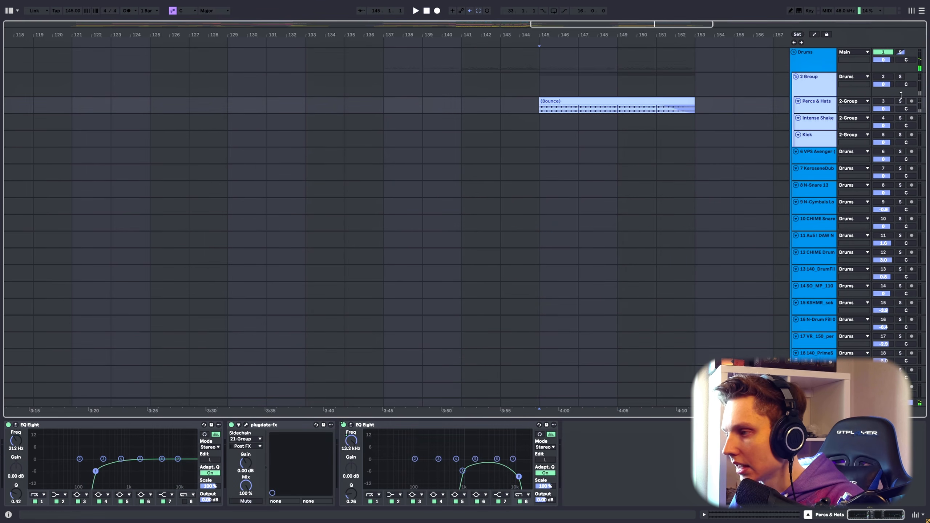
key(space)
scroll(580, 125, down, 10)
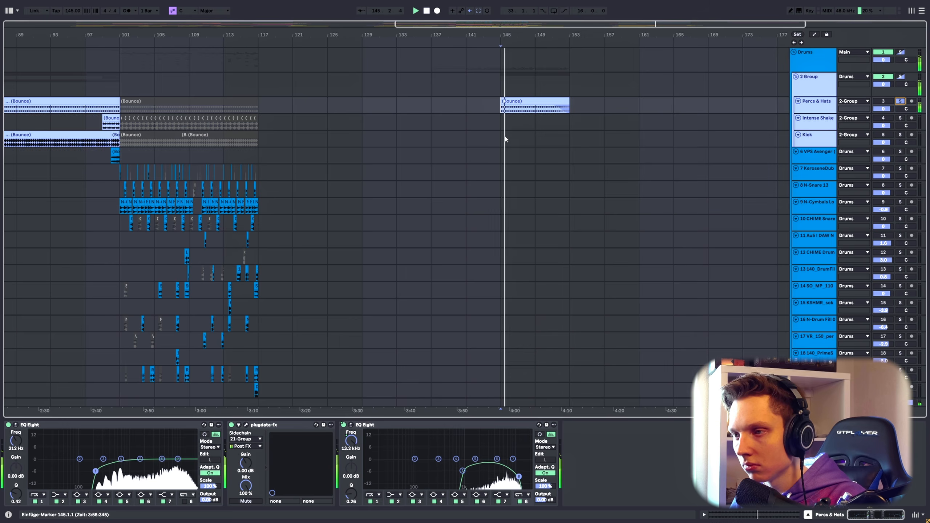
Solo the 29 Serum 2 bass, play it from 137.1.1 and review its effect chain through ShaperBox 3, Delay, Pro-R and Utility
click(326, 212)
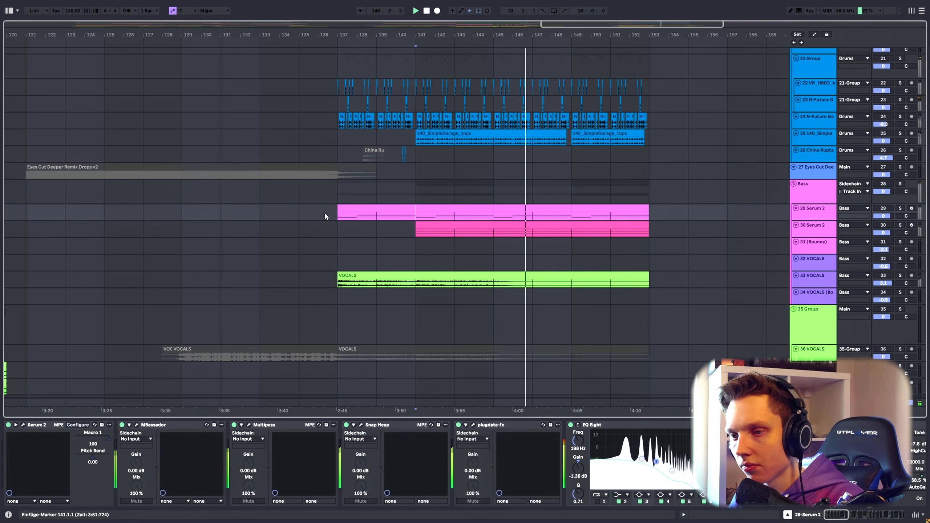
click(900, 209)
key(space)
key(space)
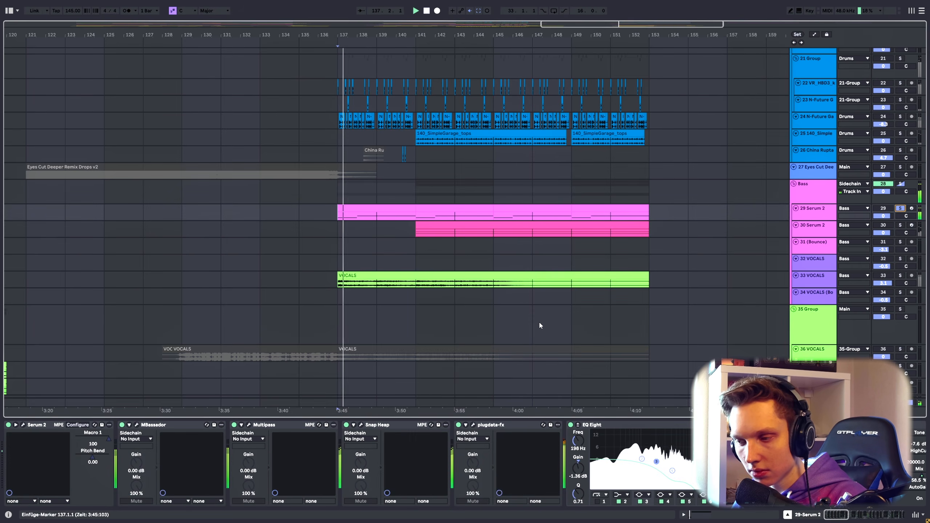
drag(832, 519, 877, 516)
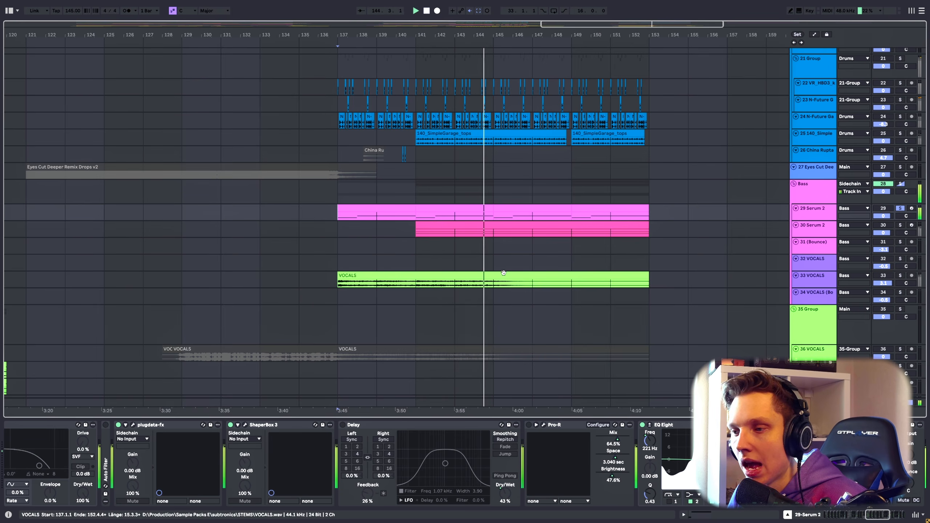
drag(876, 513, 855, 506)
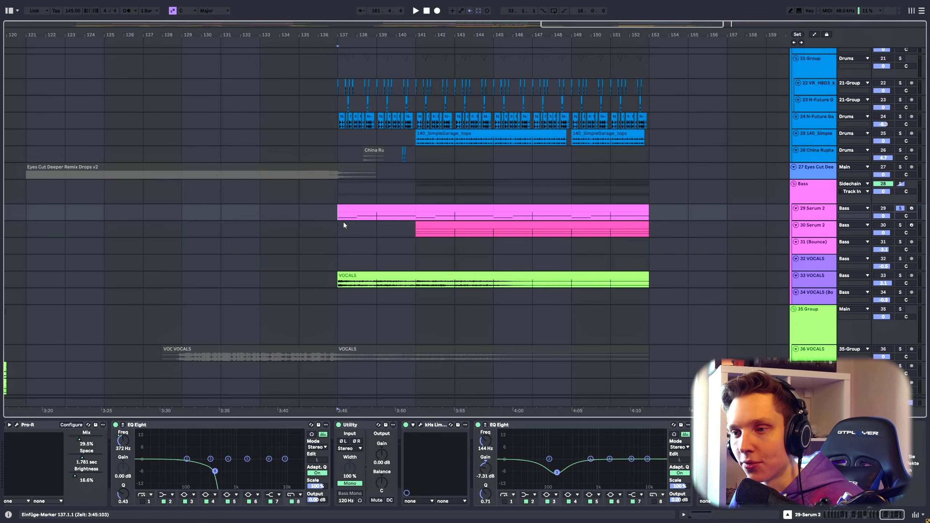
Solo the 30 Serum 2 bass track and play its clip from 141.1.1 and bar 145
click(418, 234)
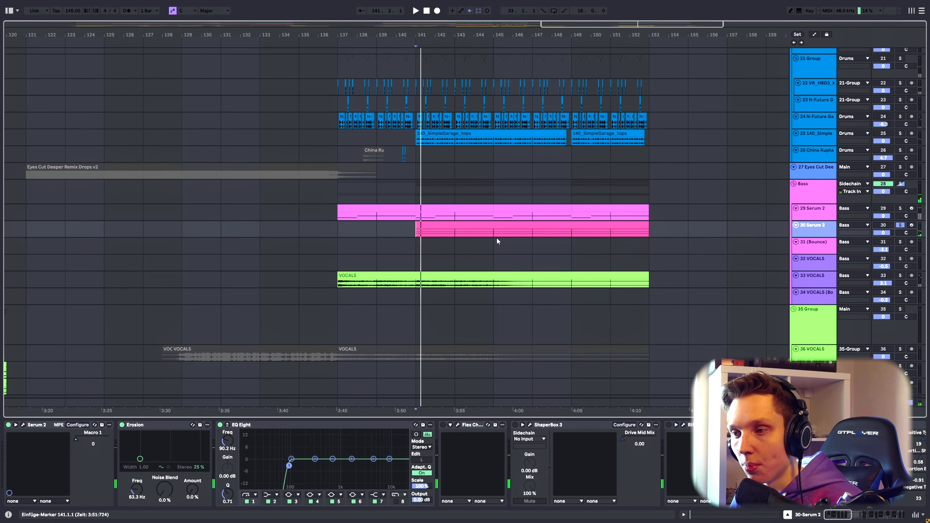
click(496, 235)
key(space)
Open the 30 Serum 2 clip to examine its MPE pitch slides, and return to the arrangement
double_click(495, 236)
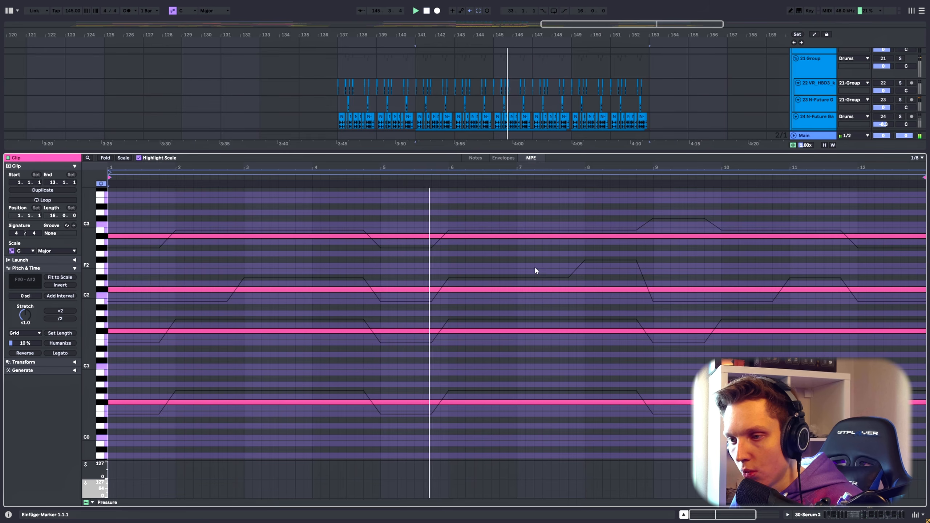
click(805, 120)
double_click(806, 121)
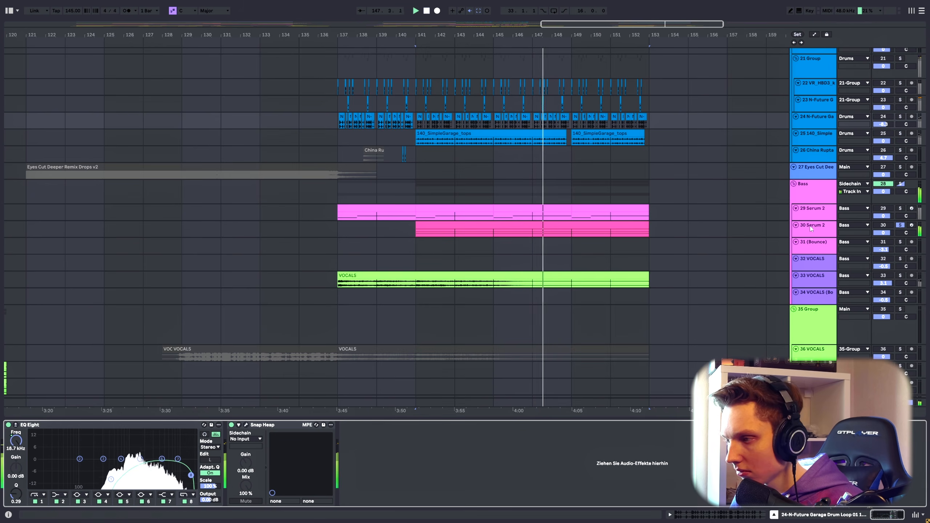
Open the 30 Serum 2 track's synth to examine its oscillator, filter and LFO settings during playback, and close it
click(542, 226)
click(23, 425)
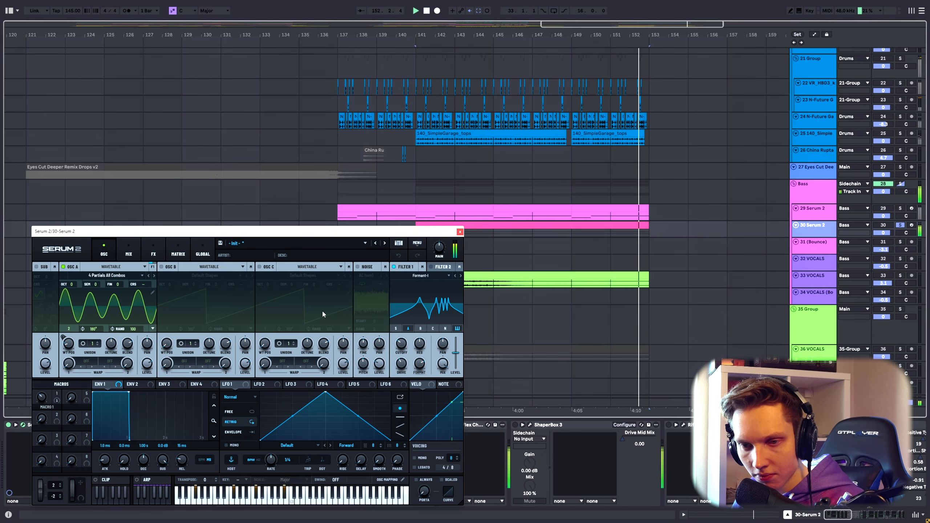
click(460, 231)
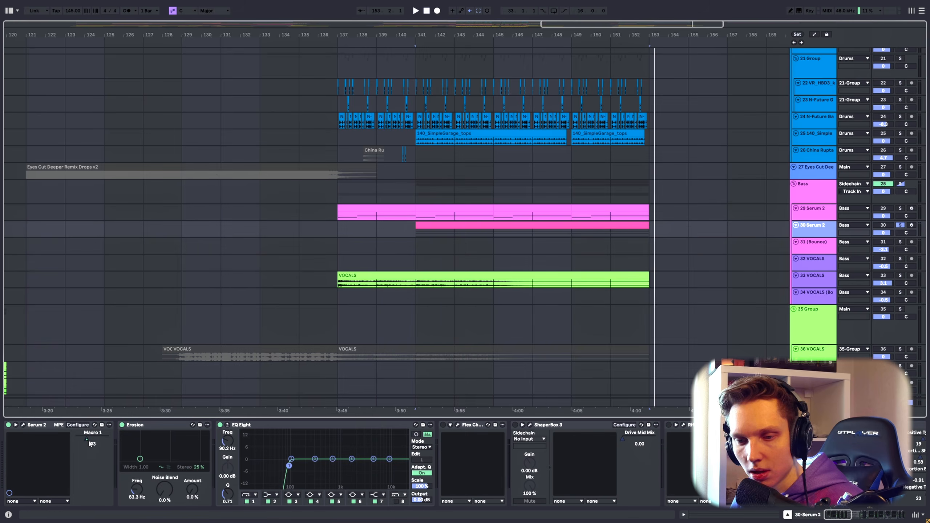
Show automation, play the soloed 30 Serum 2 track and review its effect chain through EQ Eight and Auto Filter, ending by unsoloing it
key(a)
key(space)
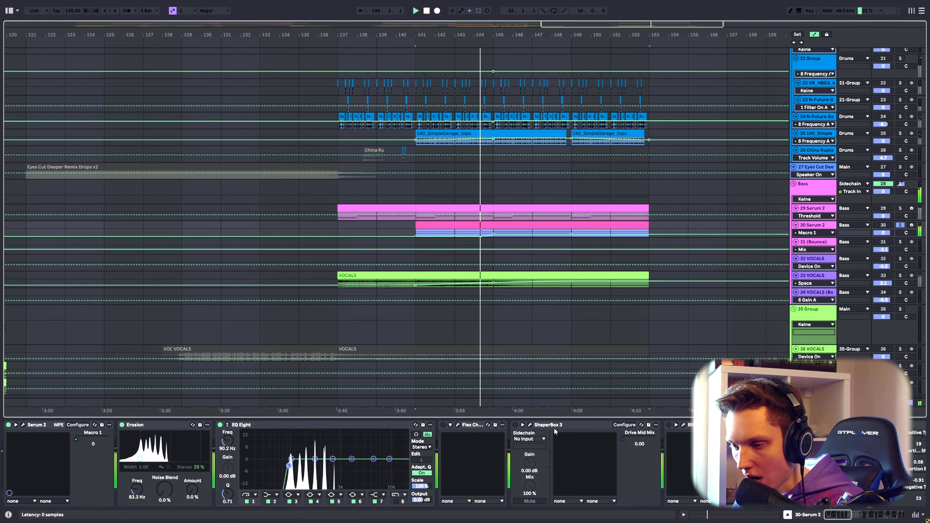
drag(840, 514, 880, 508)
drag(887, 507, 901, 509)
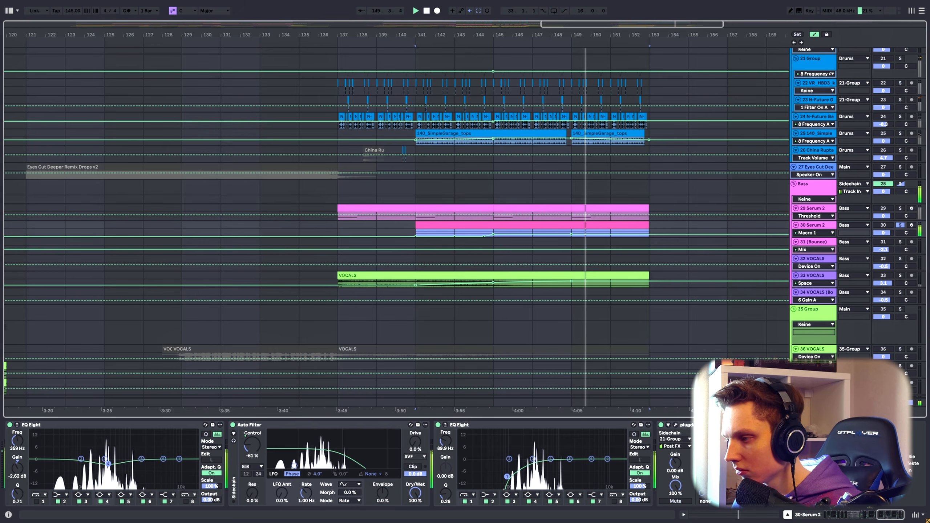
click(900, 225)
Solo the 33 VOCALS track, play it from 137.1.1 and open its plugdata-fx device to examine the N-PRYSM scale patch
scroll(662, 269, down, 2)
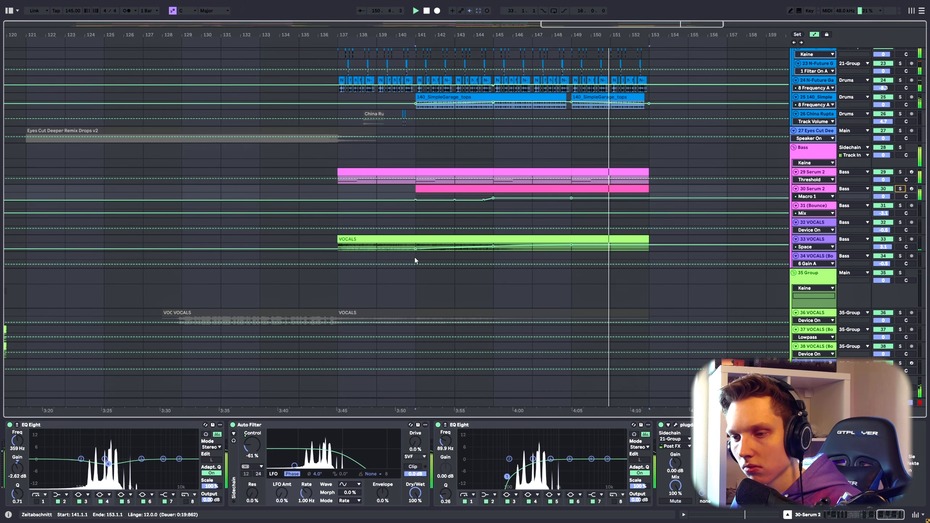
click(347, 250)
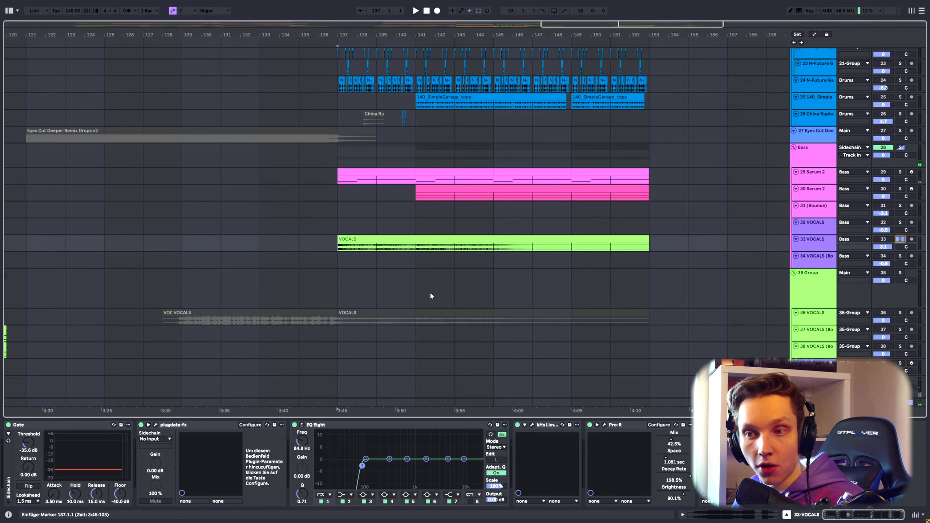
key(space)
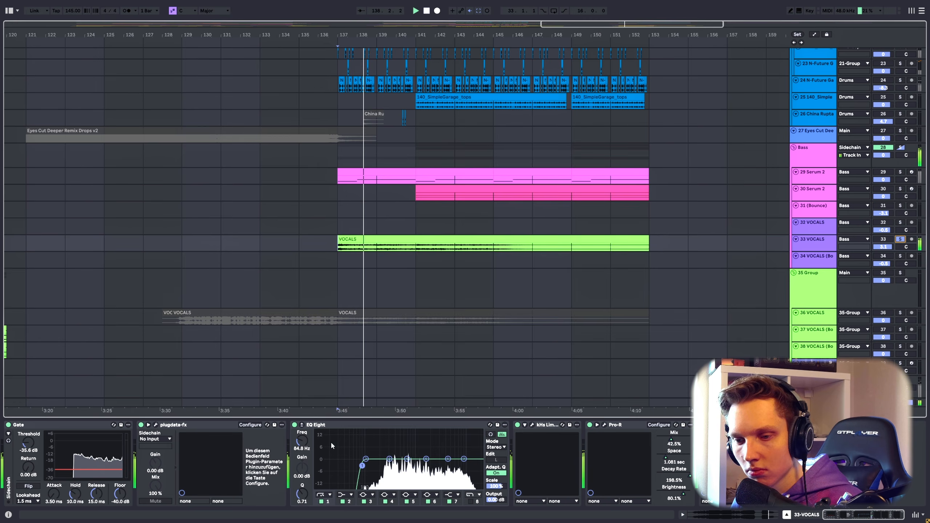
click(155, 425)
key(space)
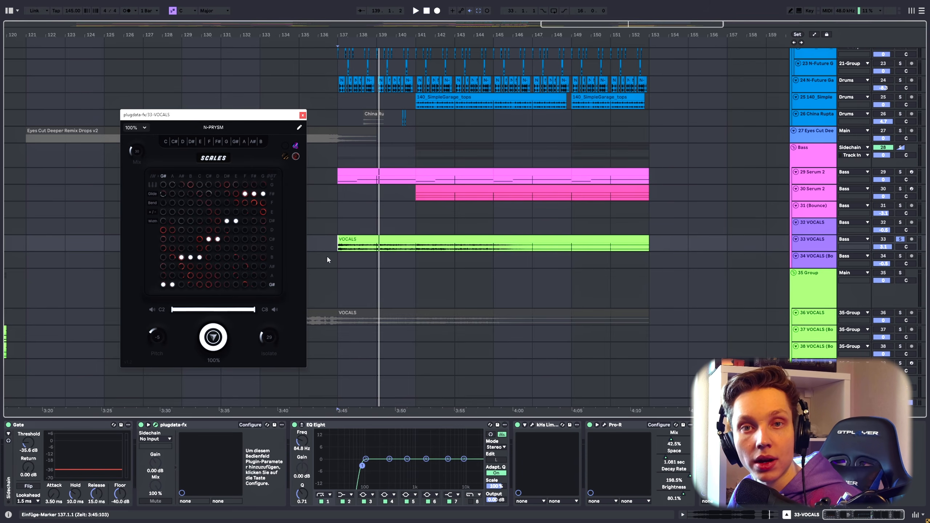
Move the N-PRYSM window clear of the clips, select the VOCALS clip on track 33 and play it from 137.1.1
drag(256, 115, 181, 134)
drag(319, 194, 273, 195)
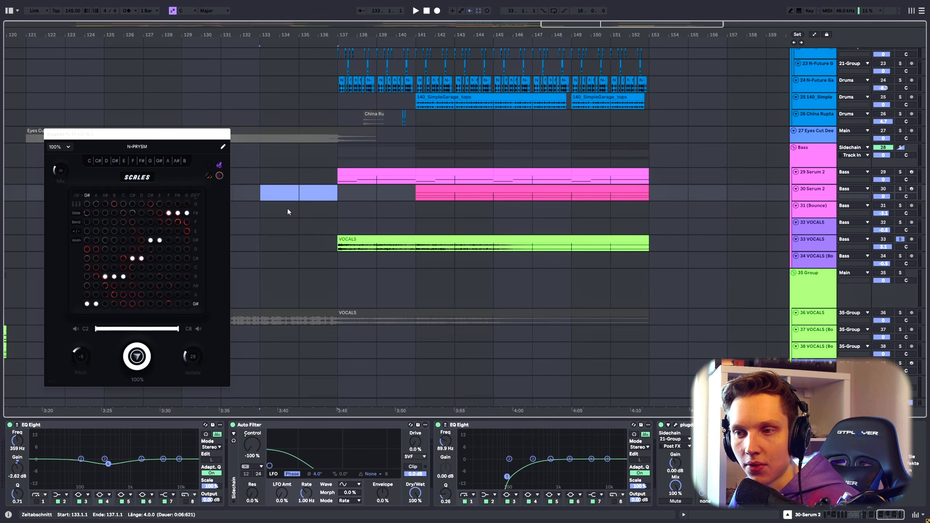
click(335, 215)
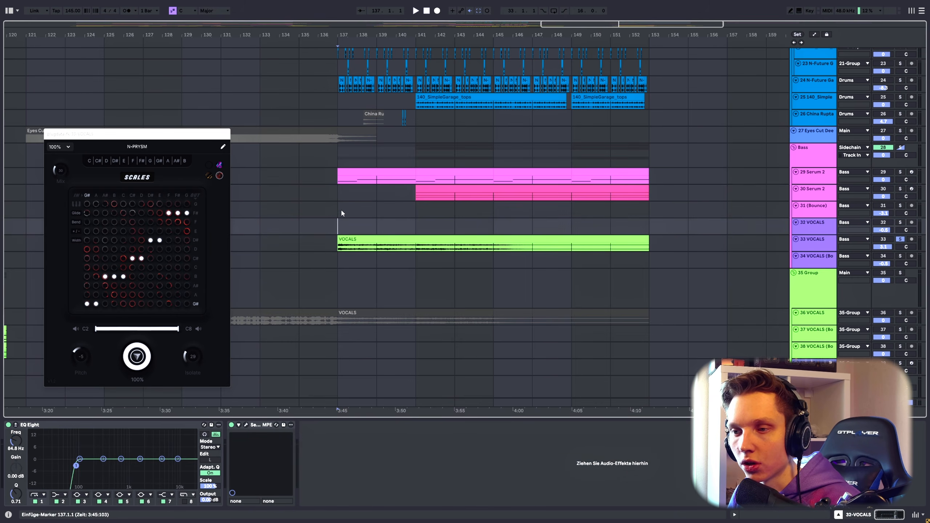
click(351, 237)
key(space)
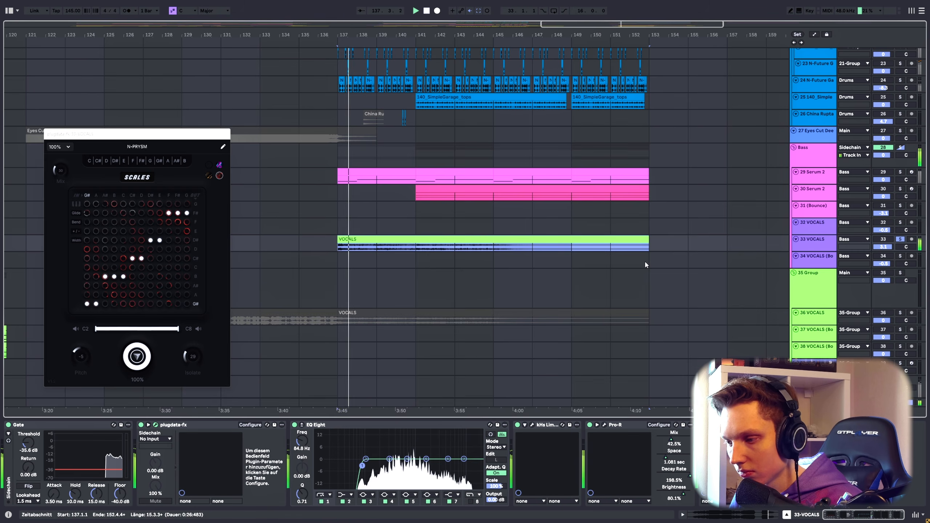
Open the Pro-R reverb and SerumFX on the 33 VOCALS track to examine their settings, and close both
click(604, 425)
click(718, 425)
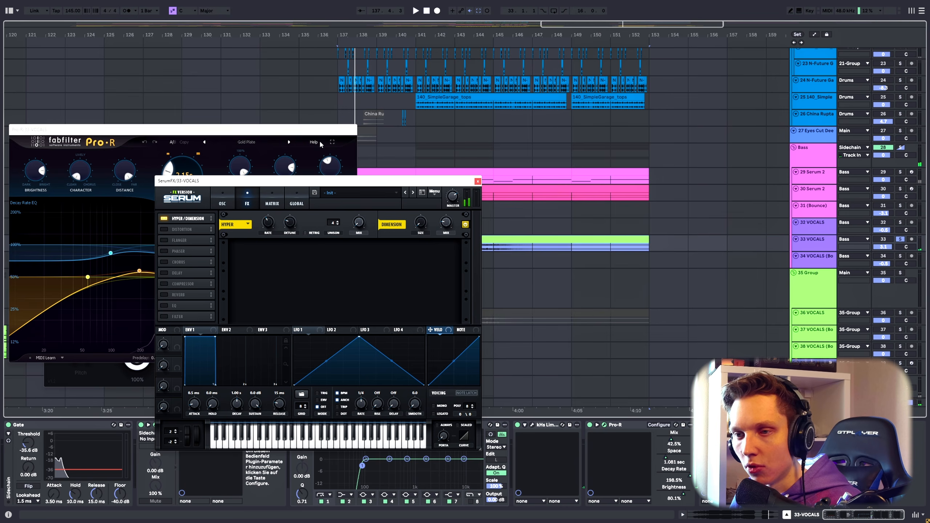
click(478, 181)
click(353, 129)
Solo the 81 VR_atmo_mirage atmosphere track and play it from 137.1.1
scroll(333, 176, down, 10)
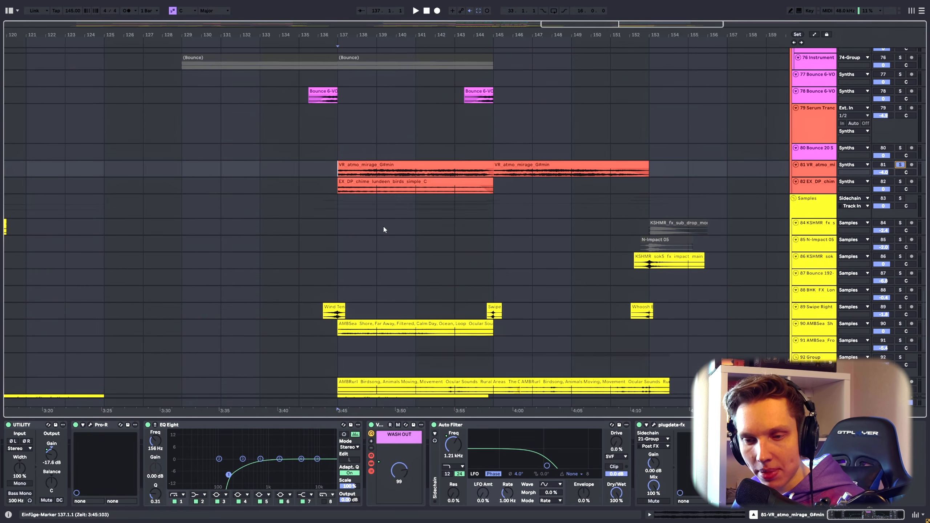
key(space)
Solo the 92 Group of birdsong ambience, play it from 151.1.1 and open its PITCHMAP effect to examine the pitch mapping
scroll(384, 235, down, 4)
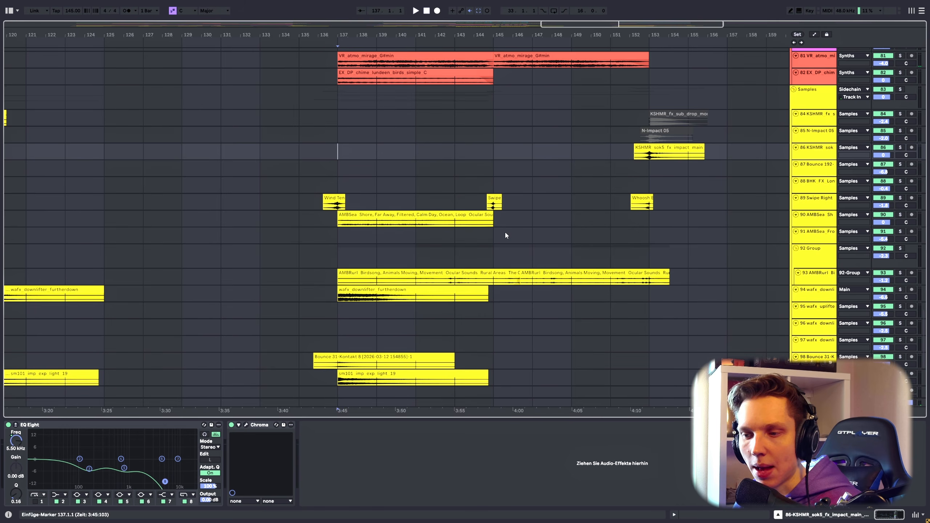
scroll(506, 234, down, 3)
click(454, 210)
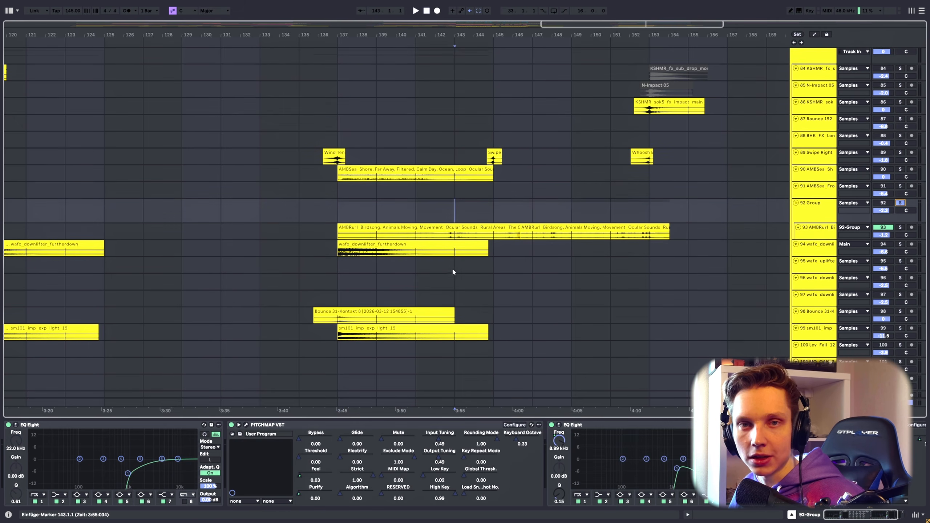
click(609, 213)
key(space)
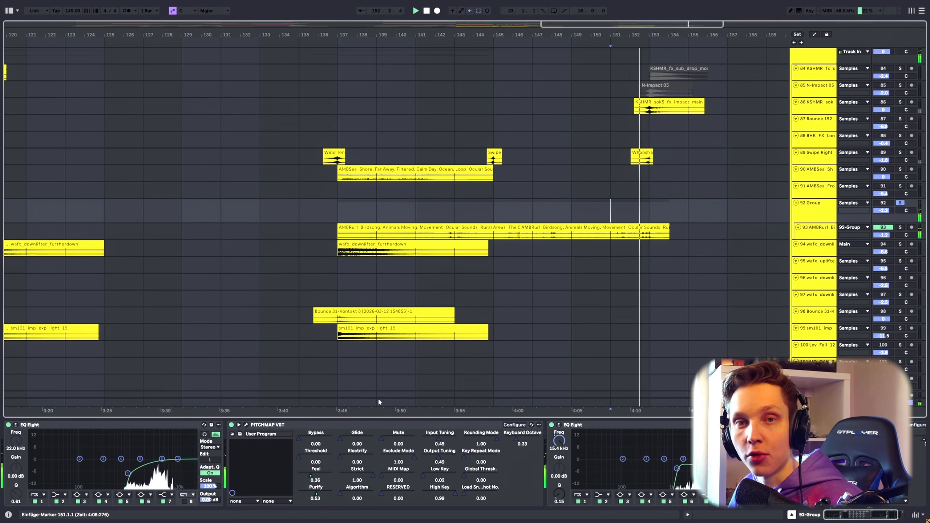
click(247, 425)
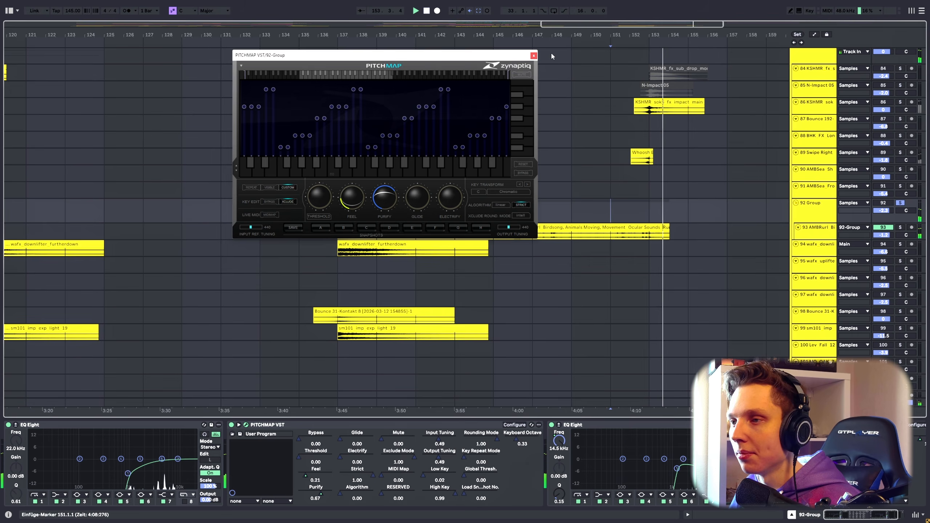